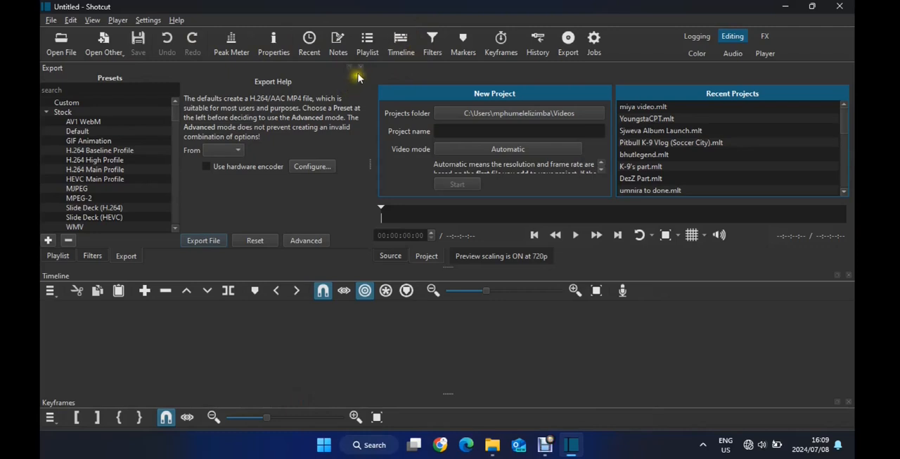
Clear the panels covering the playlist and add the article screenshot, portrait photo and pexels paper texture to it
left_click(361, 68)
left_click(361, 68)
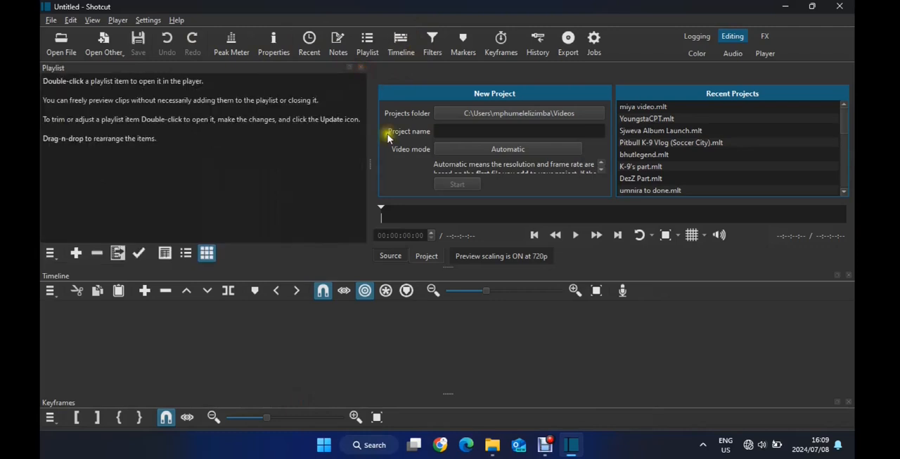
left_click(493, 444)
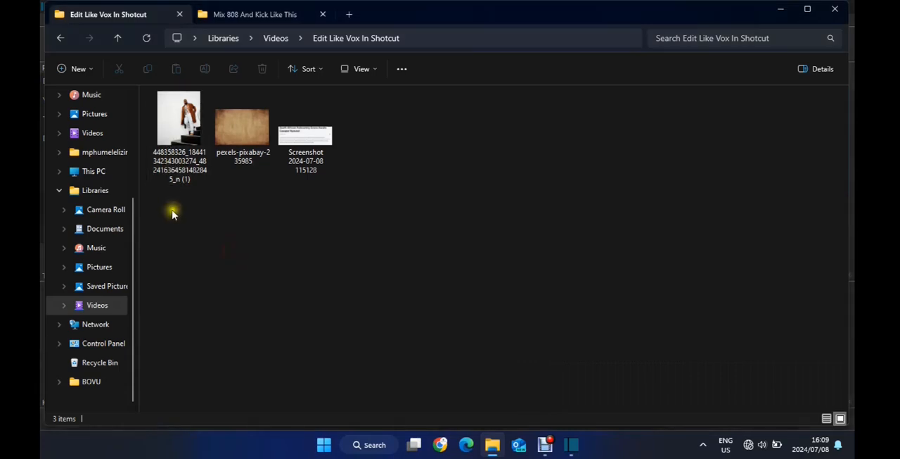
left_click_drag(175, 209, 168, 150)
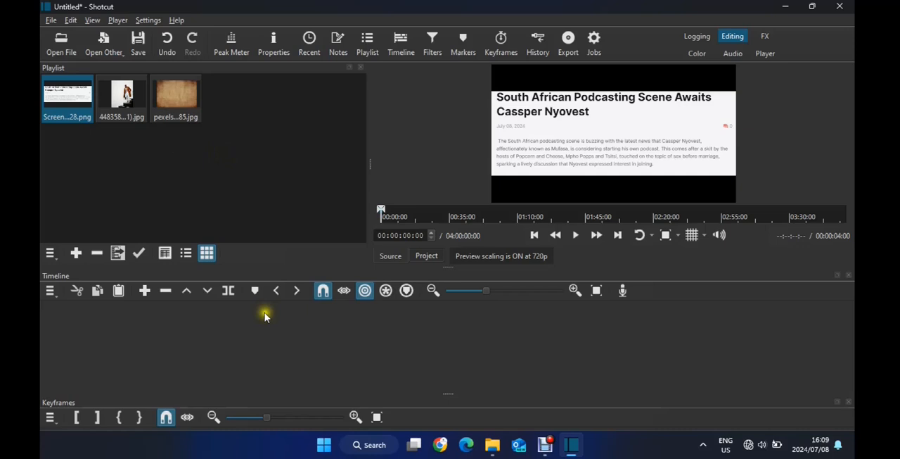
Create video tracks V1 and V2, and remove the article screenshot clip appended to V1
key("ctrl+i")
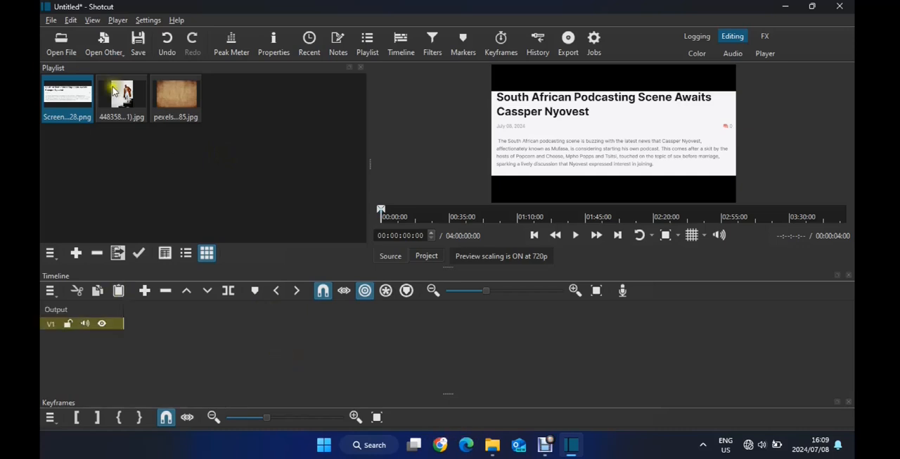
left_click(145, 289)
key("ctrl+i")
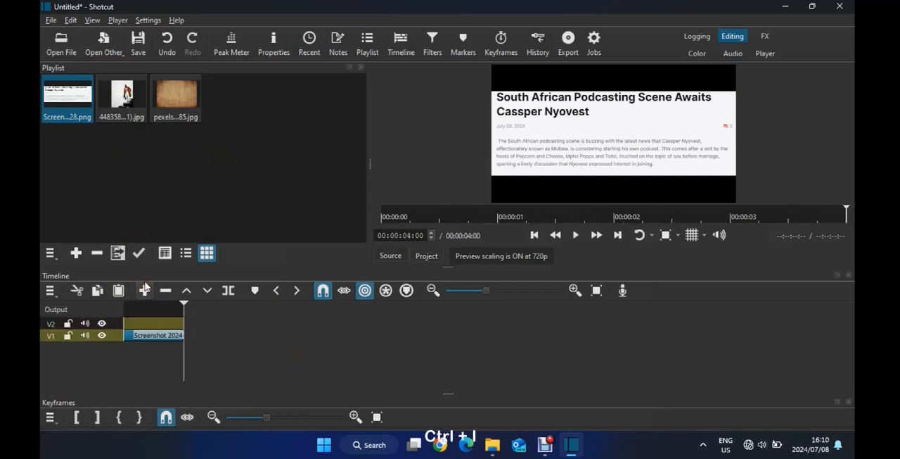
left_click(156, 335)
key("Delete")
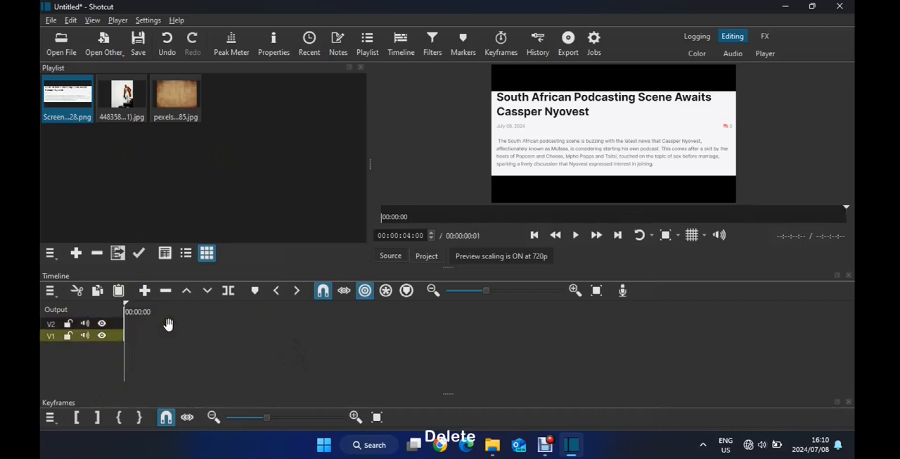
Add a third video track and place the portrait photo at the start of track V2
left_click(129, 92)
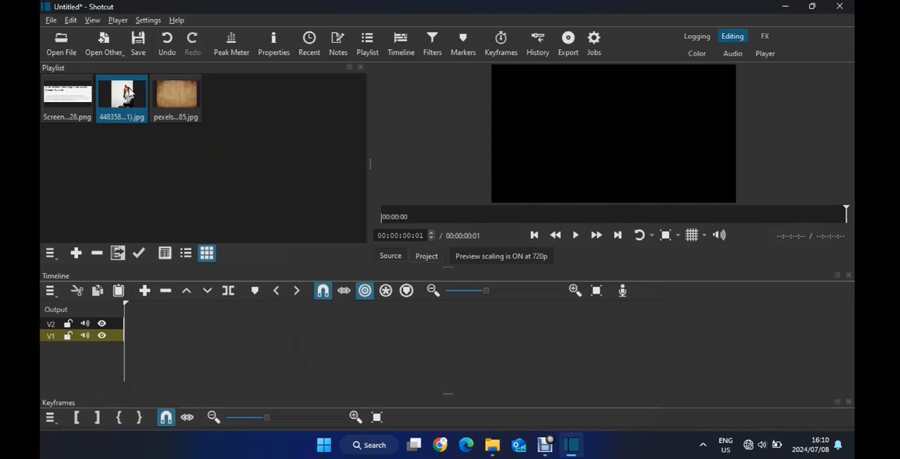
key("ctrl+i")
left_click_drag(129, 92, 154, 336)
left_click(180, 320)
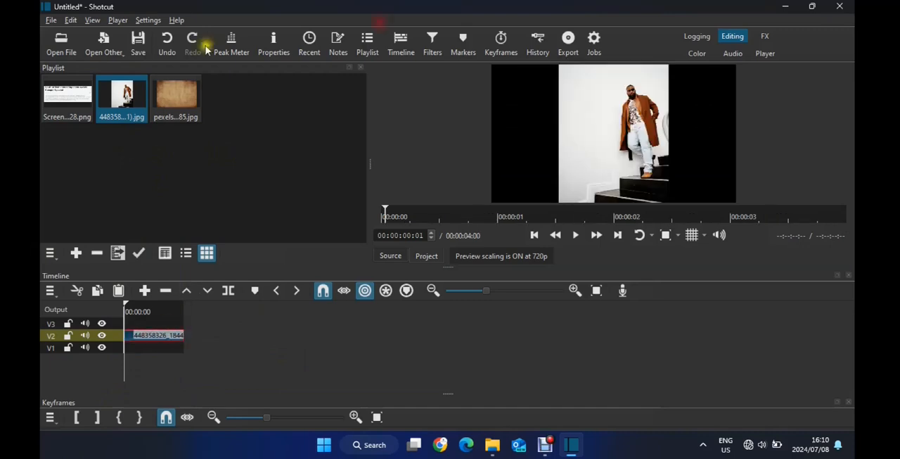
Set up a new animation clip with the green background color #FF61C200
left_click(113, 44)
left_click(140, 102)
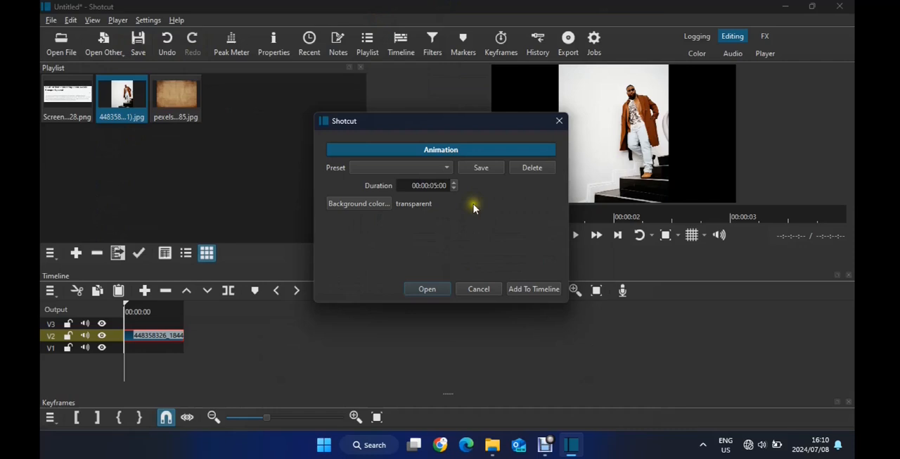
left_click(363, 206)
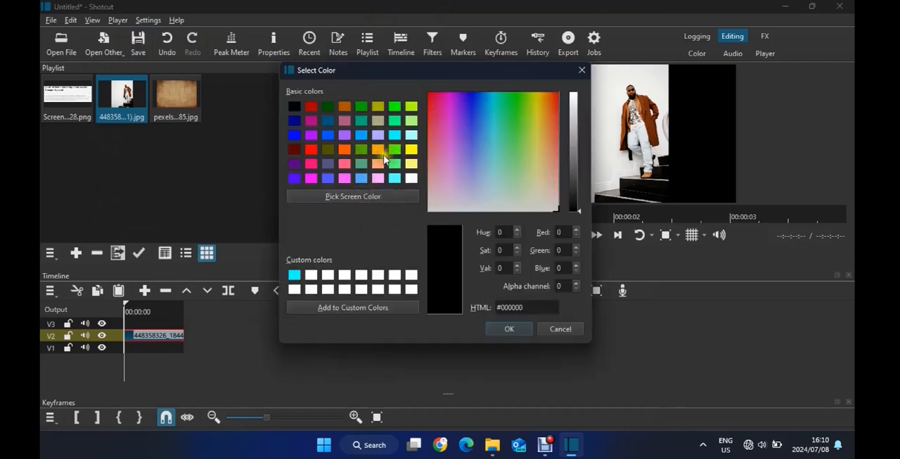
left_click(361, 149)
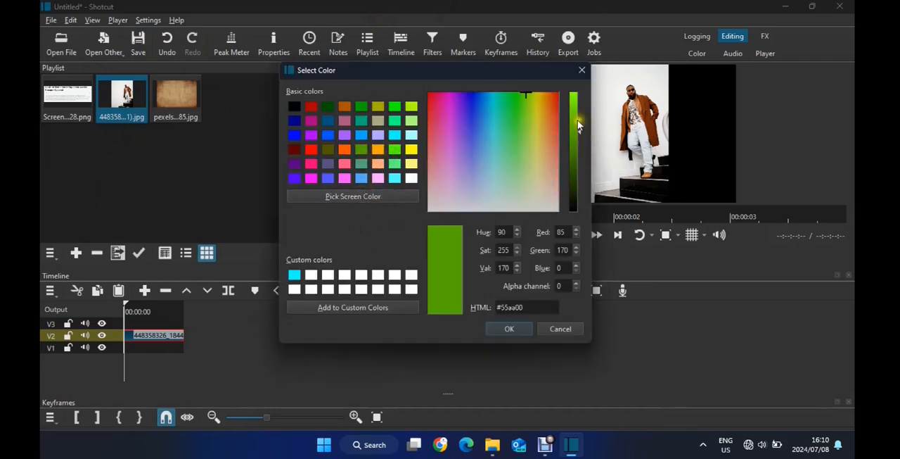
left_click(510, 330)
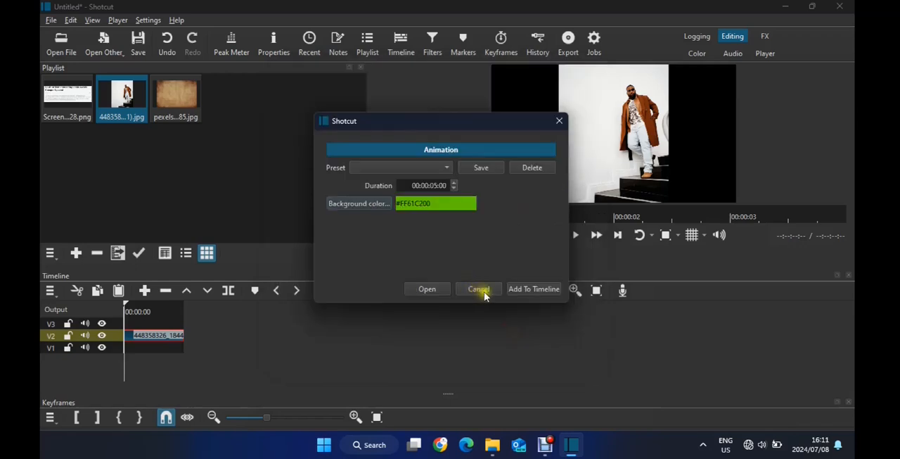
Add the animation to the timeline, saving it as animation1111, and move it to track V1 beneath the photo
left_click(519, 290)
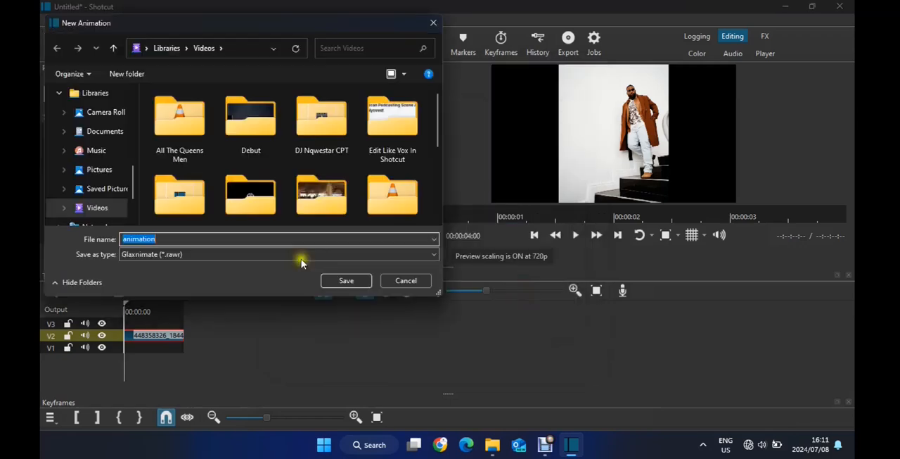
left_click(173, 240)
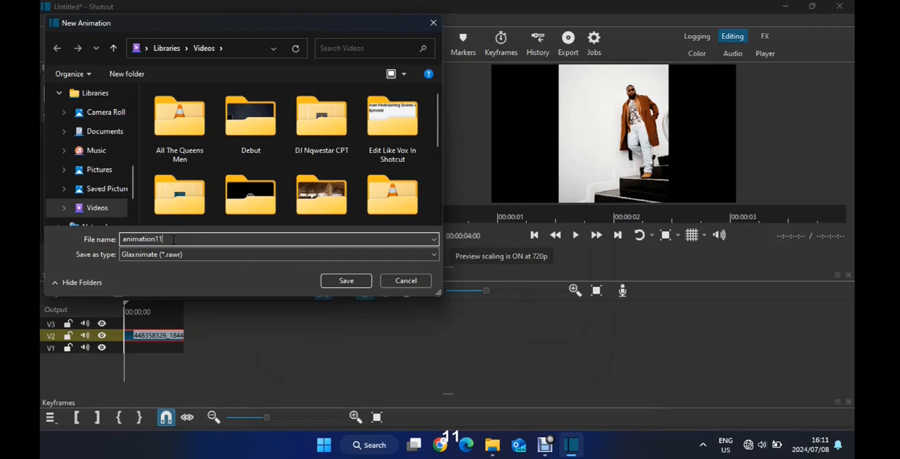
left_click(360, 282)
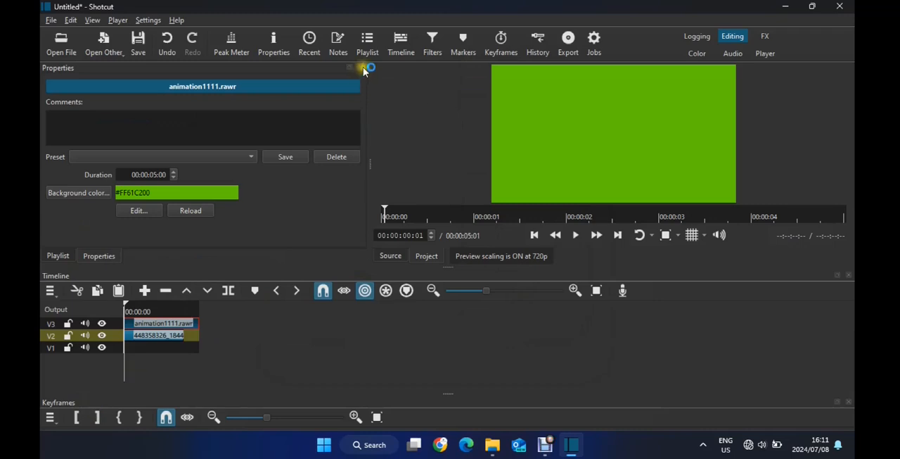
left_click_drag(145, 323, 141, 346)
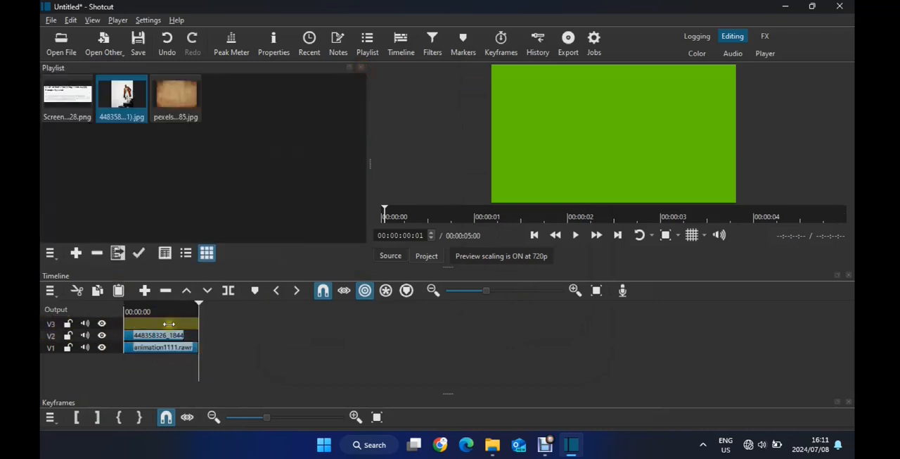
Extend the portrait photo clip on V2 to match the end of the green animation clip
left_click(596, 290)
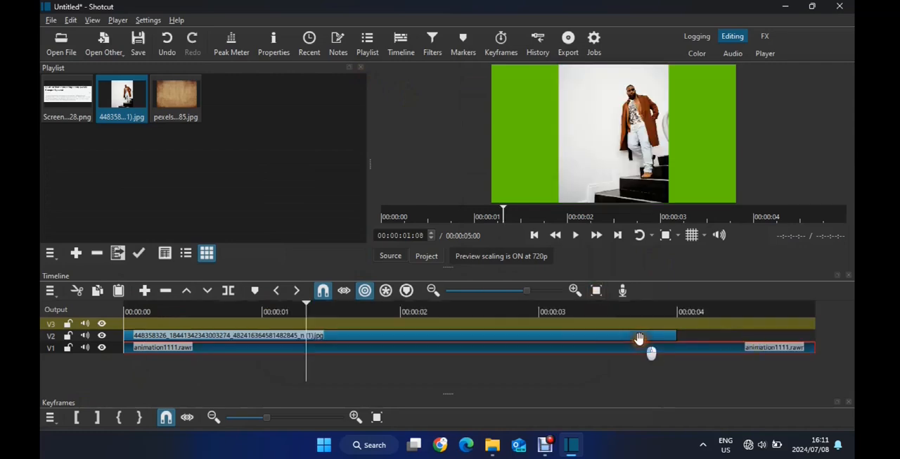
left_click(640, 338)
left_click(656, 331)
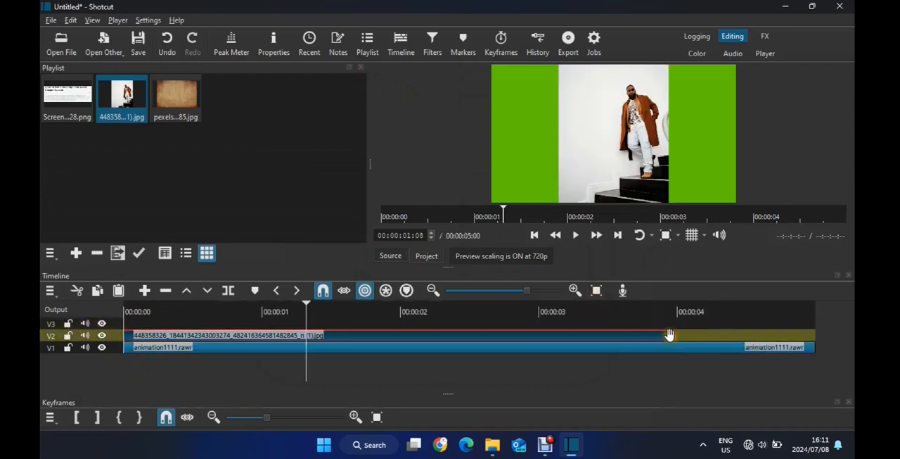
left_click_drag(677, 337, 823, 333)
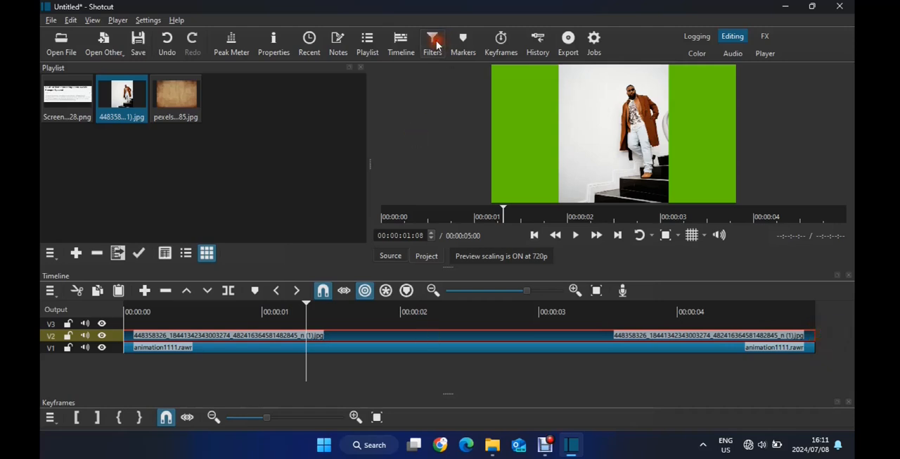
Apply the Mask: Draw (Glaxnimate) filter to the portrait photo clip
left_click(51, 183)
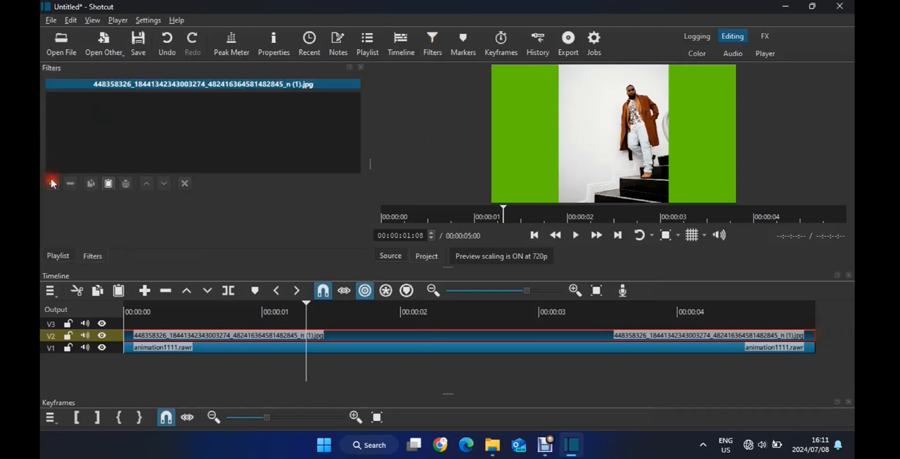
type("g")
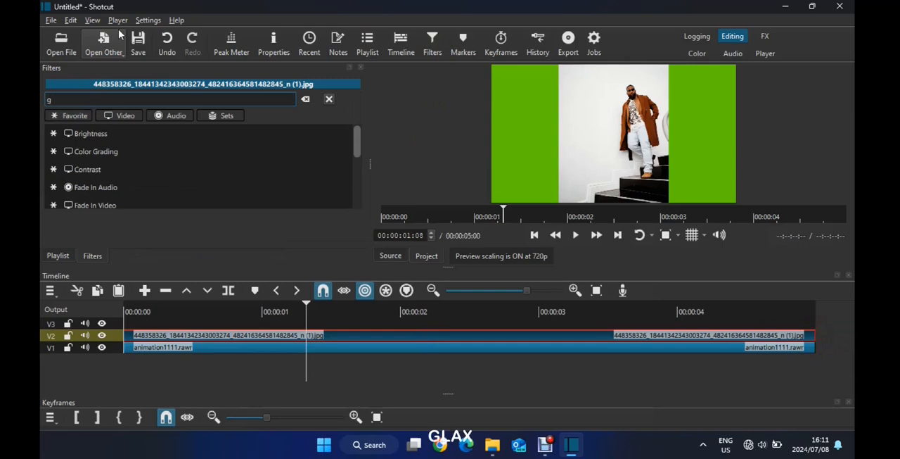
type("lax")
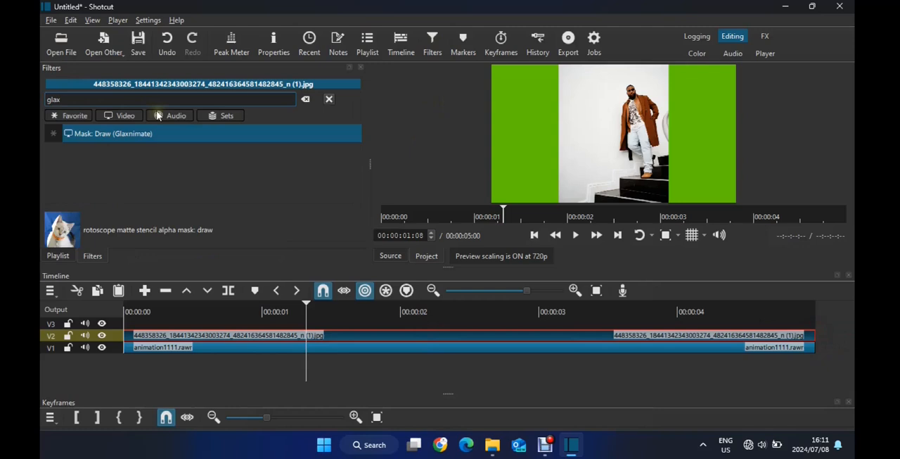
left_click(153, 134)
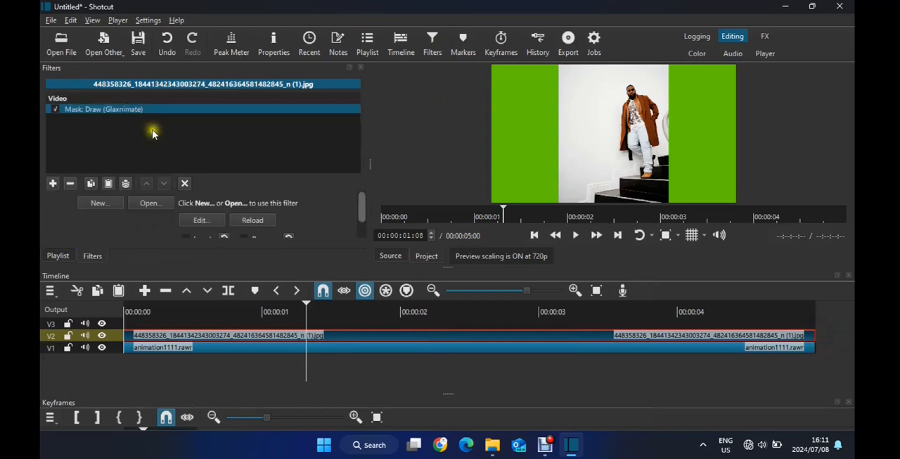
Create a new mask animation file named Cass1 for the filter and switch to Glaxnimate
left_click(93, 204)
type("C")
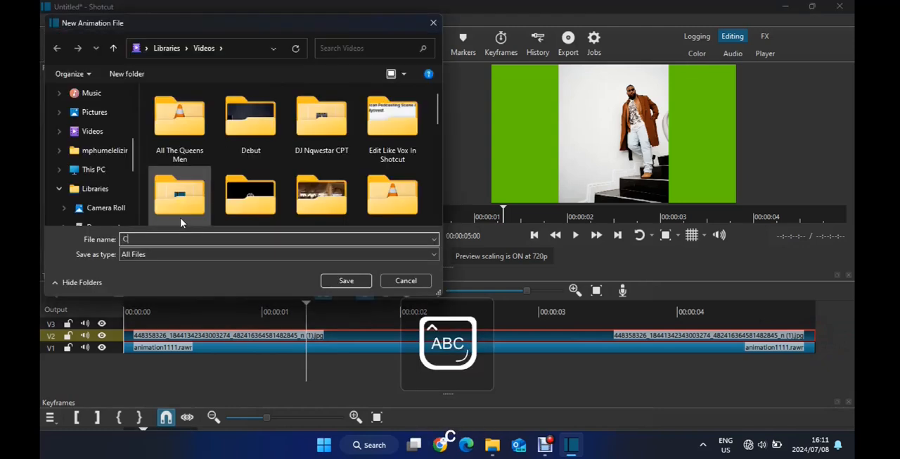
type("ass1")
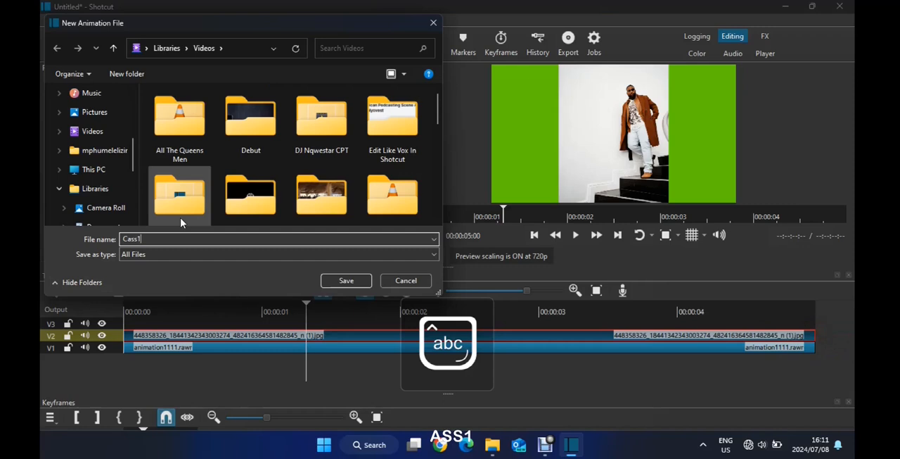
left_click(352, 282)
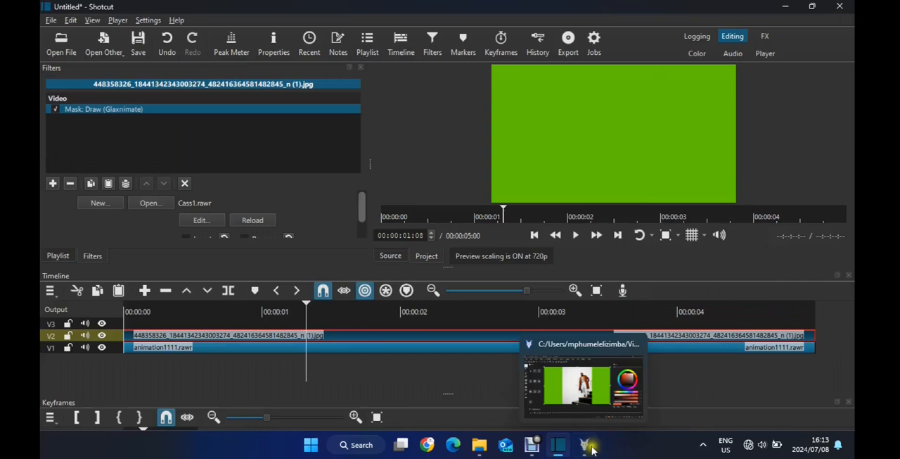
left_click(589, 447)
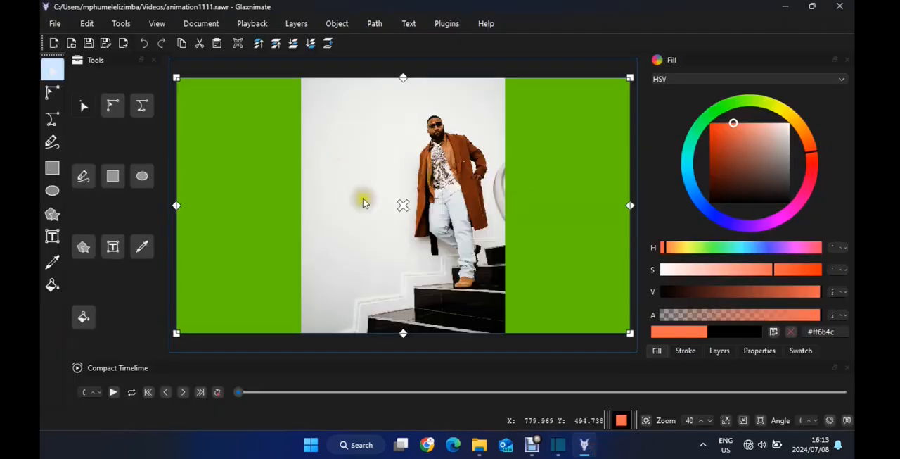
Choose the freehand drawing tool and make the orange fill semi-transparent, at #ff6b4ca9
left_click(56, 140)
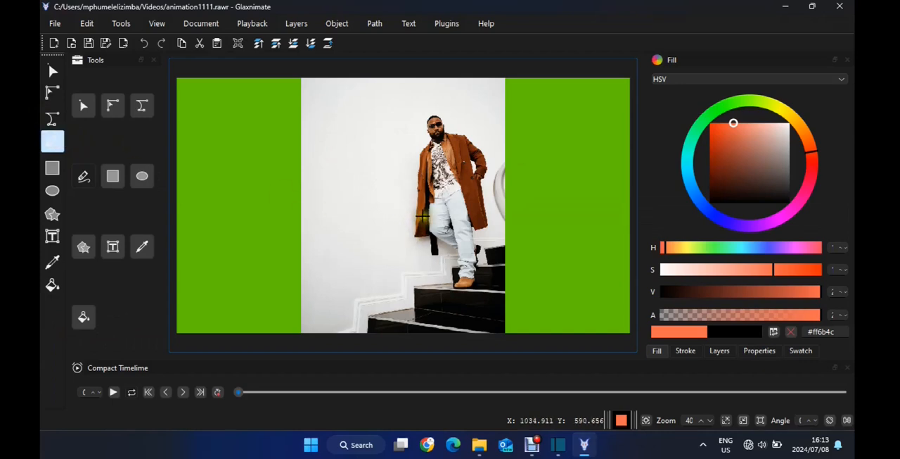
scroll(421, 216, "up", 3)
scroll(450, 166, "down", 1)
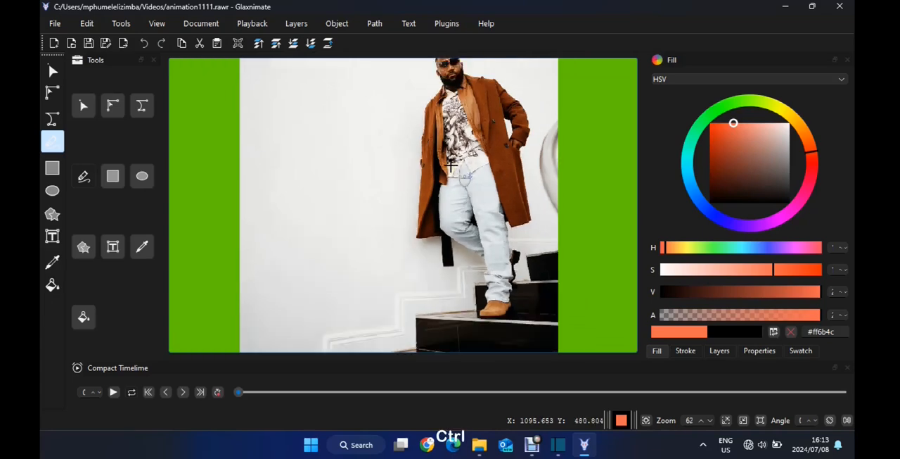
scroll(451, 166, "up", 1)
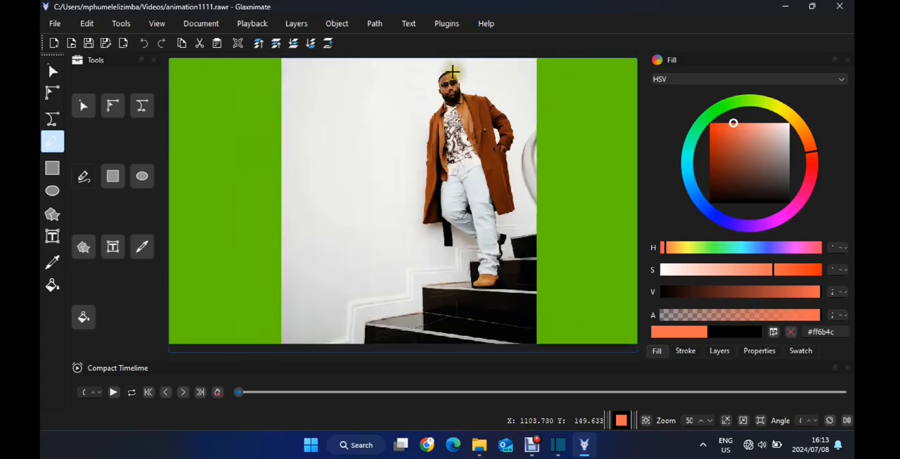
scroll(452, 72, "up", 1)
scroll(449, 74, "up", 2)
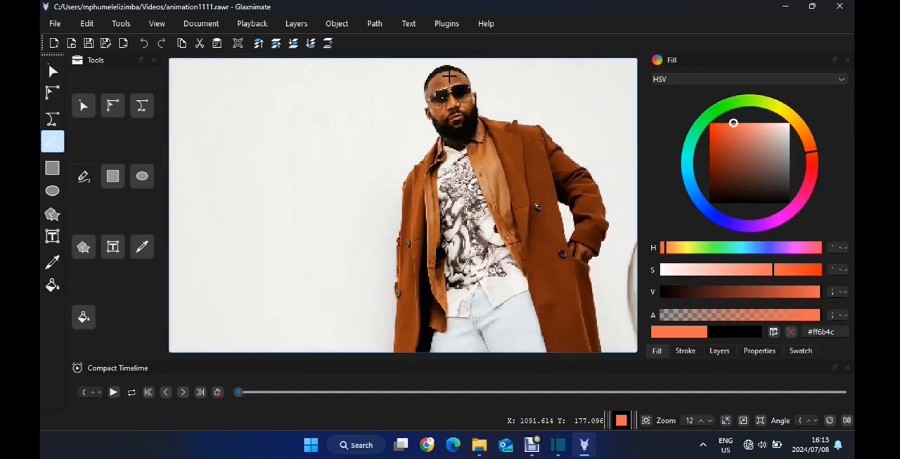
scroll(449, 74, "down", 1)
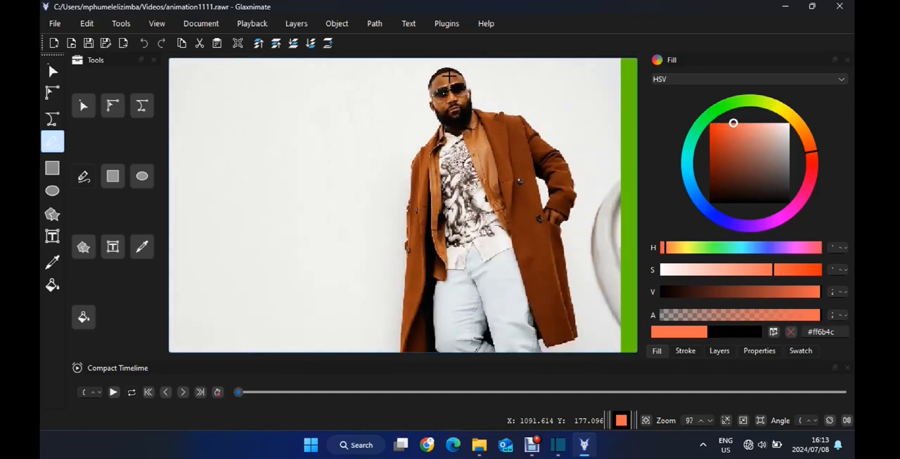
scroll(449, 74, "down", 1)
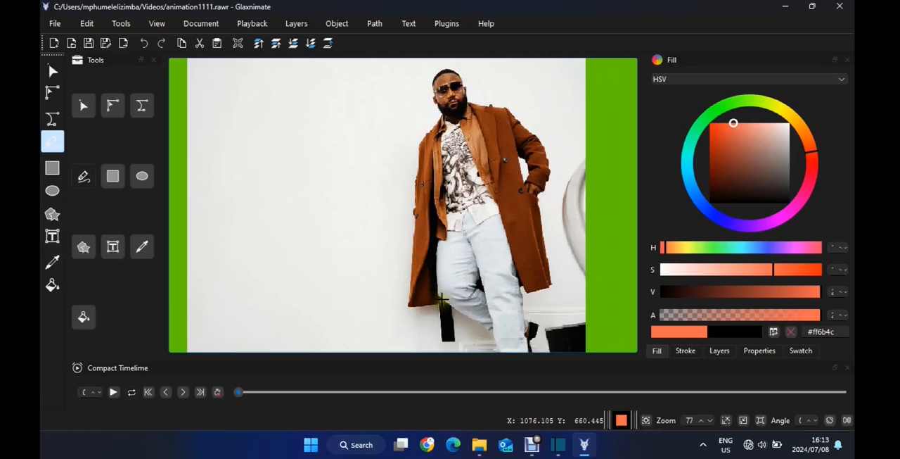
left_click_drag(792, 318, 767, 316)
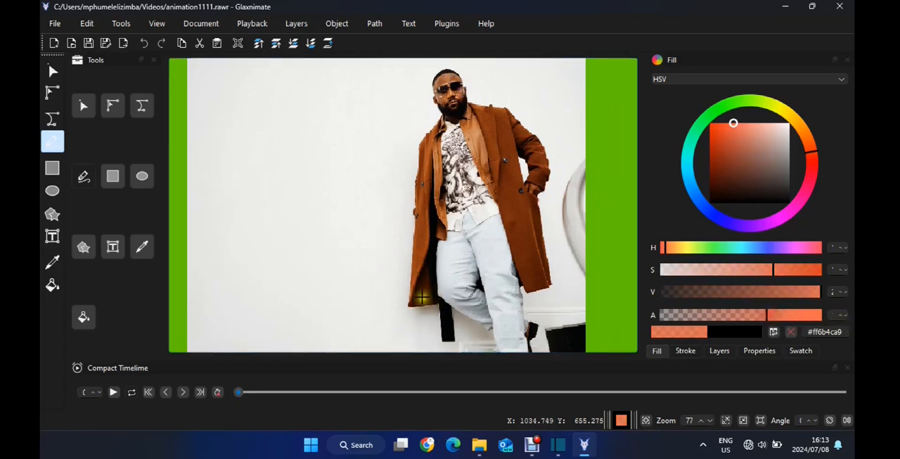
Draw a closed freehand mask shape around the man's head and coat, with the semi-transparent orange fill at #ff6b4cbf
mouse_move(444, 303)
left_mouse_down()
mouse_move(410, 307)
mouse_move(413, 259)
left_mouse_up()
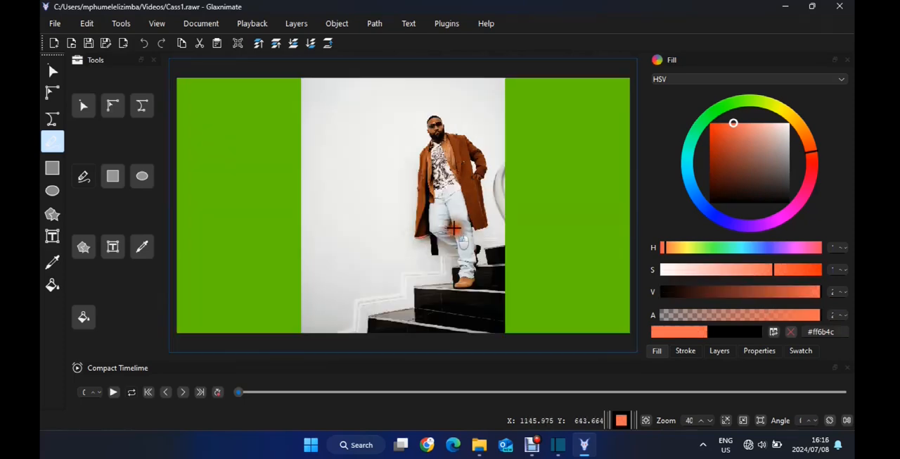
mouse_move(447, 236)
left_mouse_down()
mouse_move(486, 228)
mouse_move(490, 164)
mouse_move(474, 137)
mouse_move(445, 131)
mouse_move(441, 115)
mouse_move(418, 149)
mouse_move(422, 235)
left_mouse_up()
left_click_drag(818, 315, 780, 314)
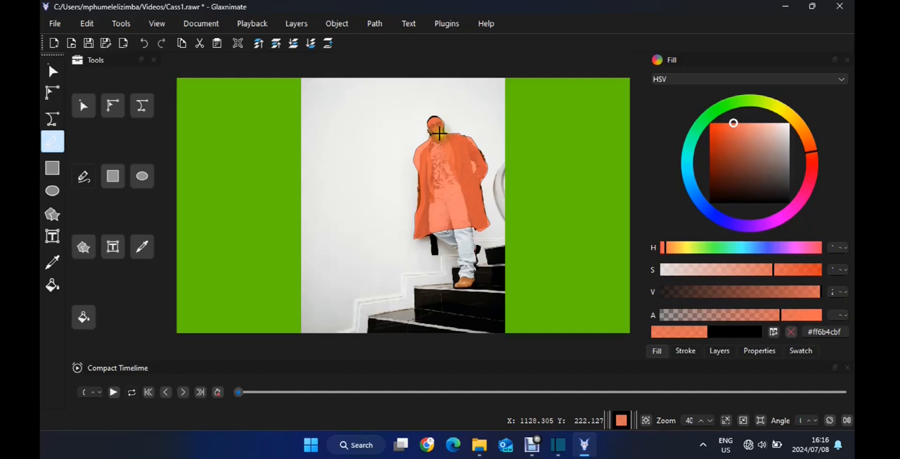
Edit the mask shape's nodes to follow the man's face, neck, shoulder and coat sleeve on the side away from the wall ornament
scroll(437, 137, "up", 5)
left_click(52, 71)
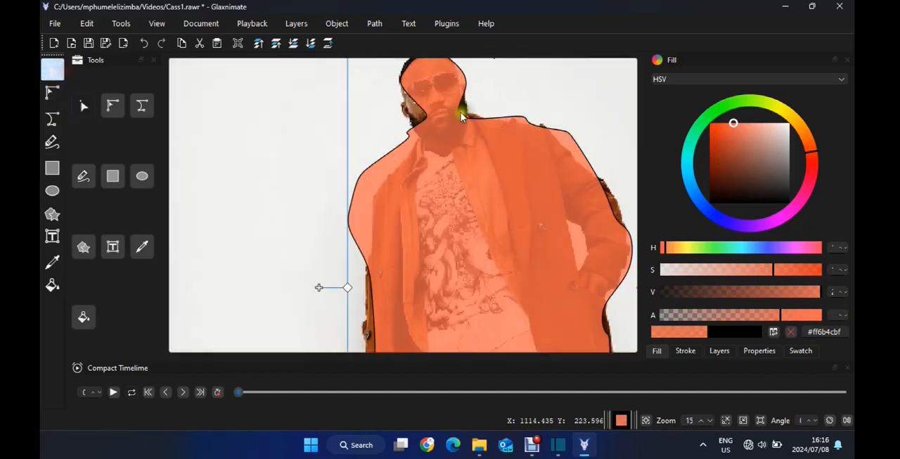
left_click(52, 93)
left_click_drag(429, 117, 404, 165)
left_click_drag(408, 133, 421, 144)
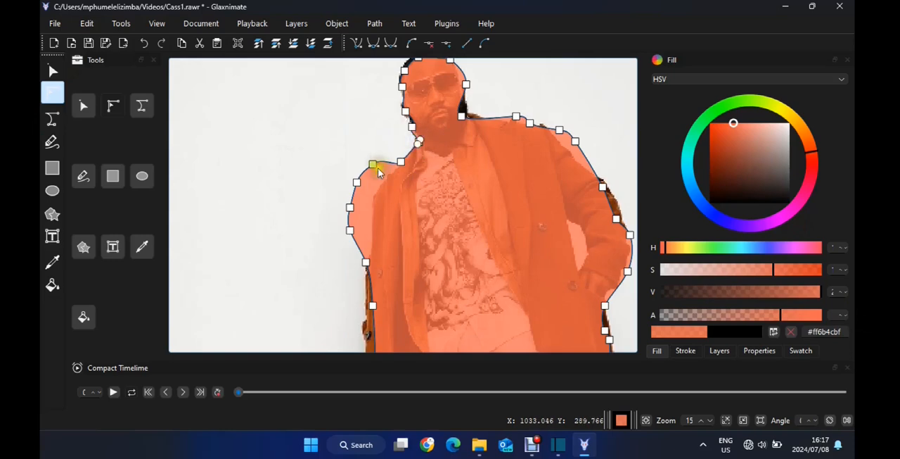
left_click_drag(375, 166, 378, 246)
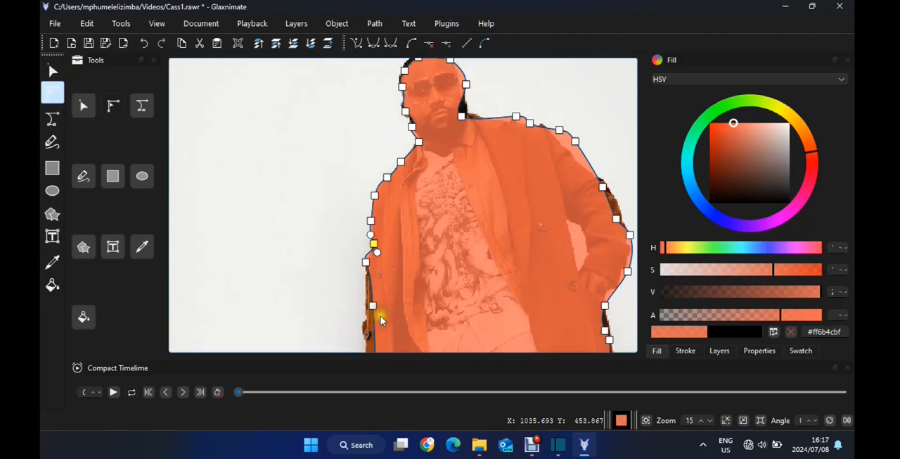
left_click_drag(377, 309, 366, 310)
Fit the mask nodes to the bent arm, its shoulder, the collar and the adjoining side of the head
left_click_drag(620, 223, 626, 218)
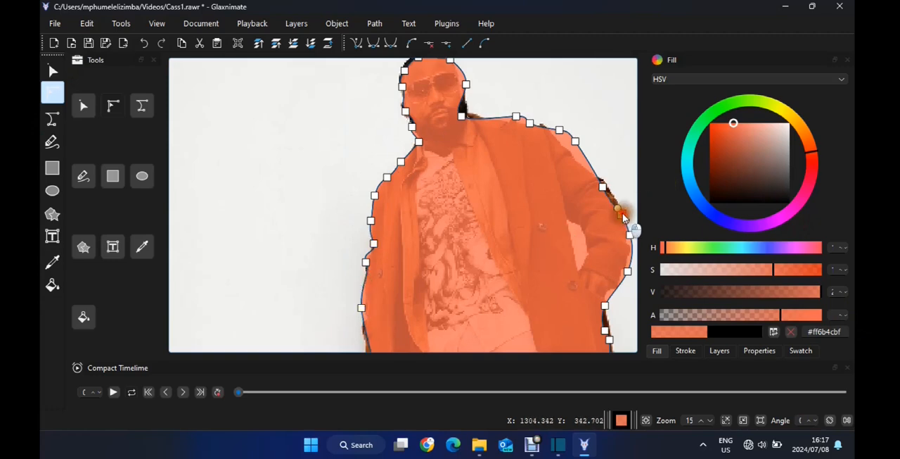
left_click_drag(609, 192, 615, 192)
left_click_drag(579, 145, 472, 116)
left_click_drag(415, 163, 518, 137)
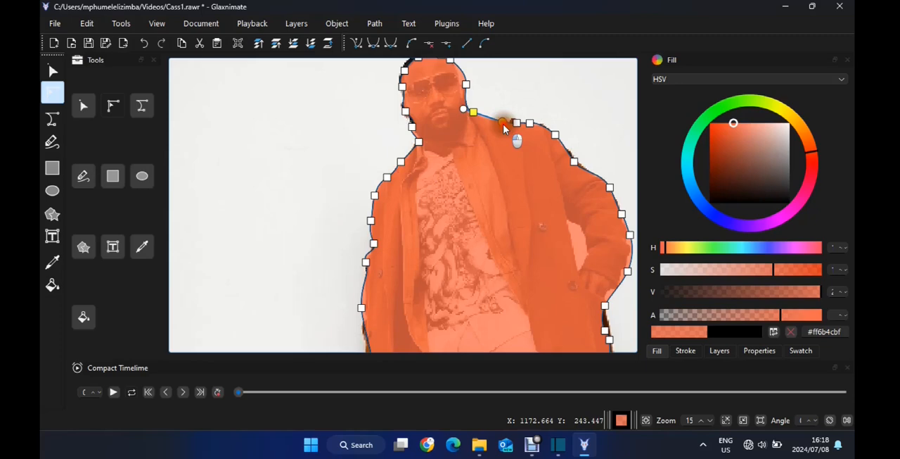
mouse_move(468, 84)
left_mouse_down()
mouse_move(480, 101)
mouse_move(463, 88)
left_mouse_up()
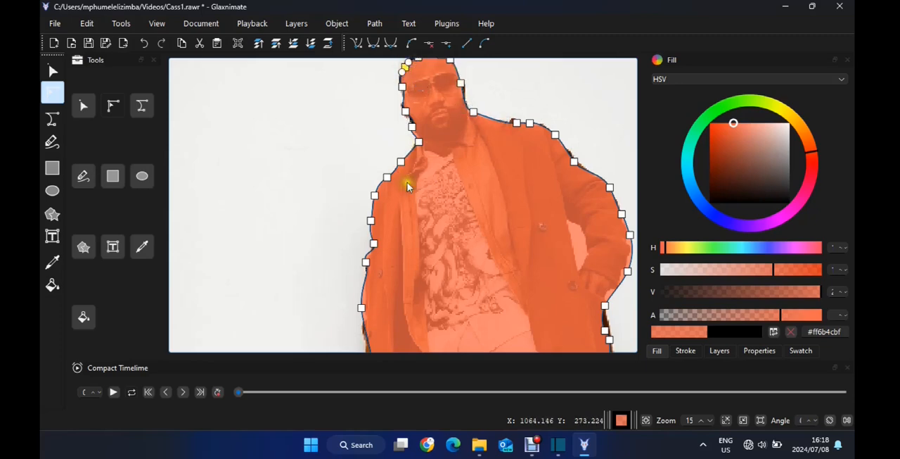
Refine the mask nodes along both long side edges of the coat below the sleeves
left_click(363, 309)
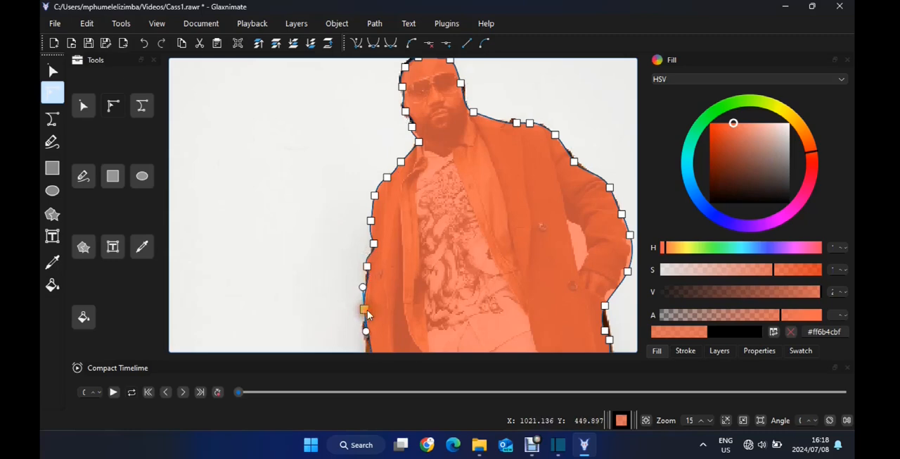
left_click(606, 329)
scroll(539, 209, "down", 1)
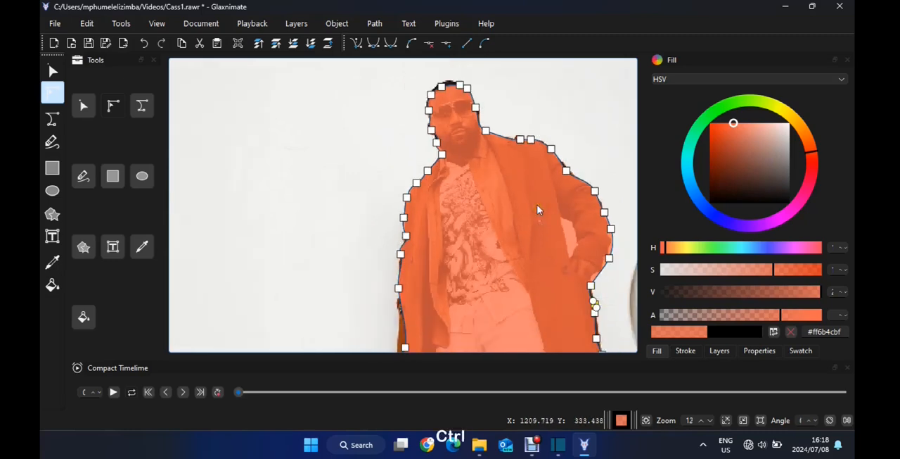
scroll(537, 210, "down", 3)
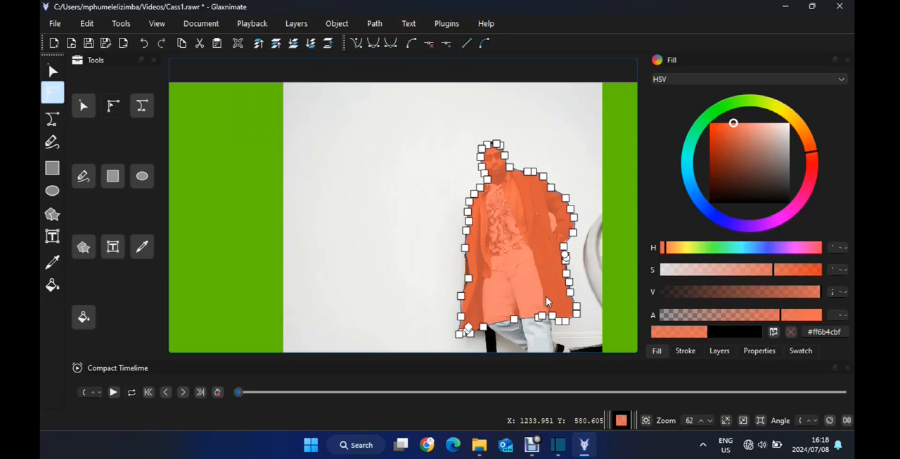
scroll(502, 280, "down", 2)
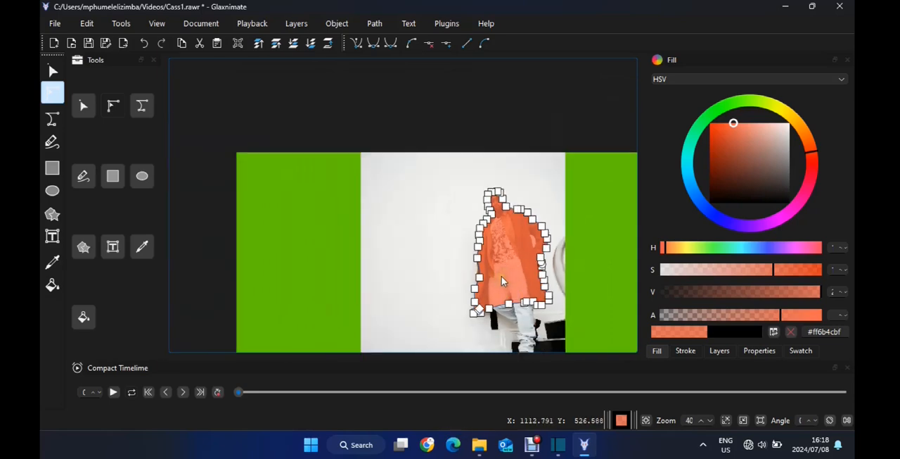
scroll(502, 280, "up", 4)
left_click_drag(426, 282, 413, 328)
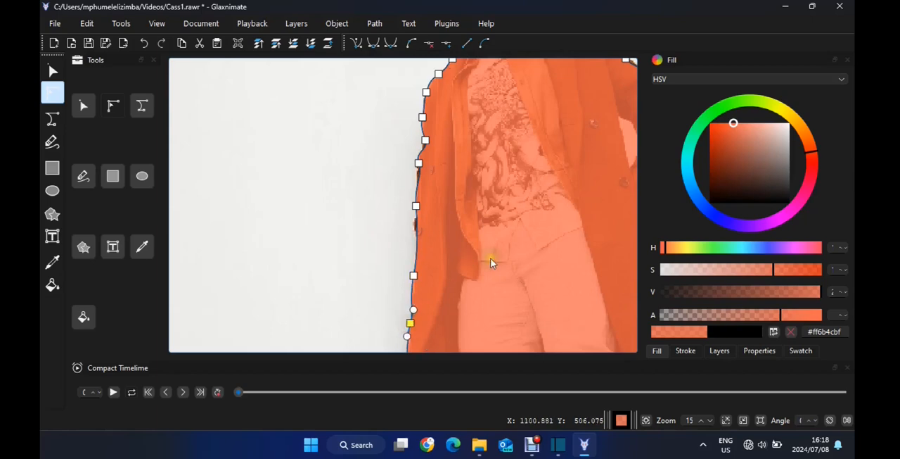
Rearrange the mask nodes around both lower corners of the coat so the outline follows the hem
scroll(604, 285, "down", 3)
left_click_drag(475, 331, 422, 247)
left_click_drag(425, 325, 392, 315)
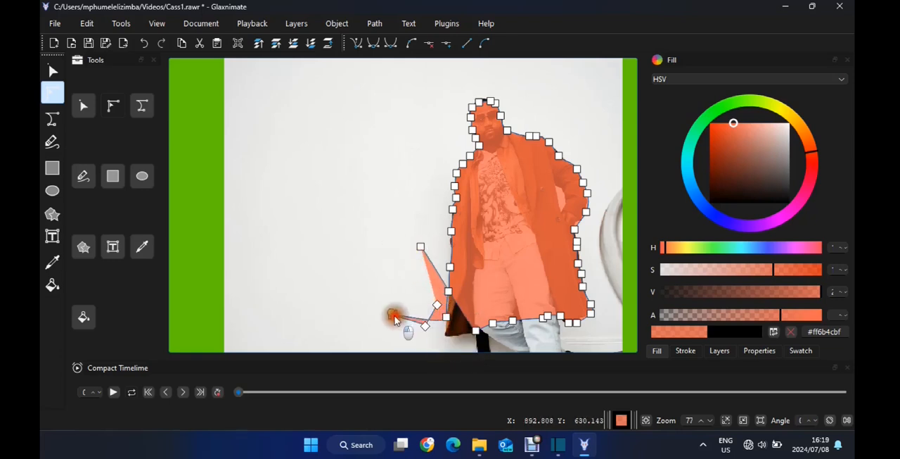
left_click(422, 248)
left_click_drag(422, 249, 469, 339)
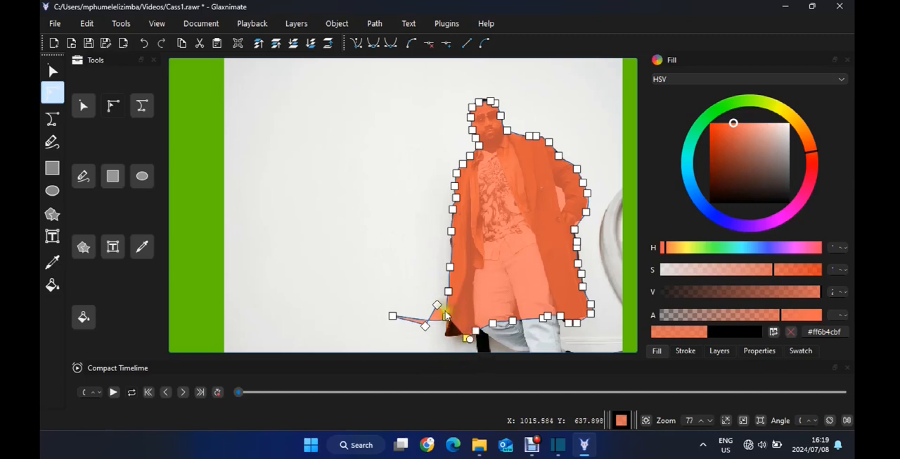
left_click_drag(439, 305, 441, 338)
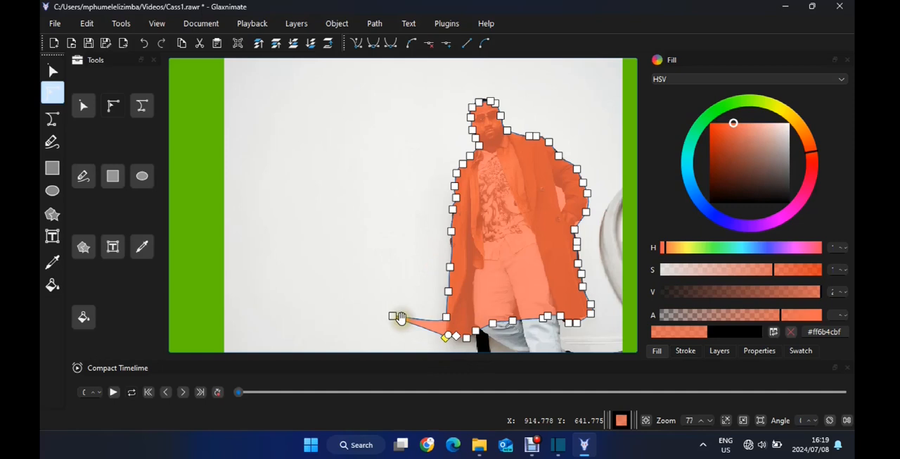
left_click_drag(394, 316, 447, 327)
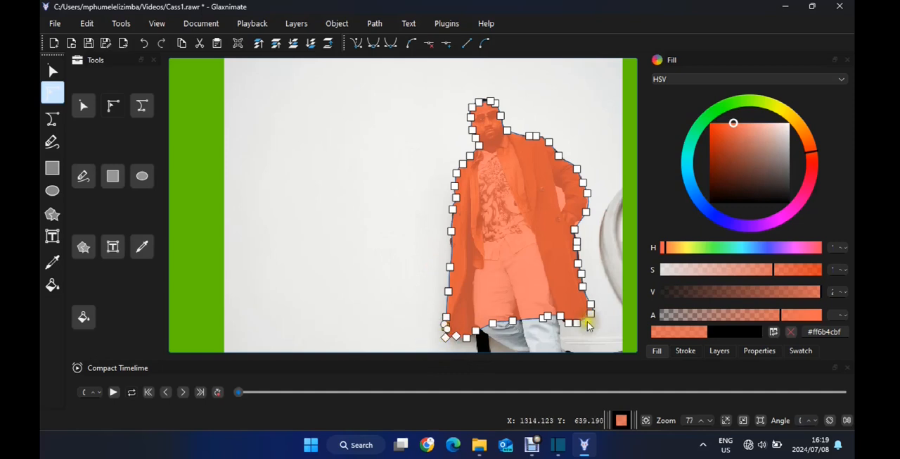
left_click_drag(583, 323, 586, 318)
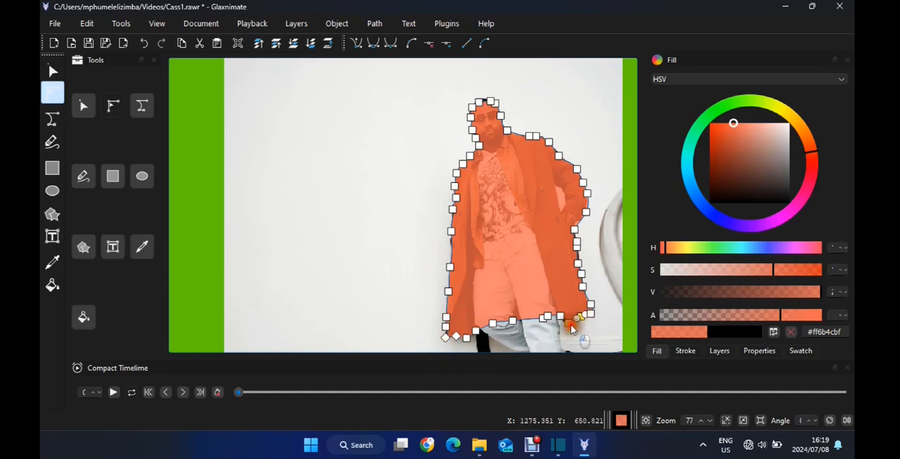
left_click(579, 265)
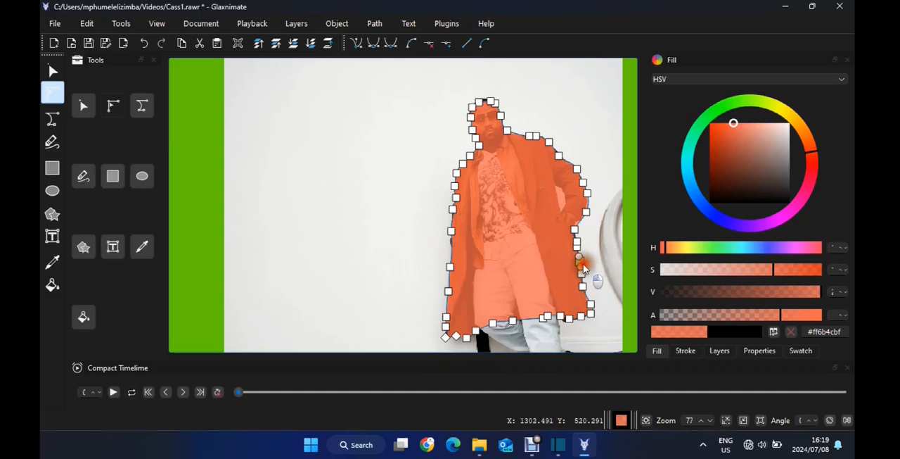
Make the mask fill fully opaque at #ff6b4c, then close Glaxnimate and save the changes to Cass1.rawr
left_click_drag(813, 315, 832, 320)
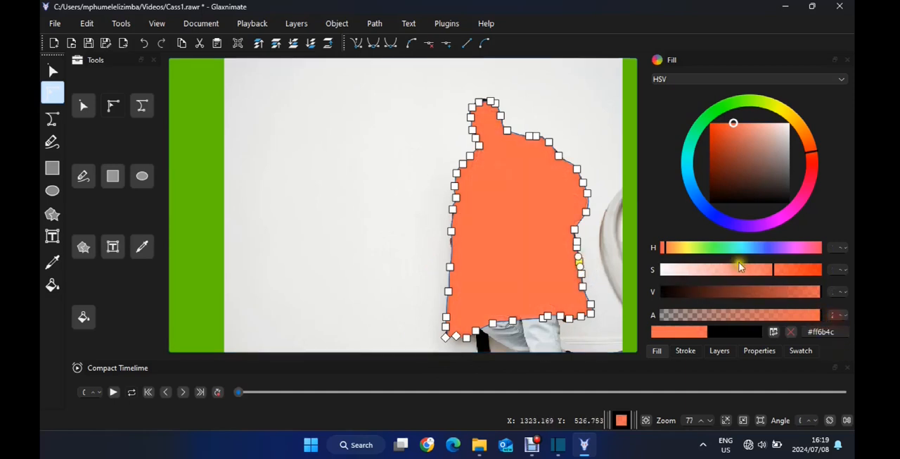
left_click(844, 6)
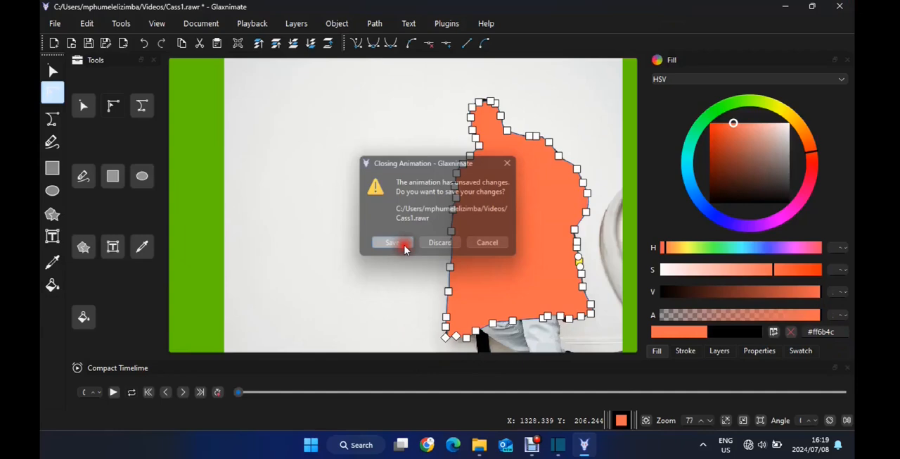
left_click(389, 244)
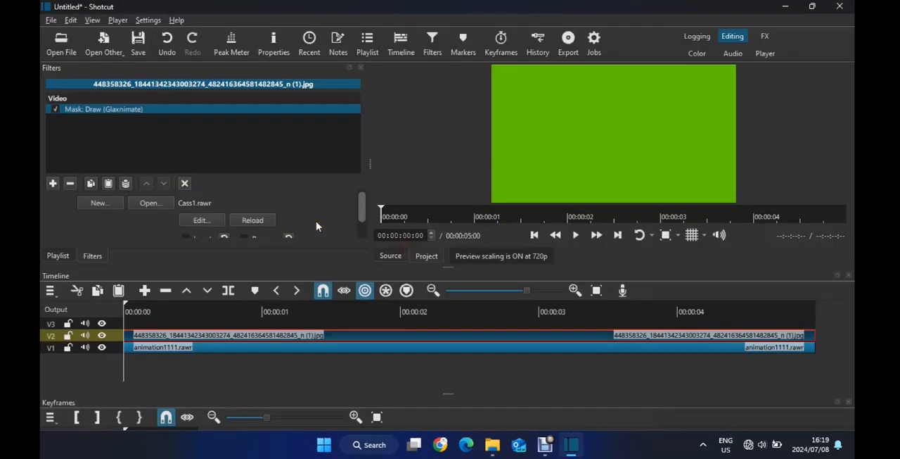
Preview the masked clip at 00:00:02:06 and bring the remaining Mask: Draw (Glaxnimate) settings into view
left_click(290, 309)
left_click(434, 307)
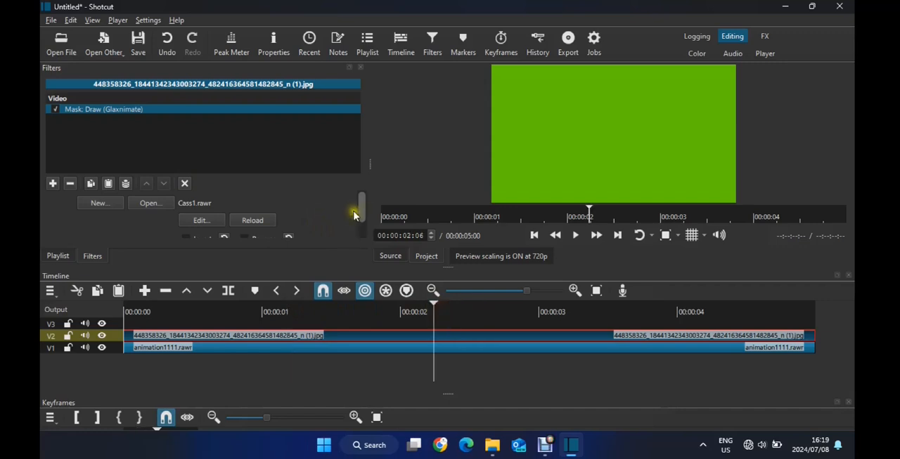
left_click_drag(362, 201, 363, 233)
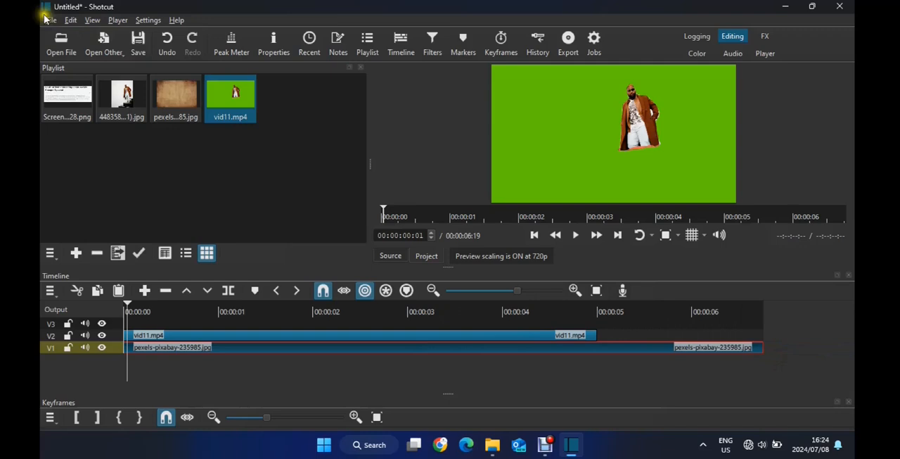
Export the current frame of the man on green as a PNG named yyyyy in the Videos folder
left_click(50, 19)
mouse_move(141, 149)
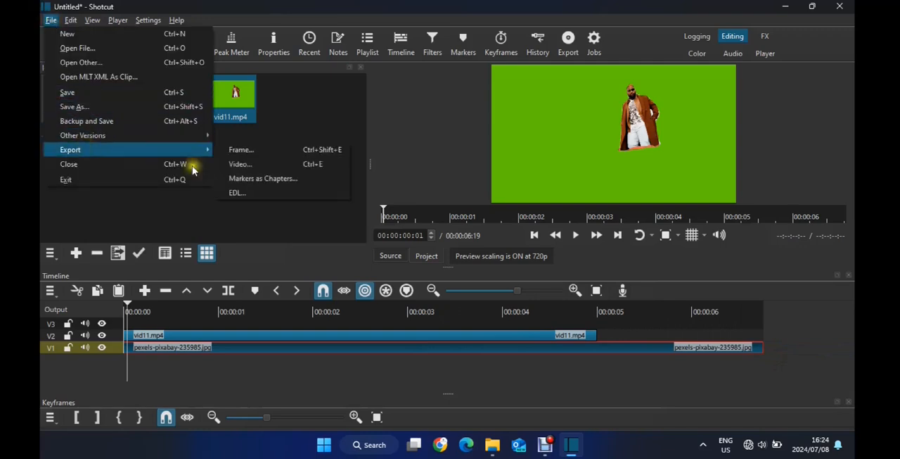
left_click(264, 151)
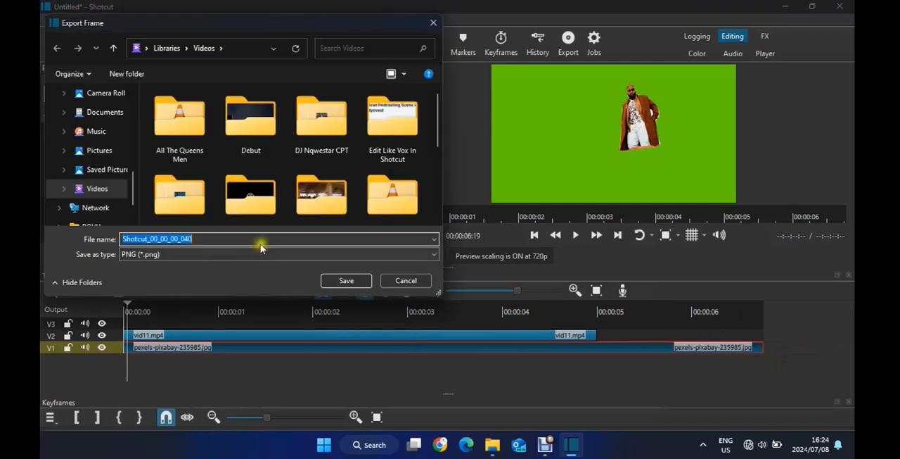
type("yyyyy")
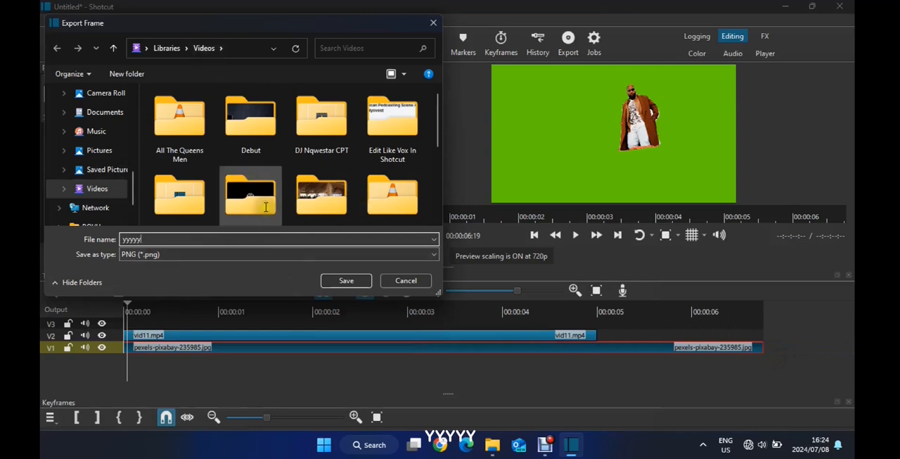
left_click(347, 280)
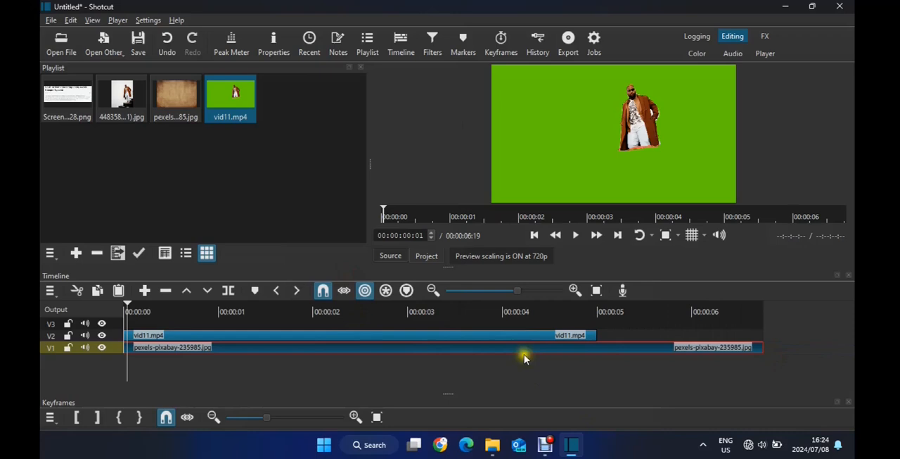
Delete the vid11.mp4 clip from track V2
left_click(524, 335)
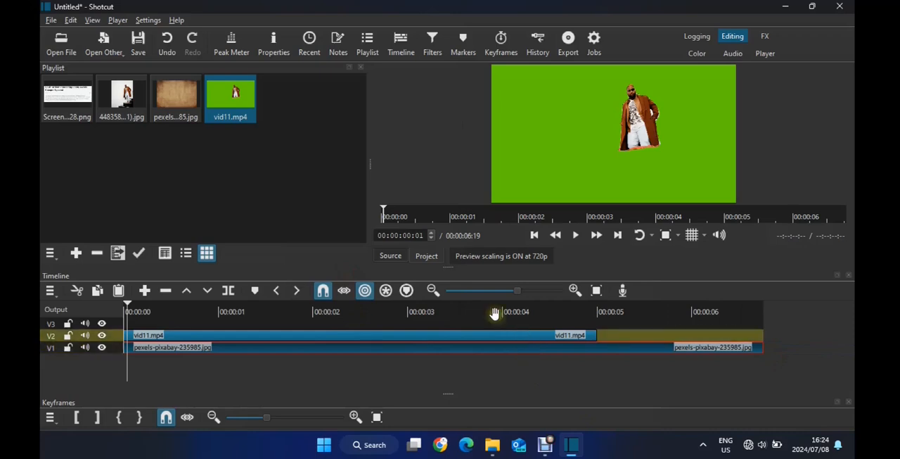
left_click(487, 329)
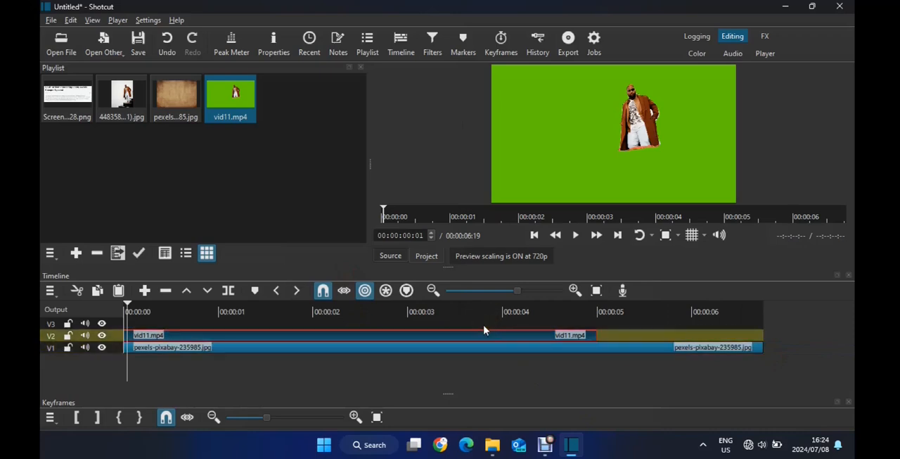
key("Delete")
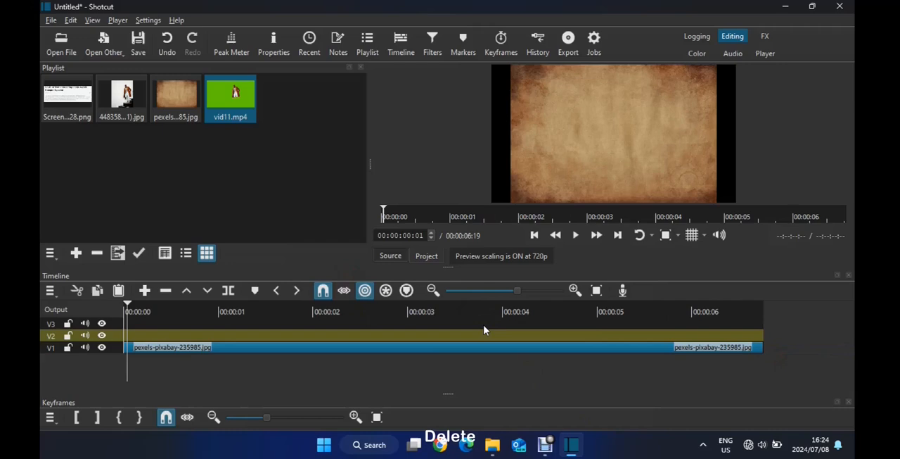
Import the exported yyyyy image from the Videos folder in File Explorer into the Shotcut playlist
left_click(491, 447)
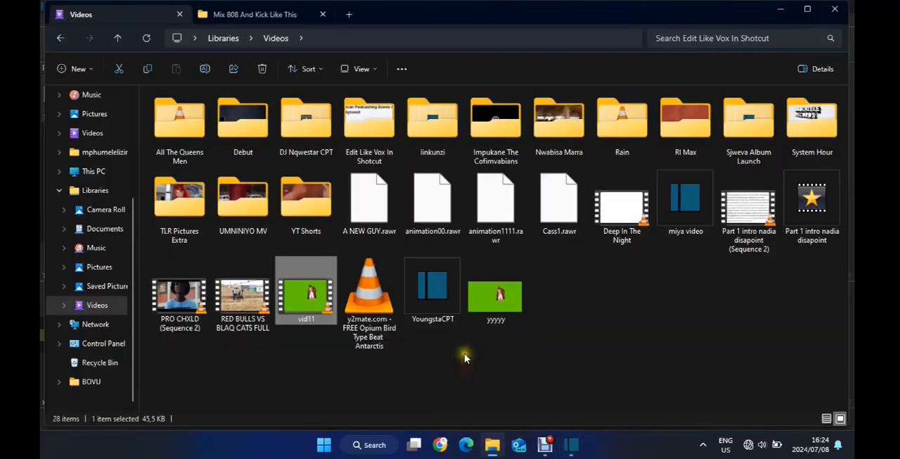
left_click(493, 306)
left_click(570, 447)
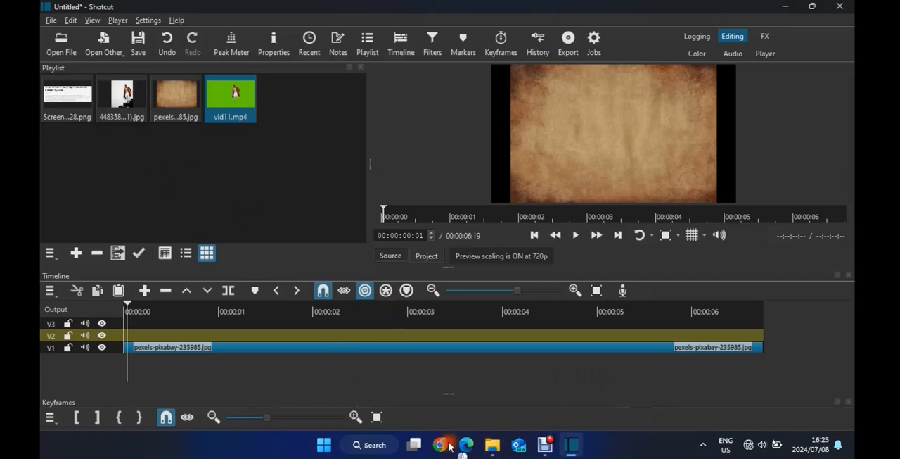
left_click(492, 445)
left_click_drag(497, 295, 299, 160)
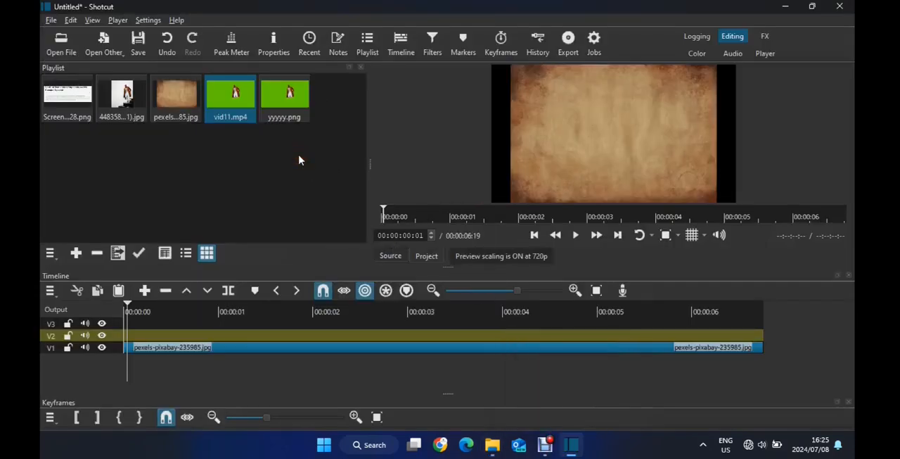
Place yyyyy.png on track V2 above the paper background and align it to the start of the timeline
mouse_move(286, 101)
left_mouse_down()
mouse_move(272, 249)
mouse_move(287, 329)
mouse_move(278, 331)
left_mouse_up()
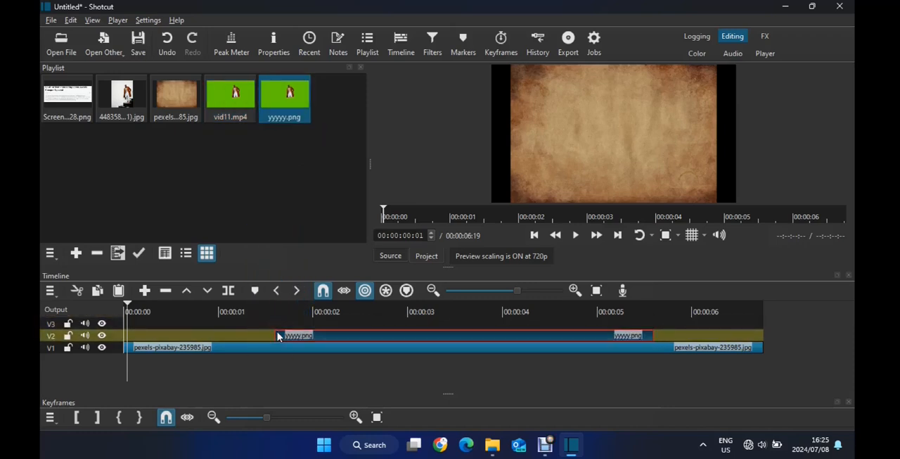
left_click(291, 331)
left_click_drag(304, 330, 143, 329)
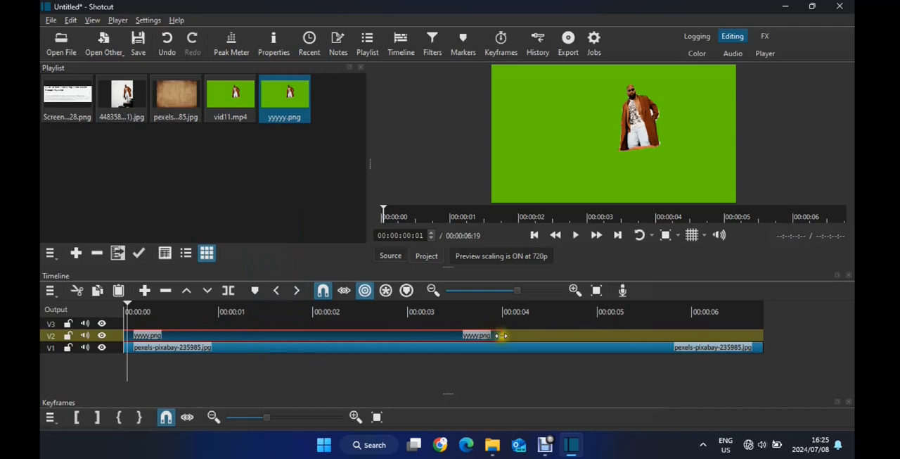
Extend the yyyyy.png clip on V2 to the end of the paper background and display its filters
left_click_drag(500, 335, 775, 328)
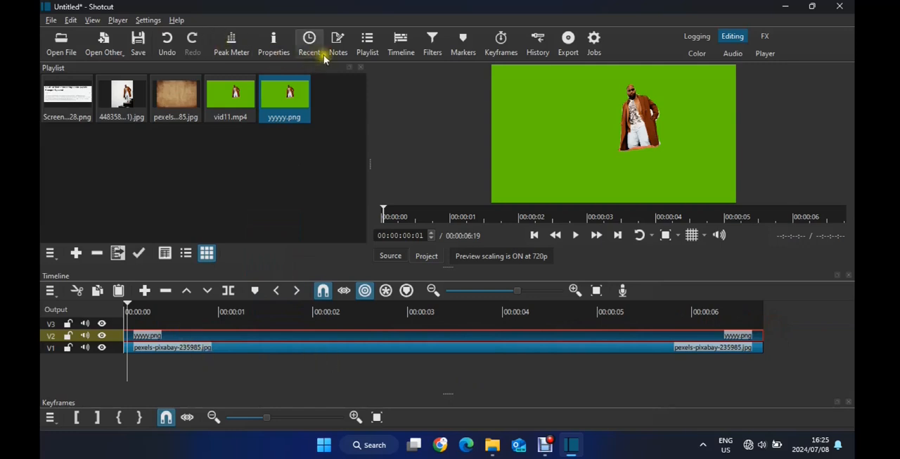
left_click(429, 44)
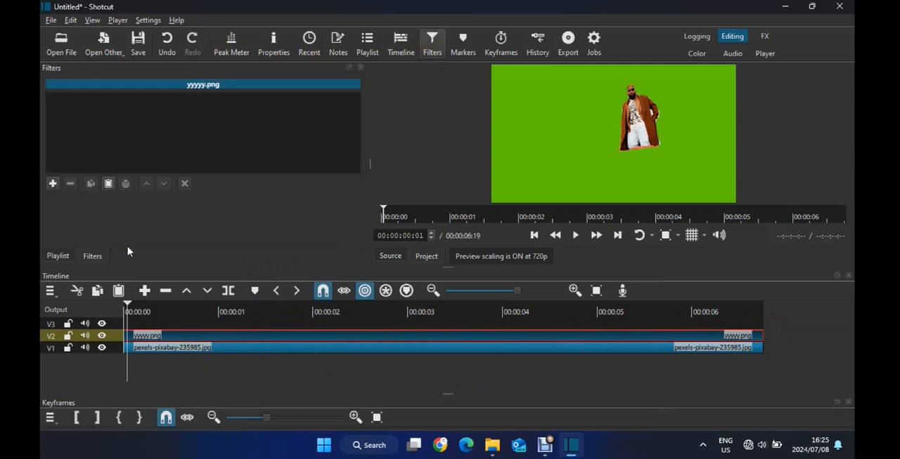
Try keying out the green in yyyyy.png with Chroma Key: Advanced using the sampled background colour, and remove the filter
left_click(53, 183)
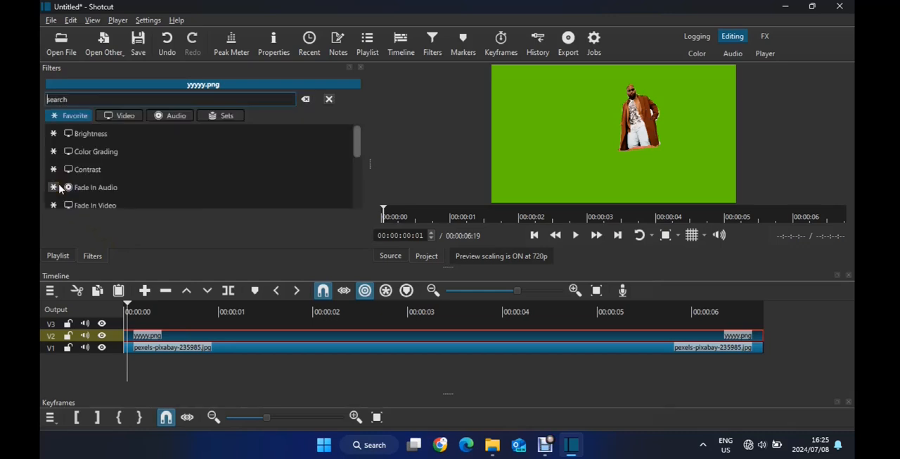
type("gr")
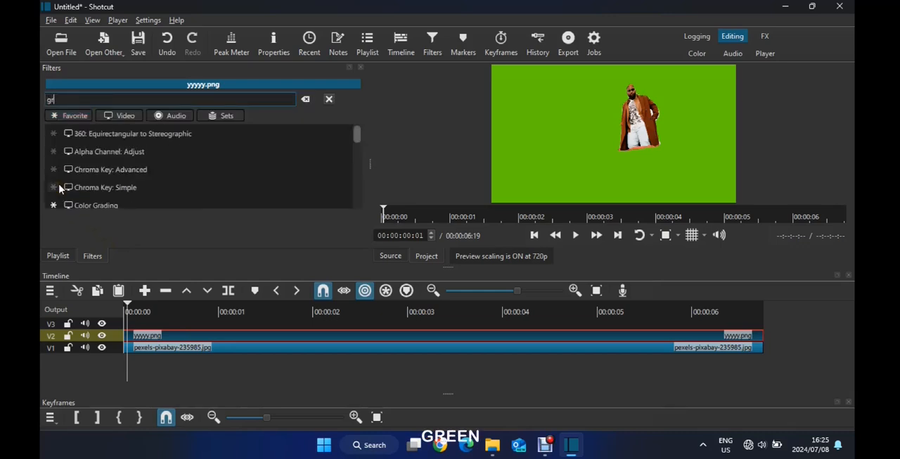
type("een")
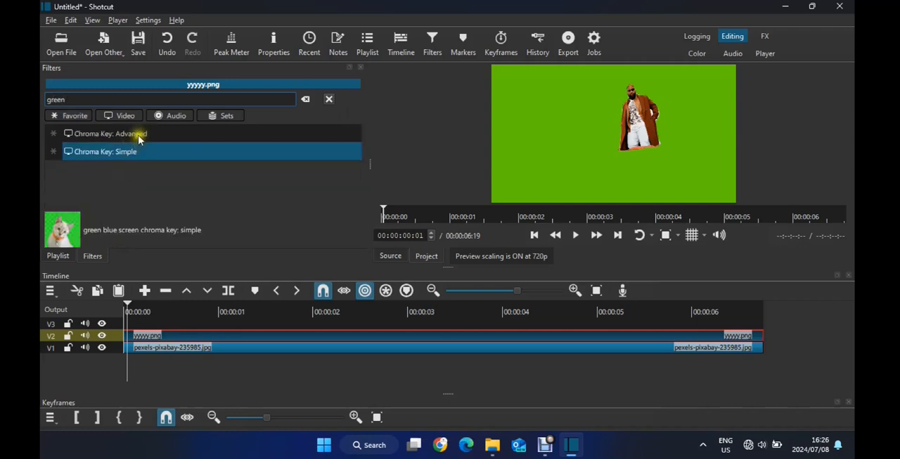
left_click(140, 140)
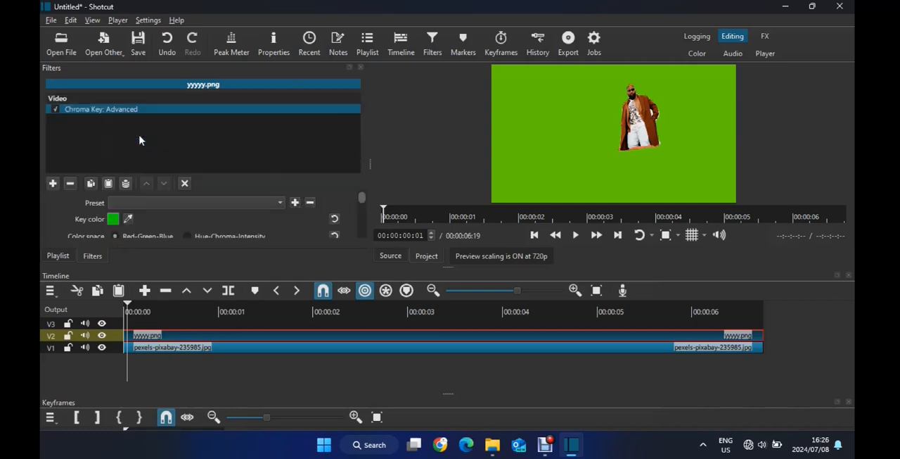
left_click(128, 218)
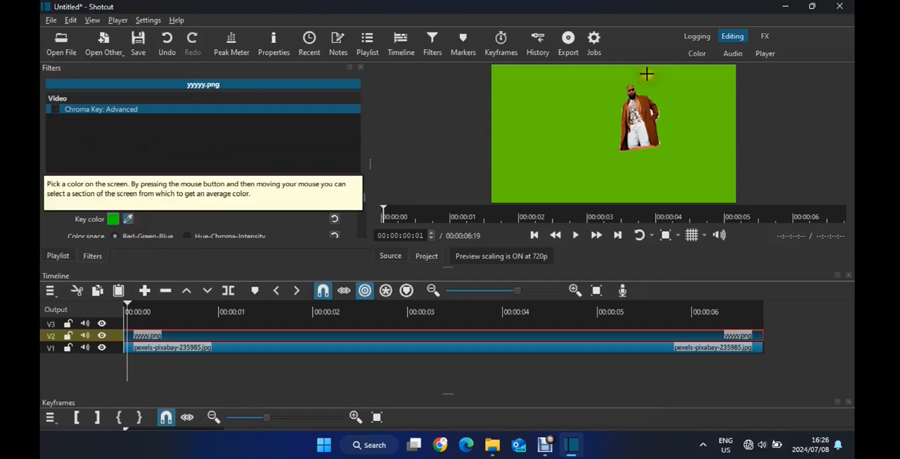
left_click(603, 97)
left_click(68, 182)
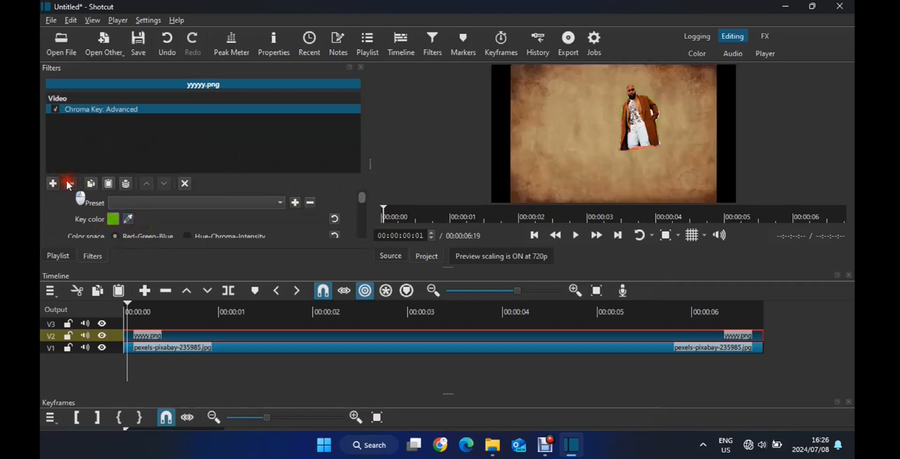
left_click(172, 41)
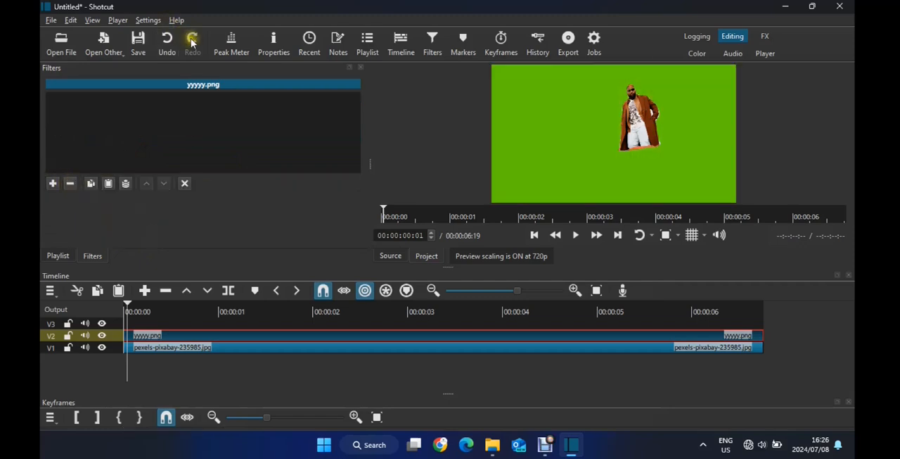
Add the Chroma Key: Advanced filter to yyyyy.png and sample its green background as the key colour
left_click(53, 183)
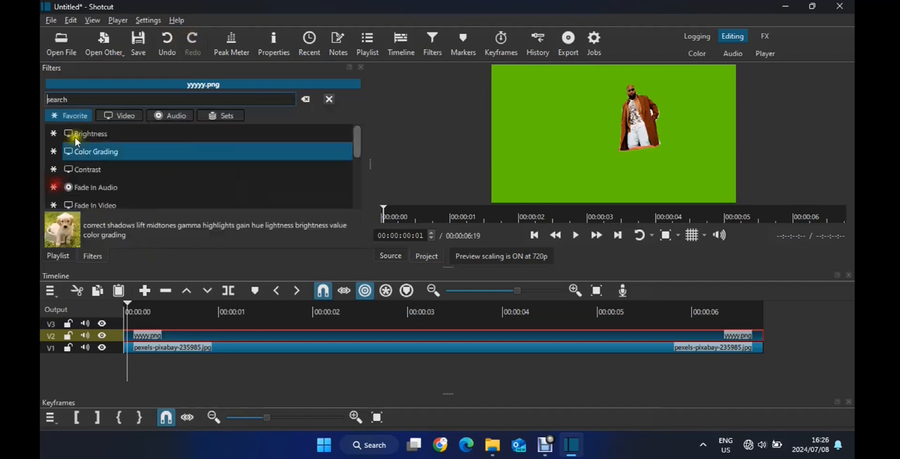
type("gre")
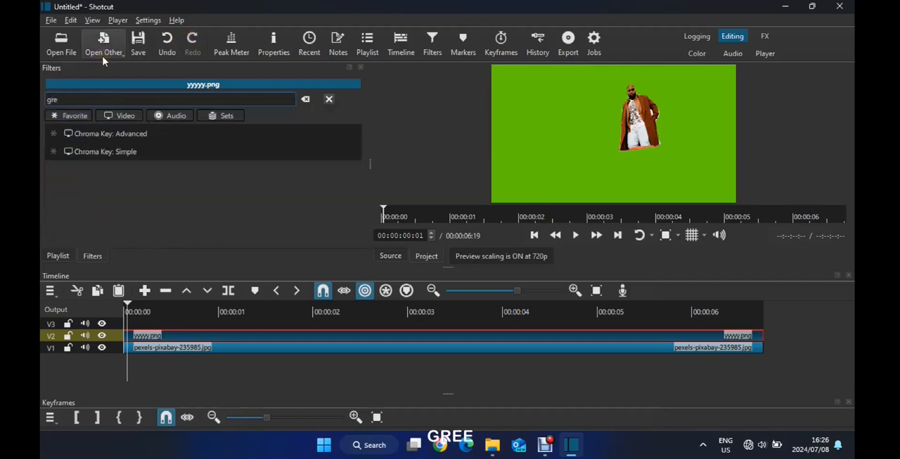
type("e")
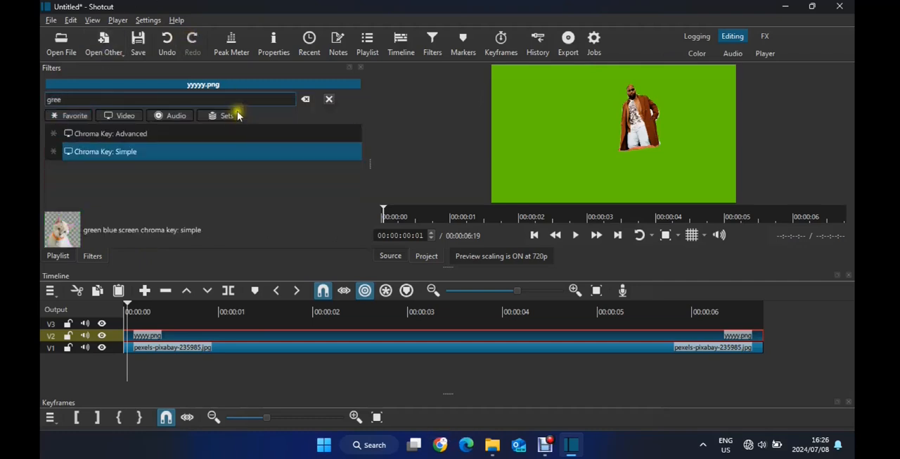
left_click(162, 133)
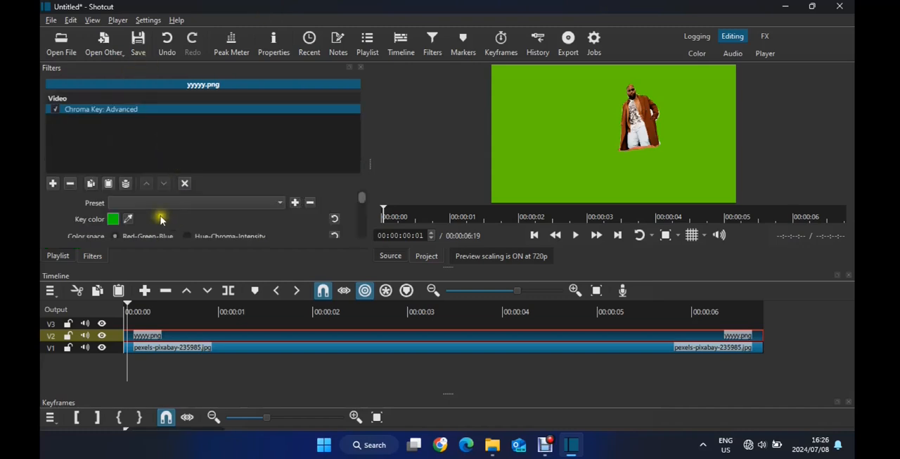
left_click(128, 219)
left_click(526, 128)
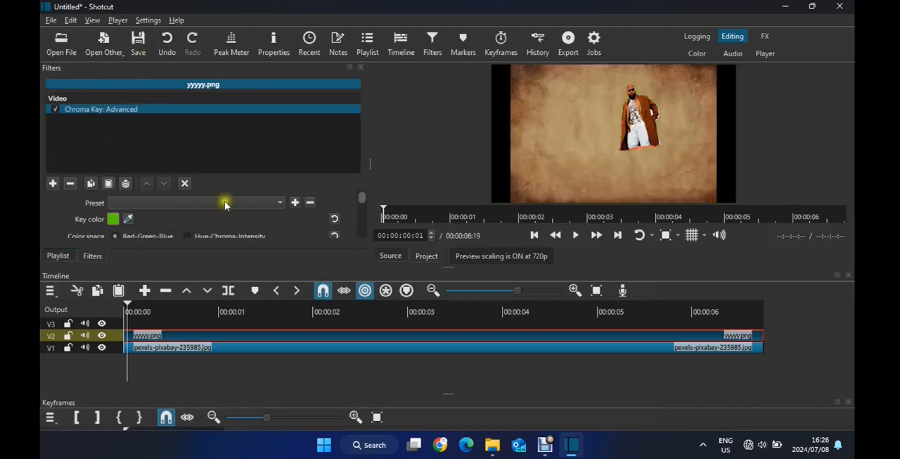
Add the Size, Position & Rotate filter to yyyyy.png
left_click(52, 183)
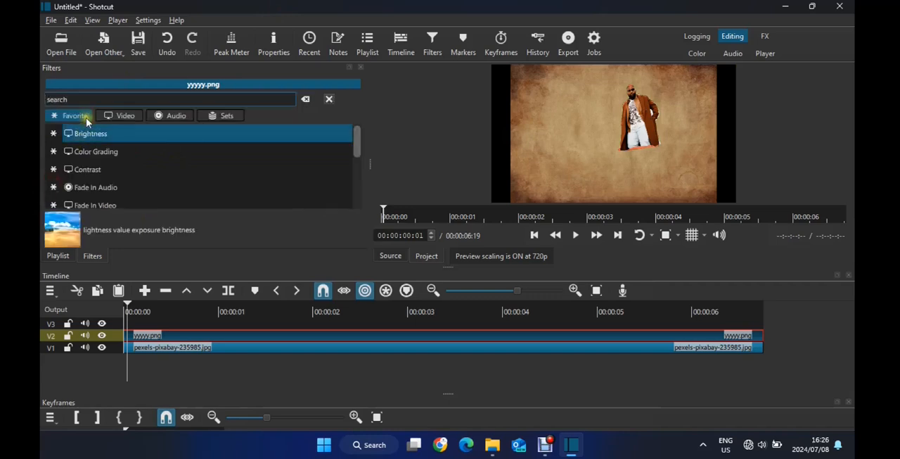
type("posi")
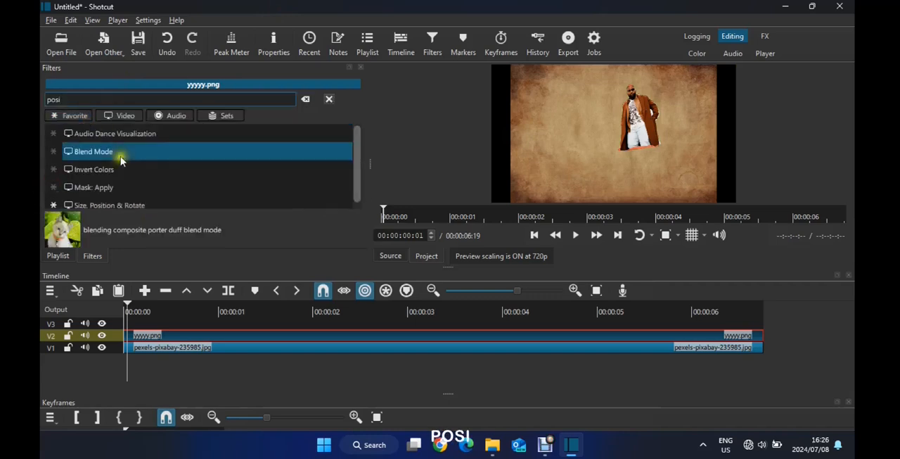
left_click(116, 200)
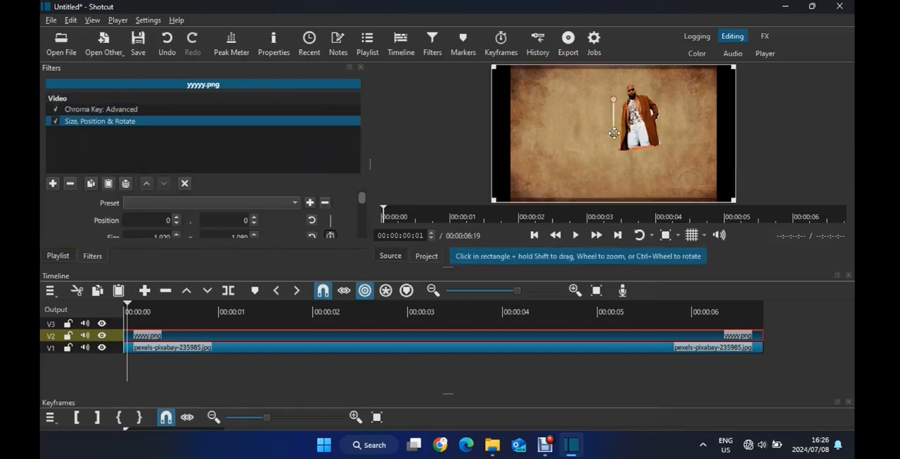
Enlarge the man to about 148.4% zoom and move him to the paper's lower right, at about position -281, 295
left_click_drag(619, 152, 629, 215)
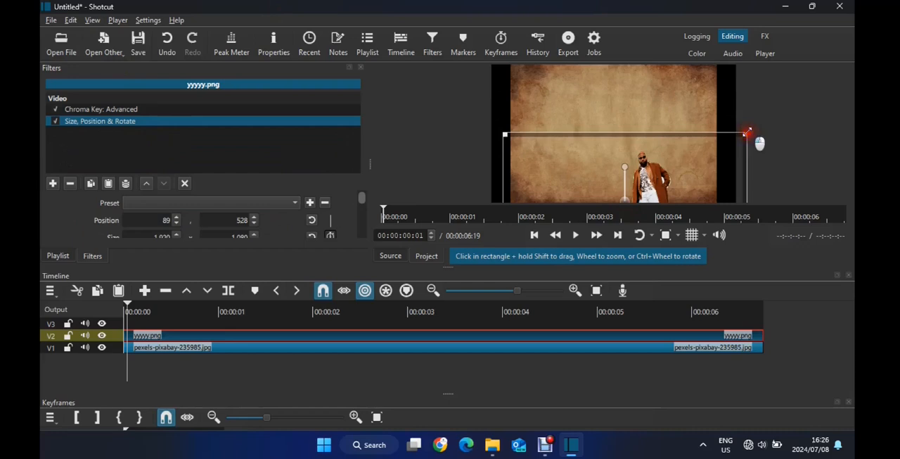
left_click_drag(747, 131, 822, 90)
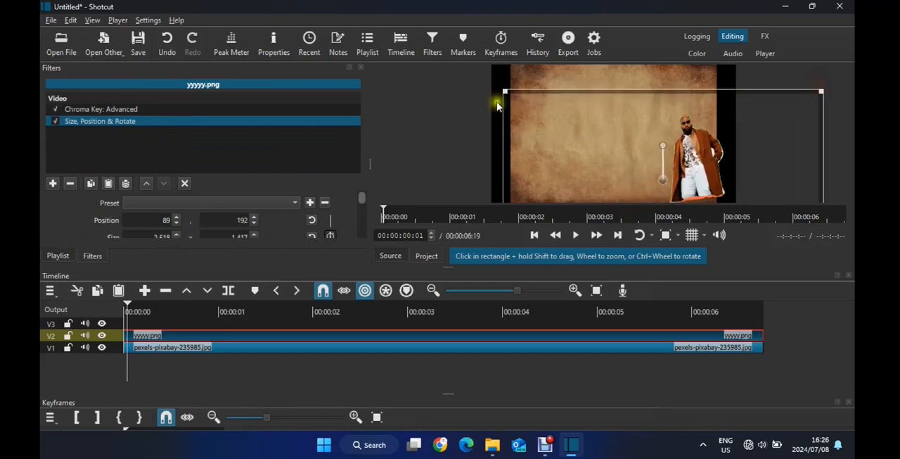
left_click_drag(488, 84, 384, 65)
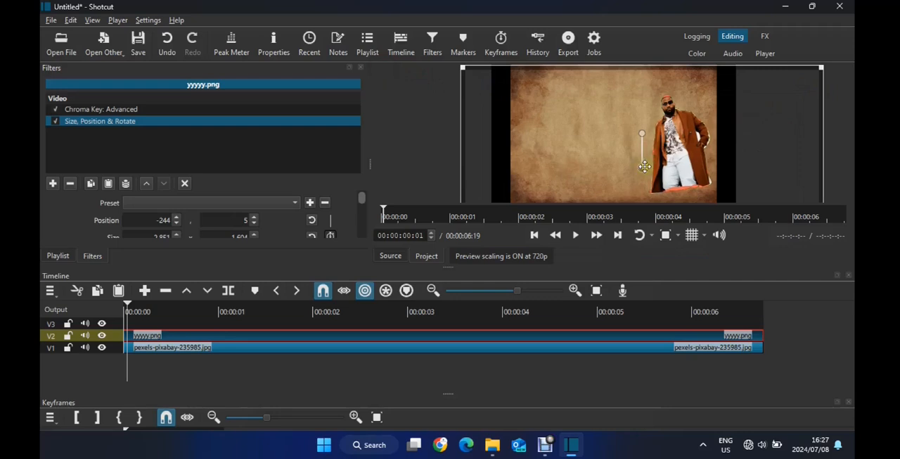
left_click_drag(644, 166, 642, 218)
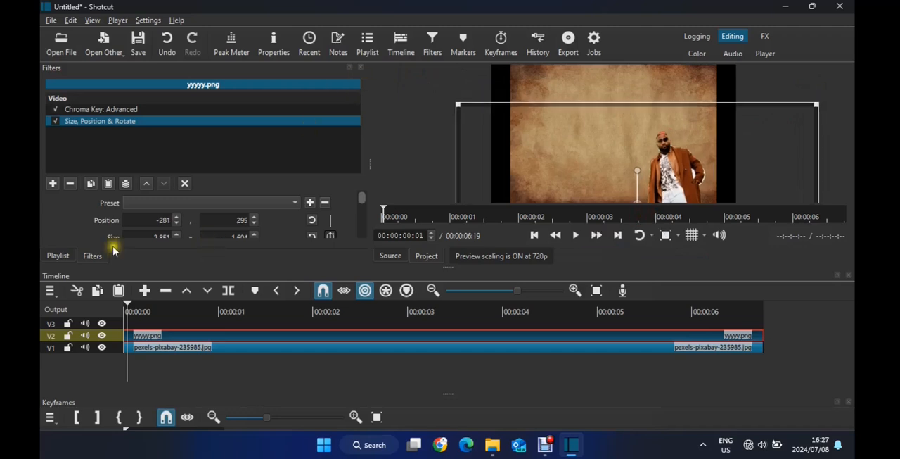
scroll(363, 206, "down", 3)
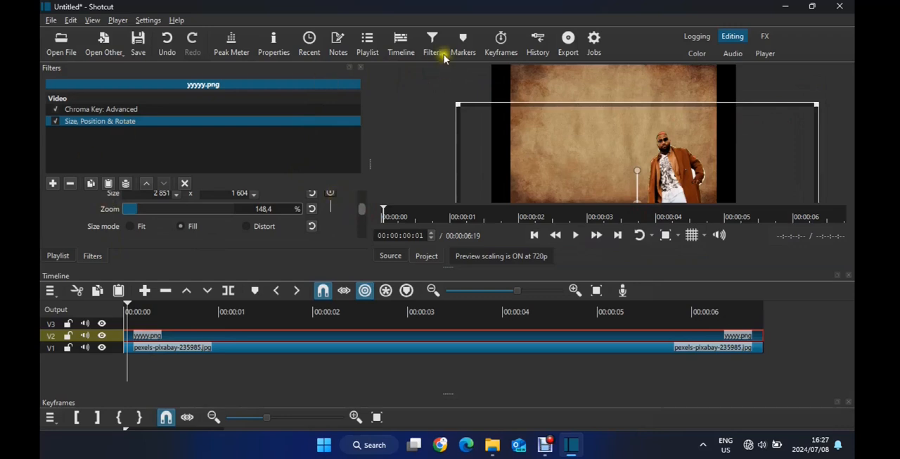
Display the playlist, play back part of the composite, and return the playhead to the start of the timeline
left_click(367, 43)
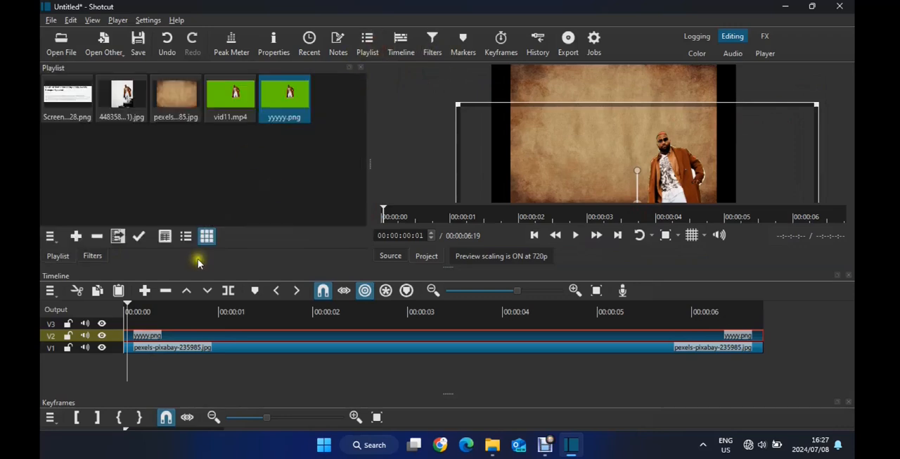
key("space")
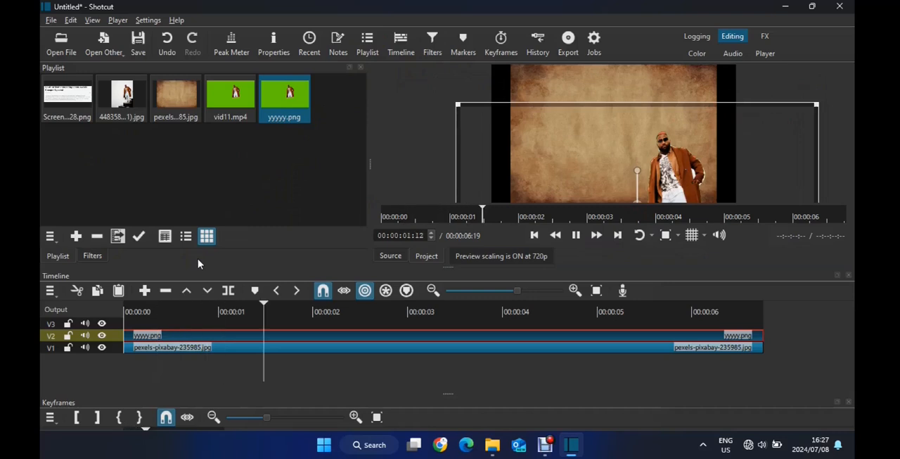
key("space")
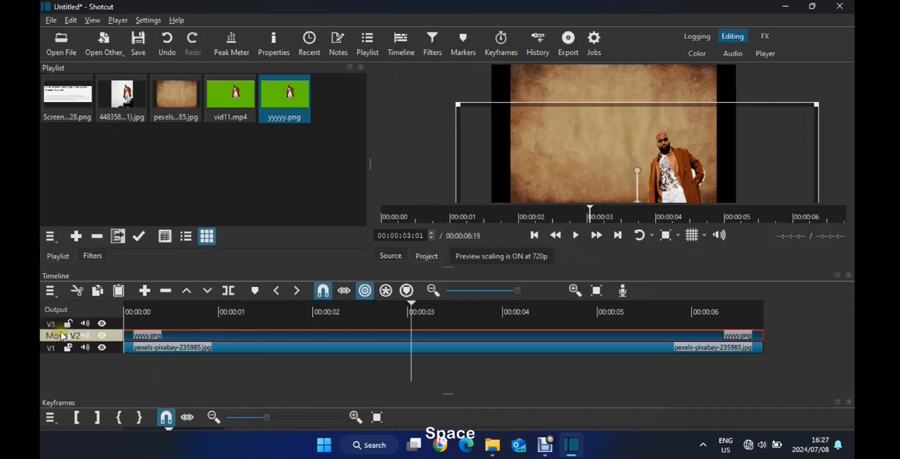
left_click_drag(156, 309, 126, 310)
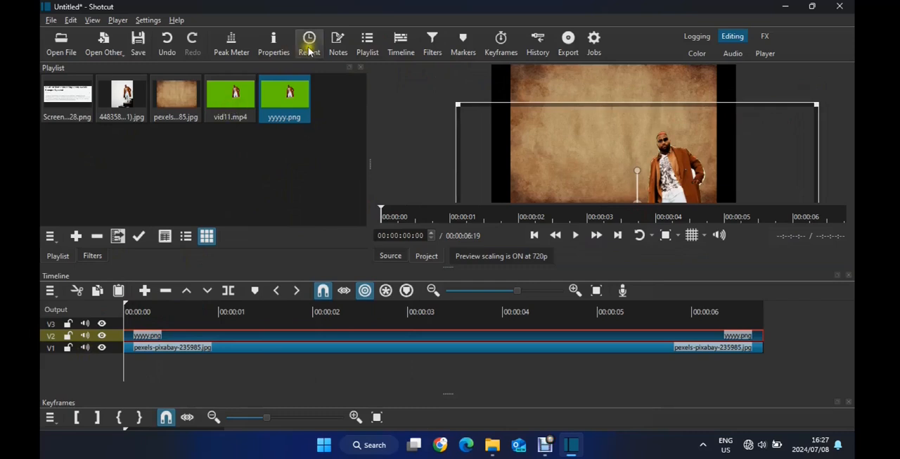
Open the article screenshot from the playlist in the source preview
left_click(81, 103)
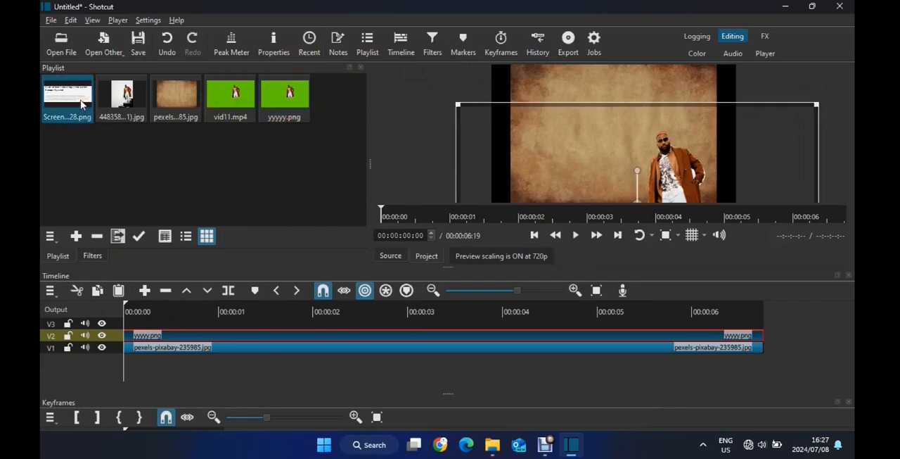
double_click(82, 105)
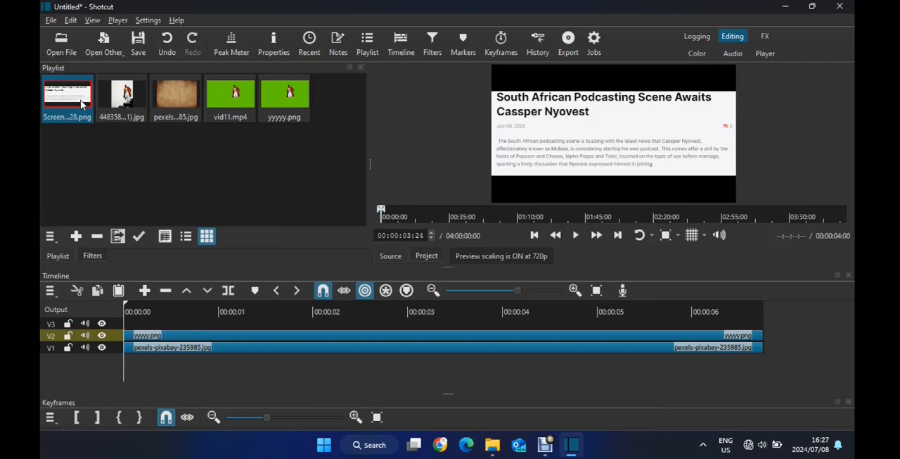
Try out taller timeline tracks and restore the compact track height
key("ctrl+equal")
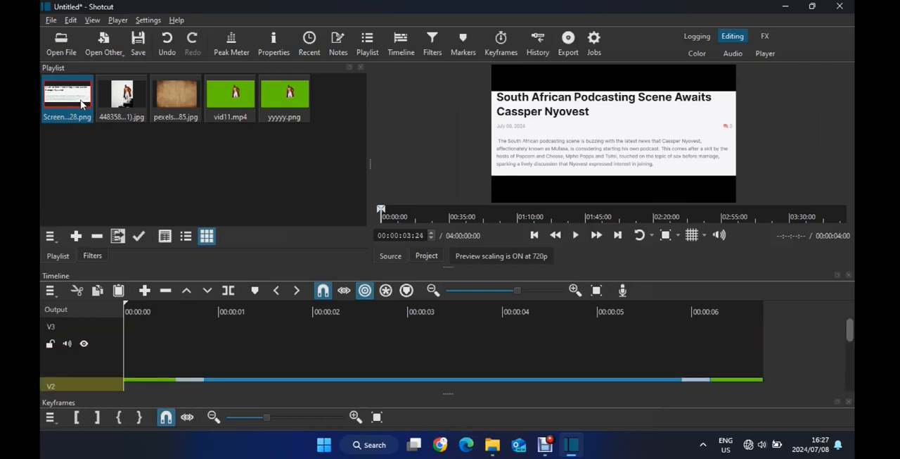
key("ctrl+minus")
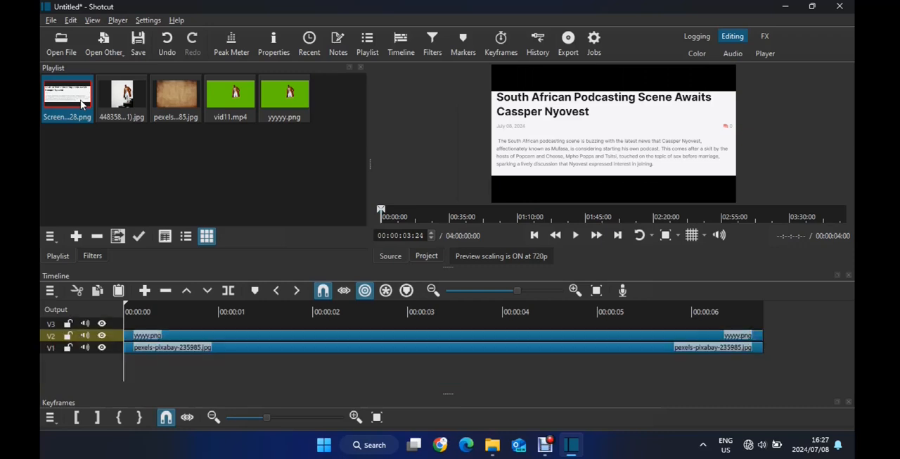
key("alt+equal")
key("ctrl+equal")
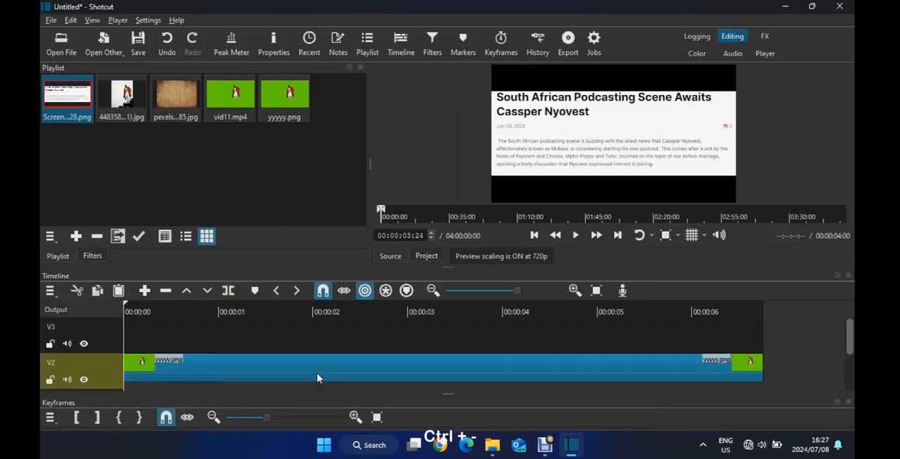
key("ctrl+minus")
key("alt+equal")
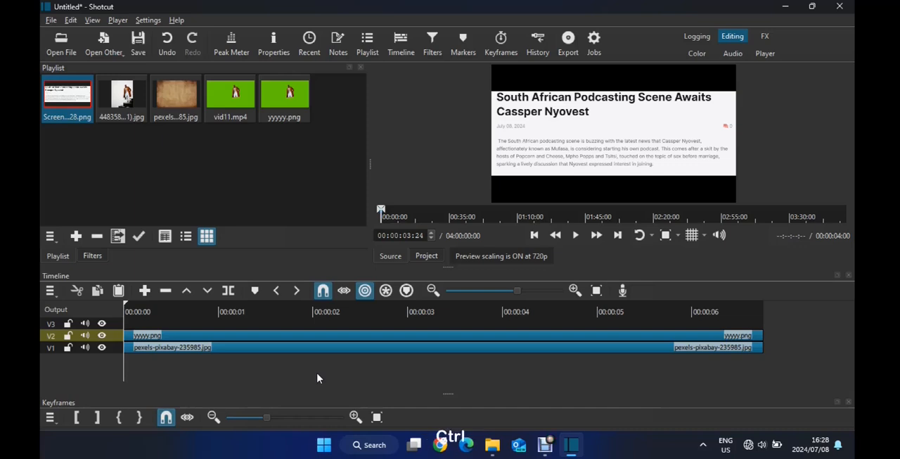
Insert two video tracks and place Screenshot 2024-07-08 115128.png on V3, starting just before the two-second mark
key("ctrl+i")
key("ctrl+i")
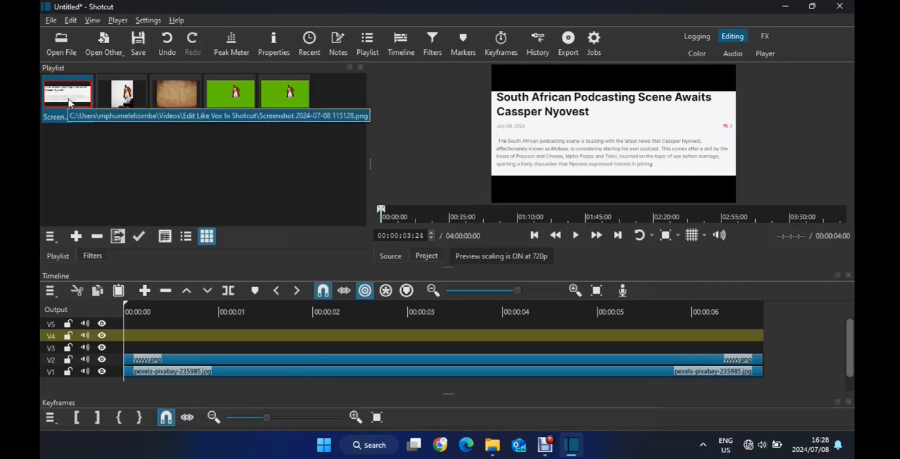
left_click_drag(68, 102, 294, 344)
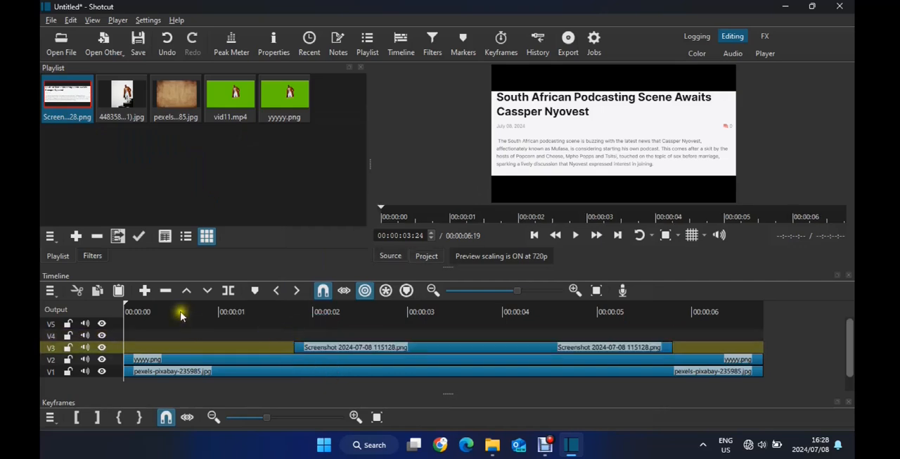
Play the composite until the article screenshot appears and add a Size, Position & Rotate filter to the screenshot clip on V3
key("space")
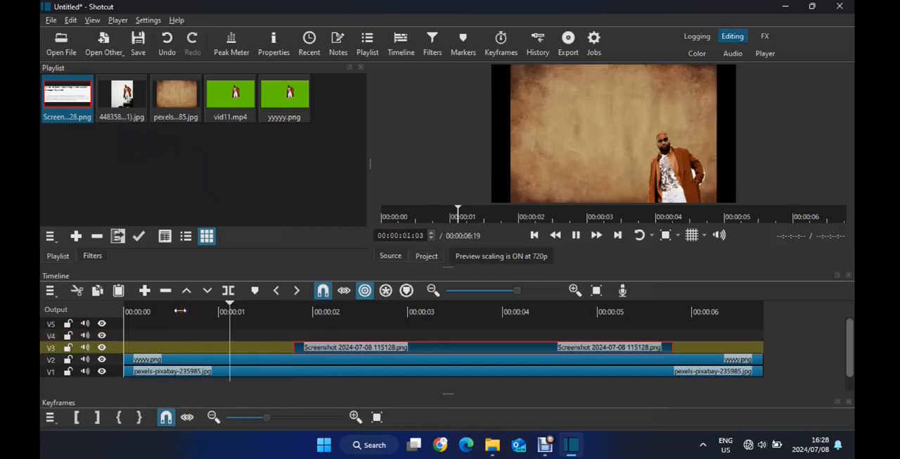
key("space")
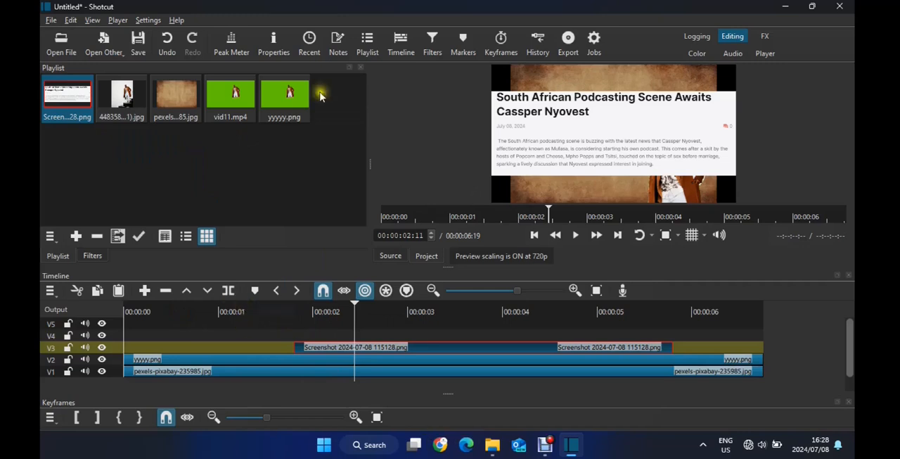
left_click(426, 45)
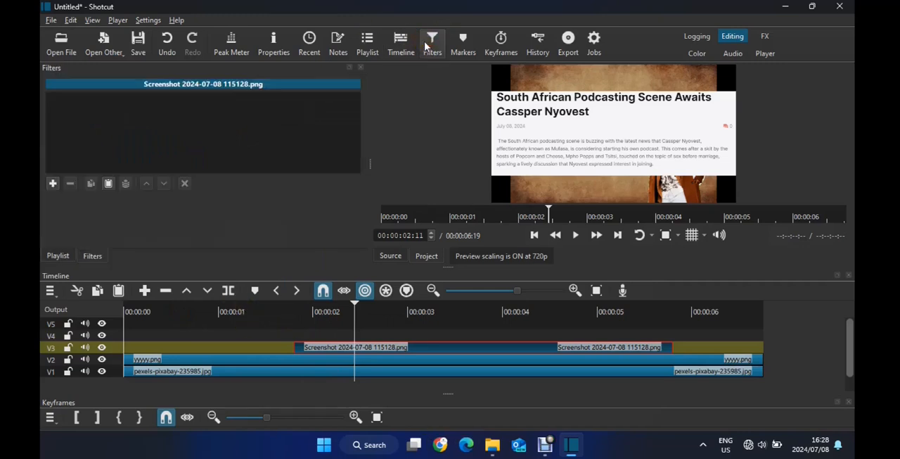
left_click(55, 184)
type("po")
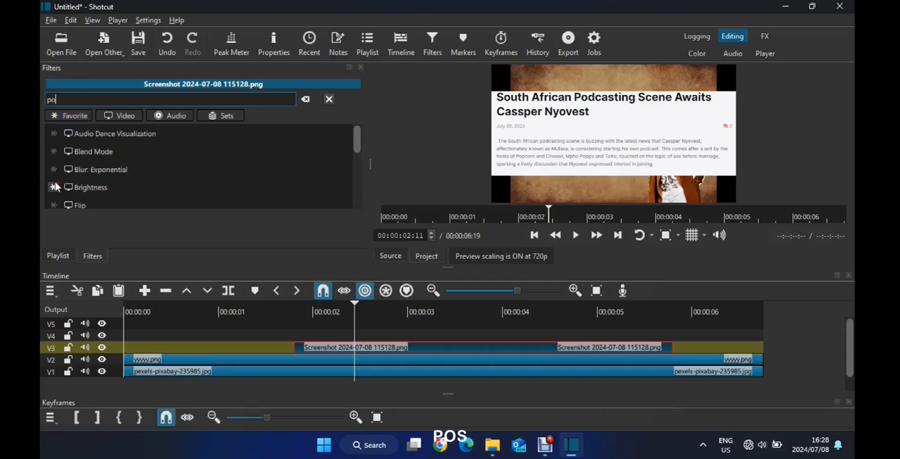
type("s")
left_click(106, 163)
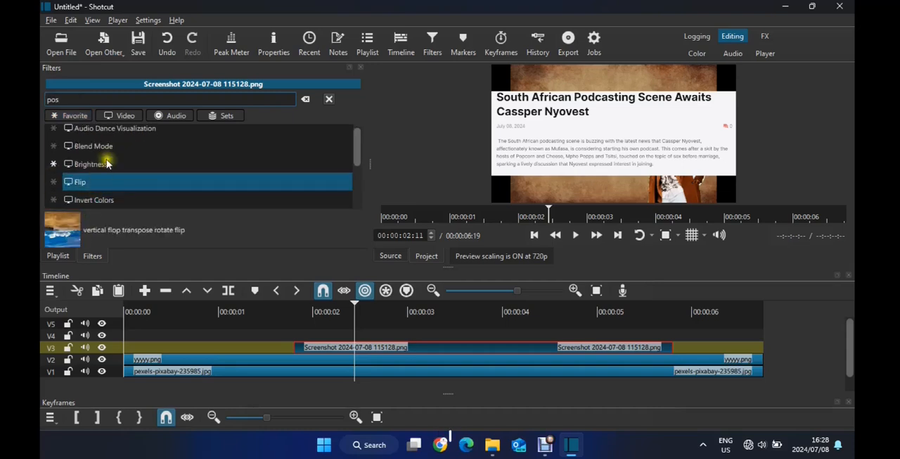
type("i")
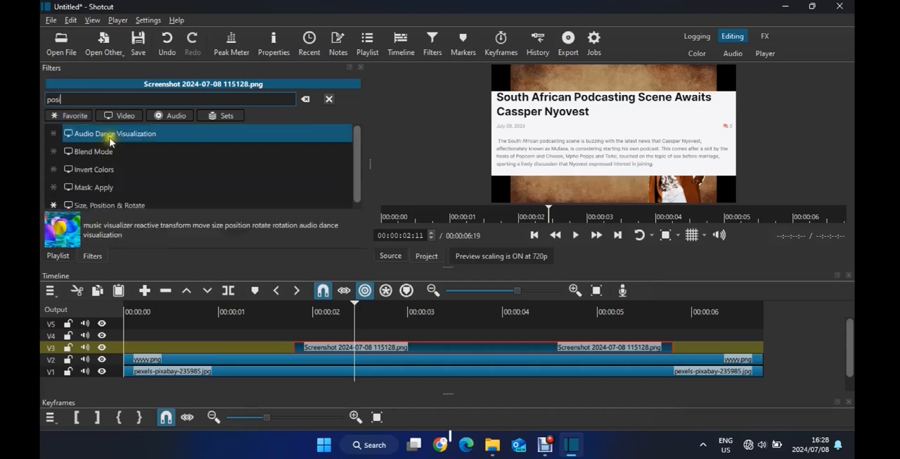
left_click(131, 202)
left_click(134, 203)
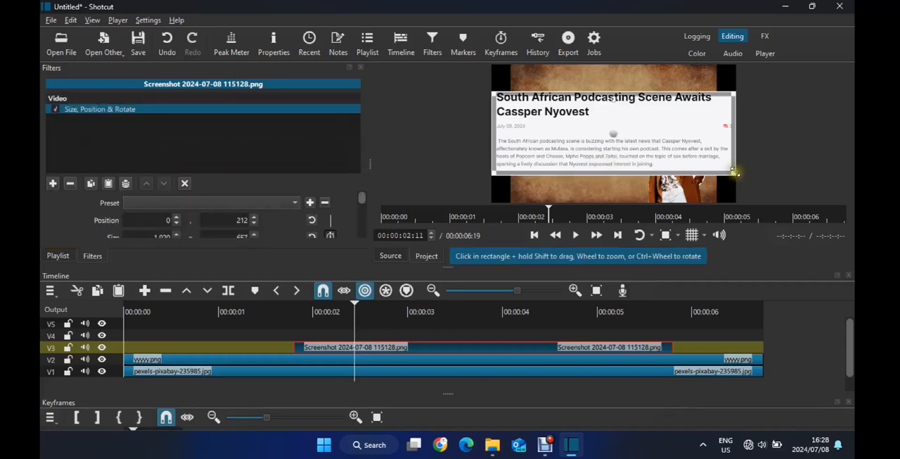
Shrink the article screenshot to about 1141 × 390 and position it at about 201, 128, above and beside the man
left_click_drag(734, 171, 656, 142)
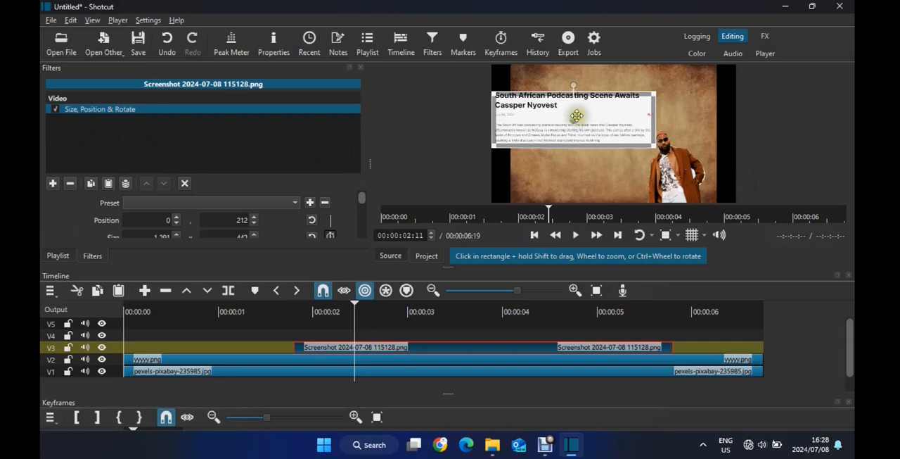
mouse_move(583, 115)
left_mouse_down()
mouse_move(607, 100)
mouse_move(598, 108)
left_mouse_up()
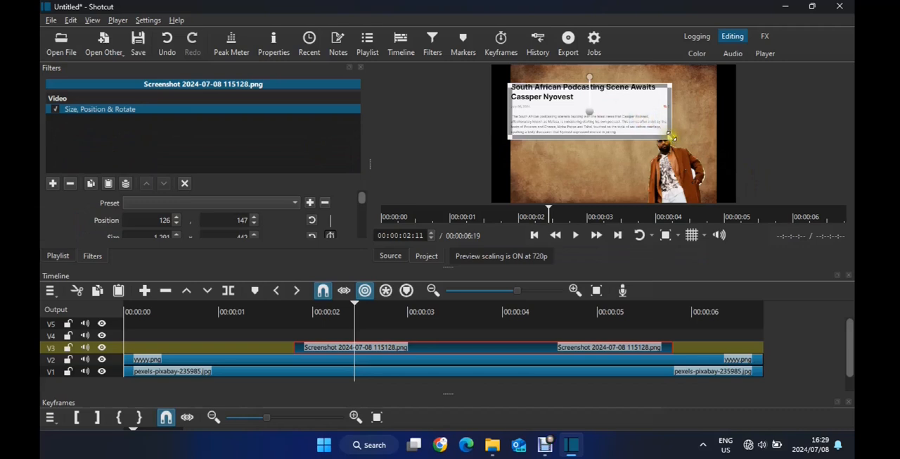
mouse_move(673, 138)
left_mouse_down()
mouse_move(687, 150)
mouse_move(658, 134)
left_mouse_up()
left_click_drag(581, 110, 598, 105)
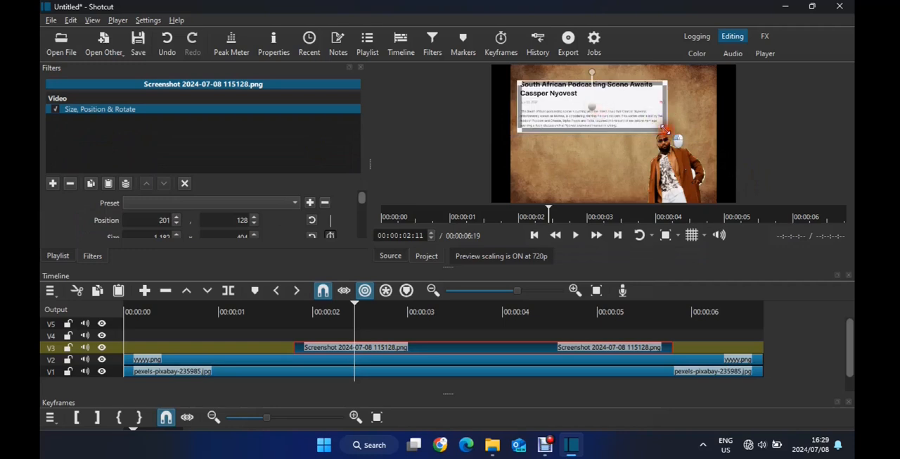
left_click_drag(664, 129, 655, 132)
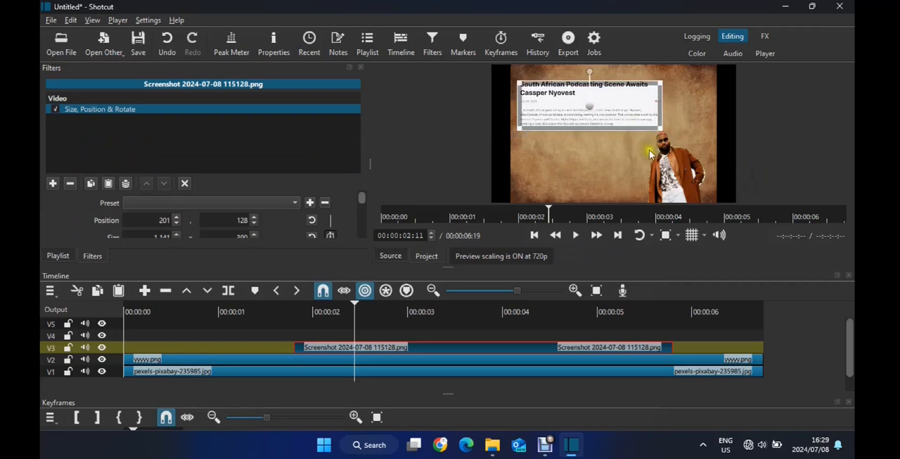
left_click(630, 149)
Move the article screenshot clip up to V4 and paste a copy of the V2 yyyyy.png clip onto V3 at the timeline start
left_click(368, 44)
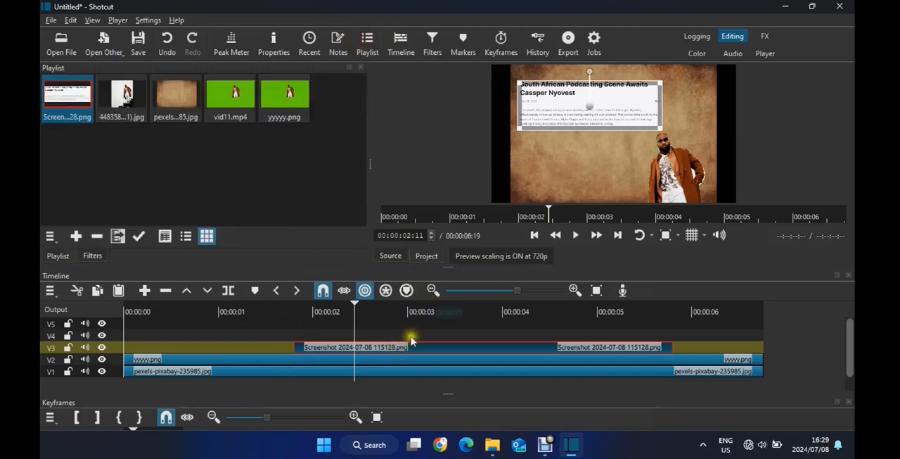
left_click_drag(411, 340, 412, 334)
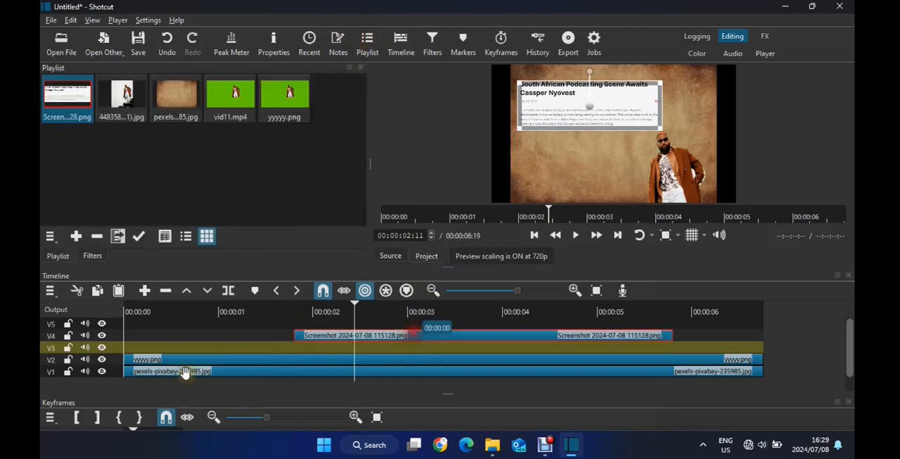
left_click(237, 359)
key("ctrl+c")
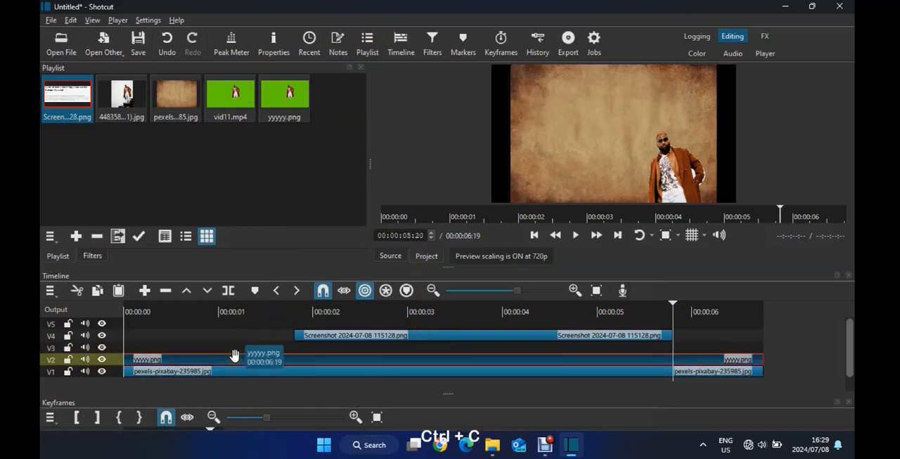
left_click(673, 303)
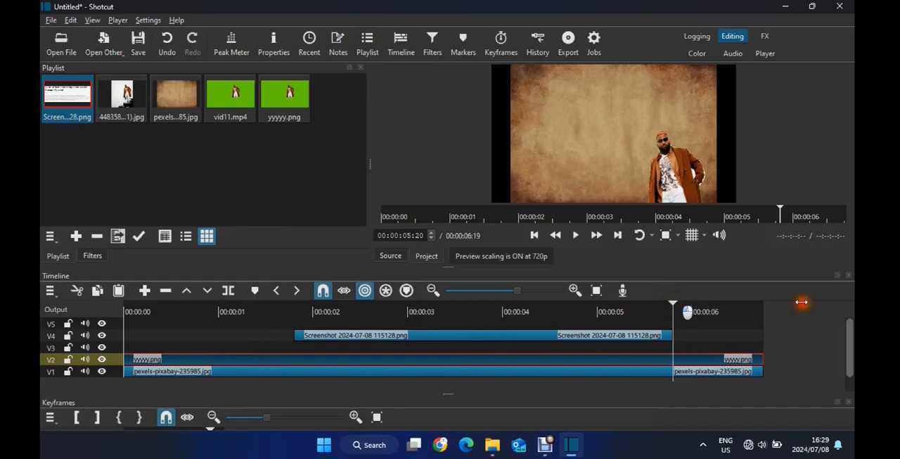
left_click_drag(802, 301, 804, 305)
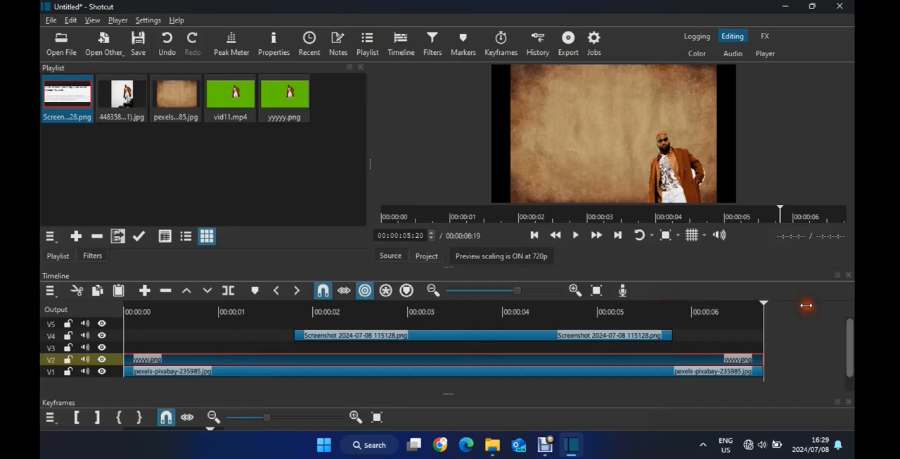
left_click(116, 349)
left_click(122, 311)
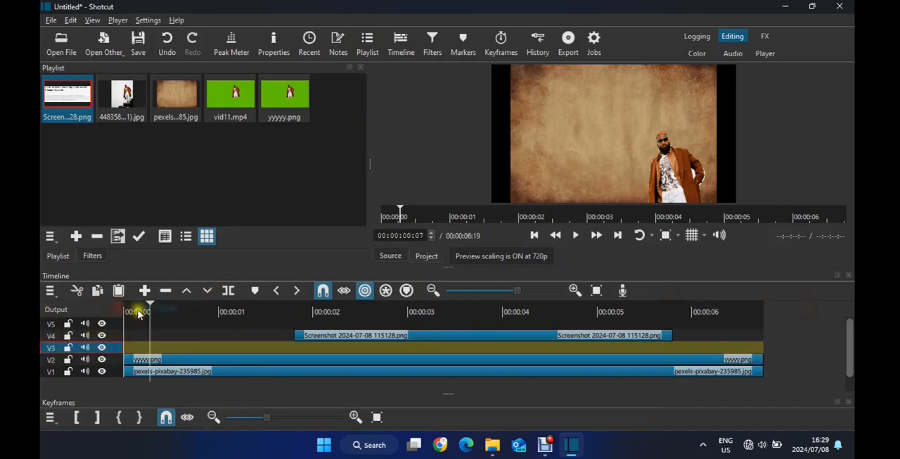
key("ctrl+v")
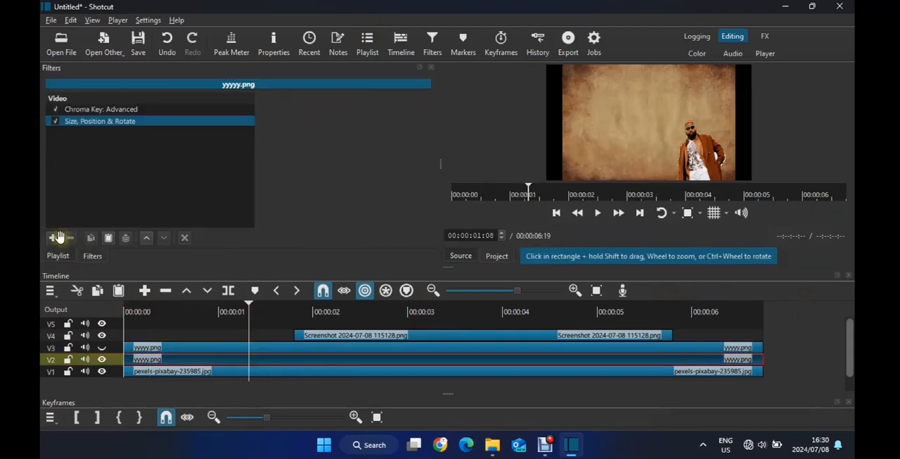
Tint the V2 yyyyy.png cutout bright red with a Color Grading filter, raising the highlights, and select its Size, Position & Rotate filter
left_click(52, 238)
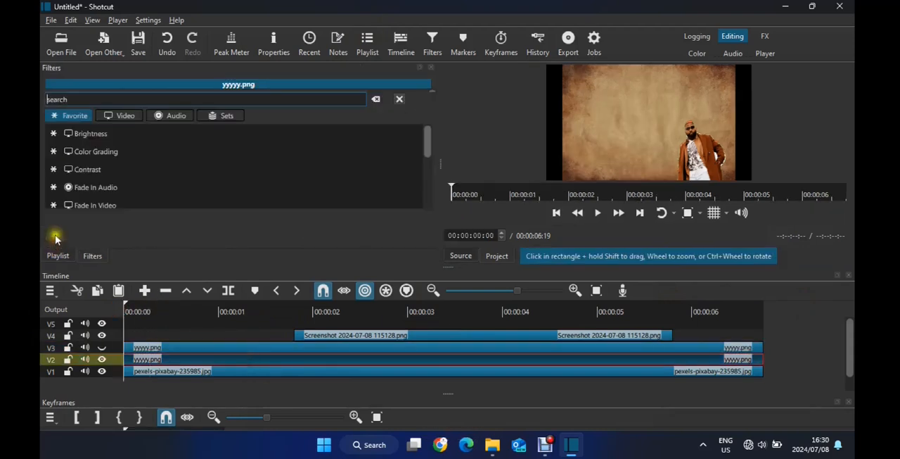
left_click(101, 147)
left_click(299, 137)
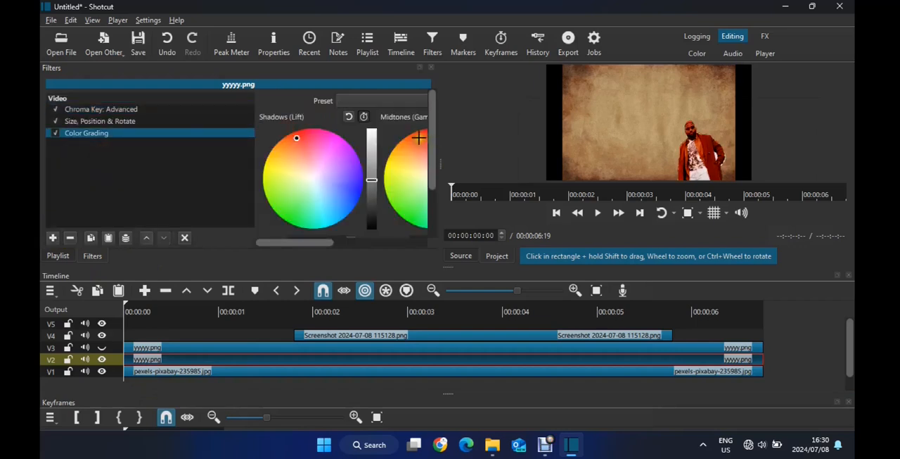
left_click_drag(331, 241, 392, 246)
left_click(384, 135)
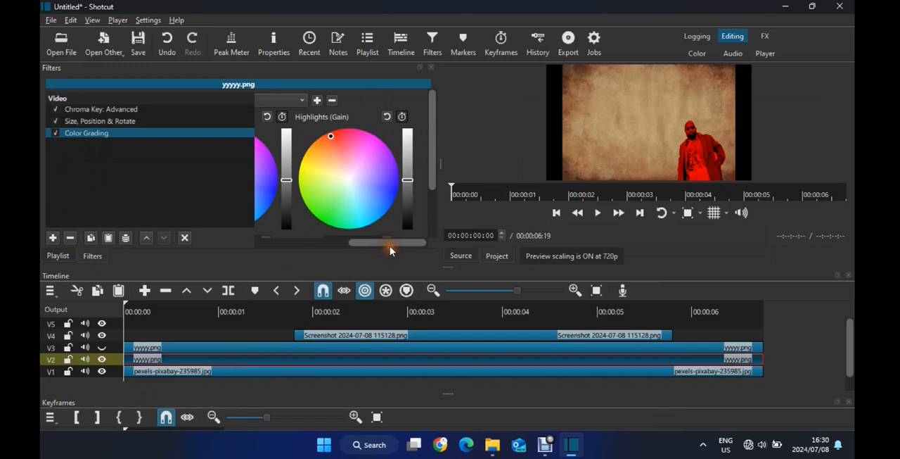
left_click(408, 153)
left_click_drag(409, 148, 409, 145)
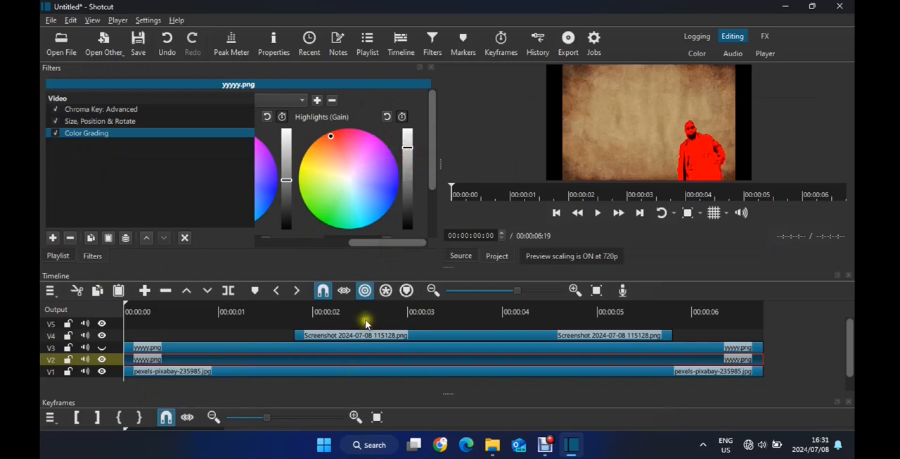
left_click(104, 122)
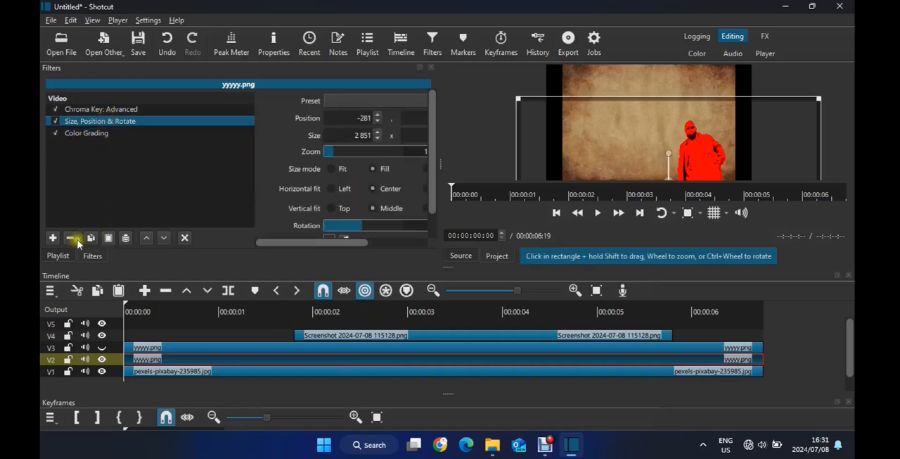
left_click(54, 239)
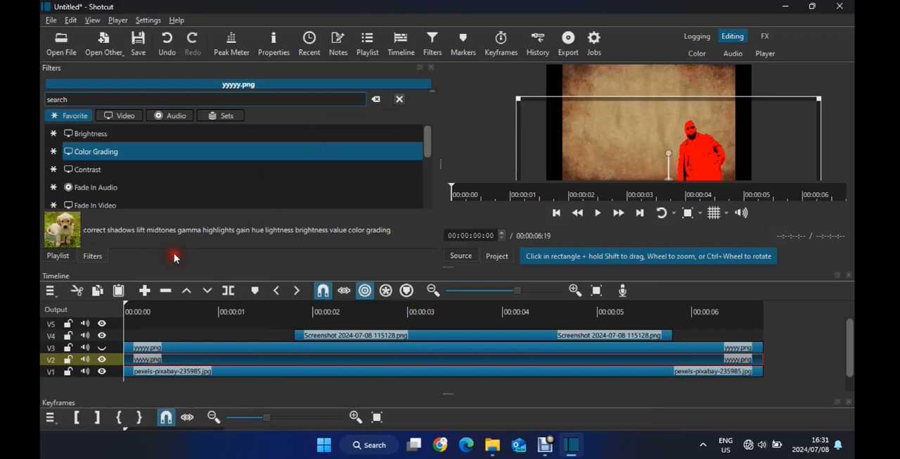
left_click(401, 99)
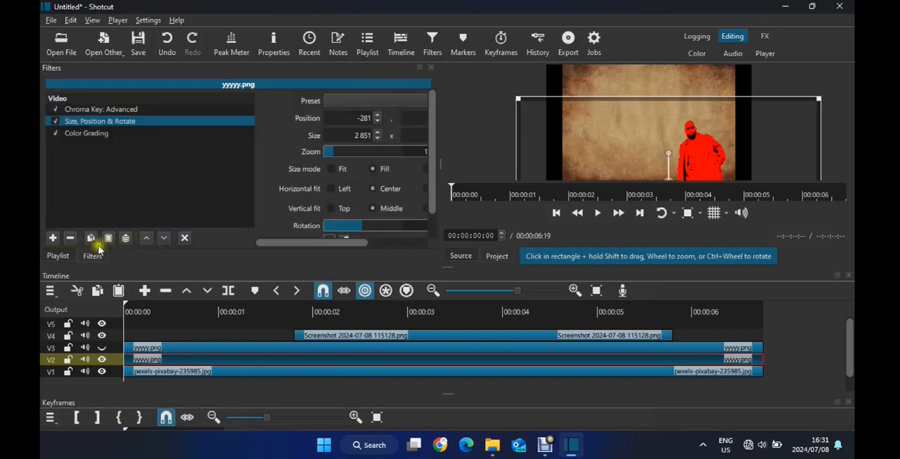
left_click(53, 238)
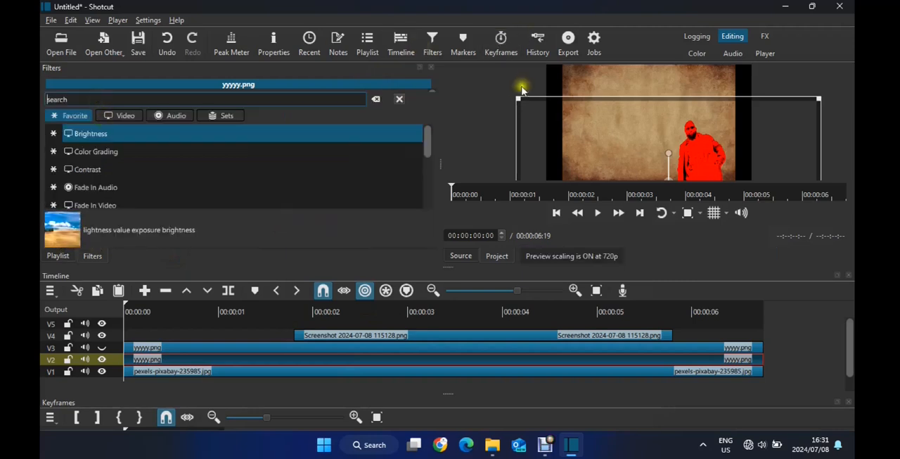
left_click(400, 100)
Enlarge the red V2 cutout to 3049 × 1715, unhide V3, and offset the red cutout behind the V3 copy at -429, 311
left_click_drag(516, 92, 509, 82)
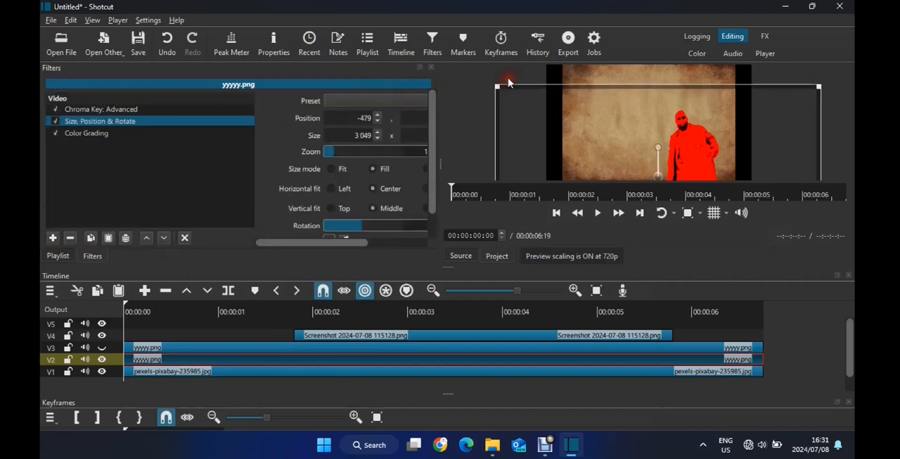
left_click(102, 347)
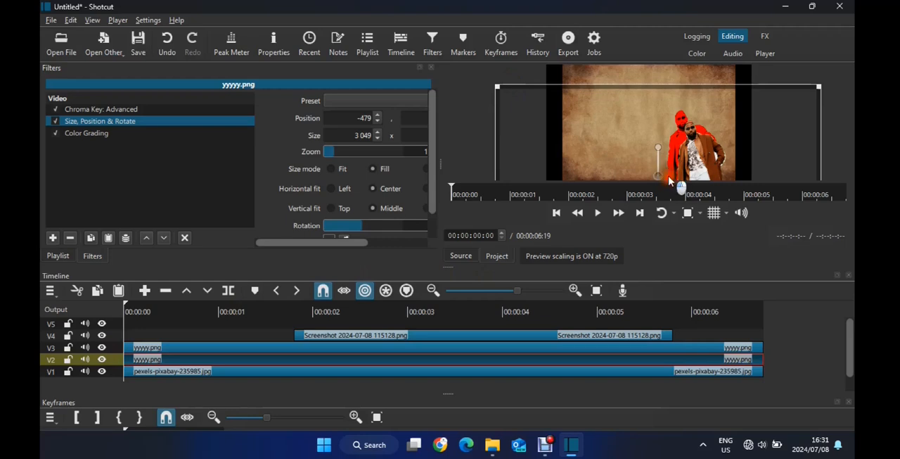
left_click_drag(673, 182, 668, 195)
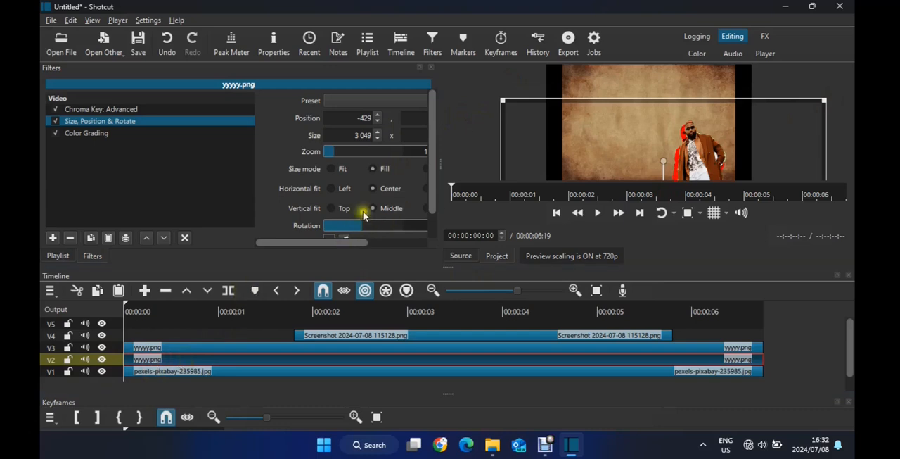
left_click_drag(355, 245, 415, 237)
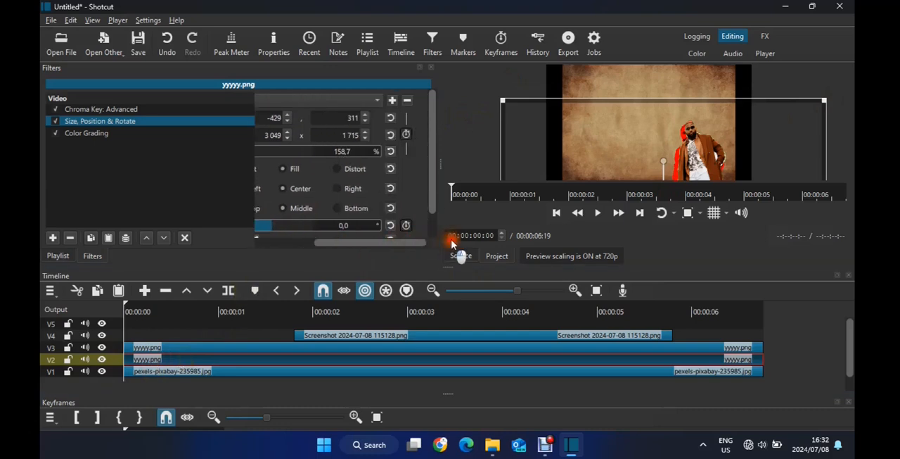
Delete the paper background clip from V1 and generate a bright green color clip
left_click(318, 345, "ctrl")
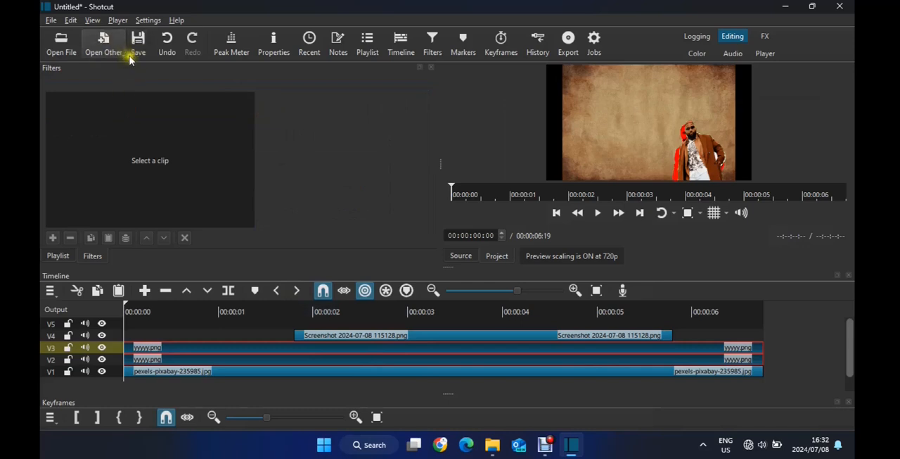
key("Delete")
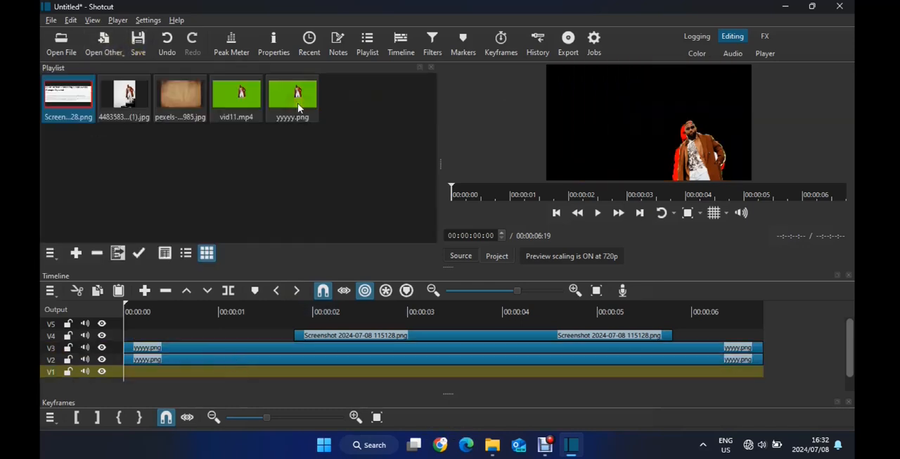
left_click(109, 41)
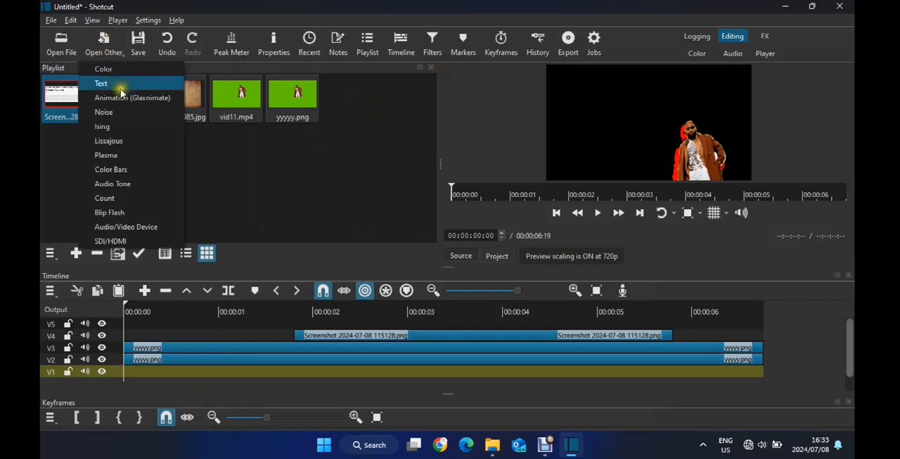
left_click(117, 81)
left_click(377, 203)
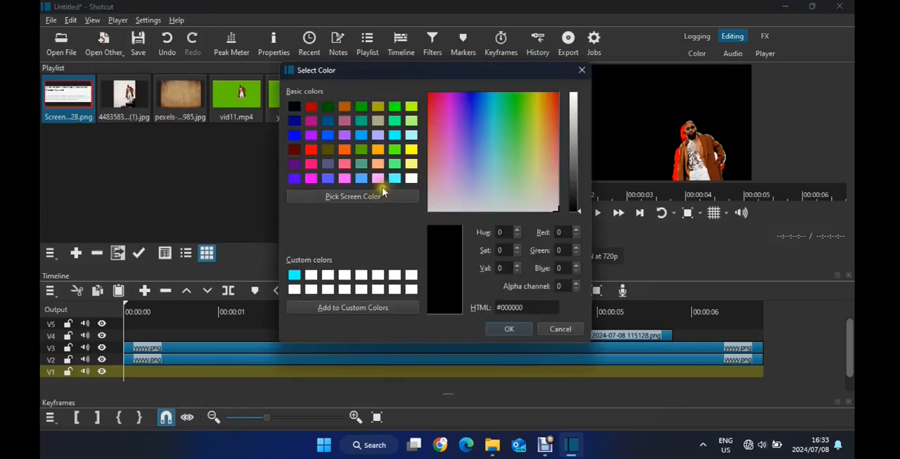
left_click(395, 108)
left_click(517, 330)
left_click(530, 292)
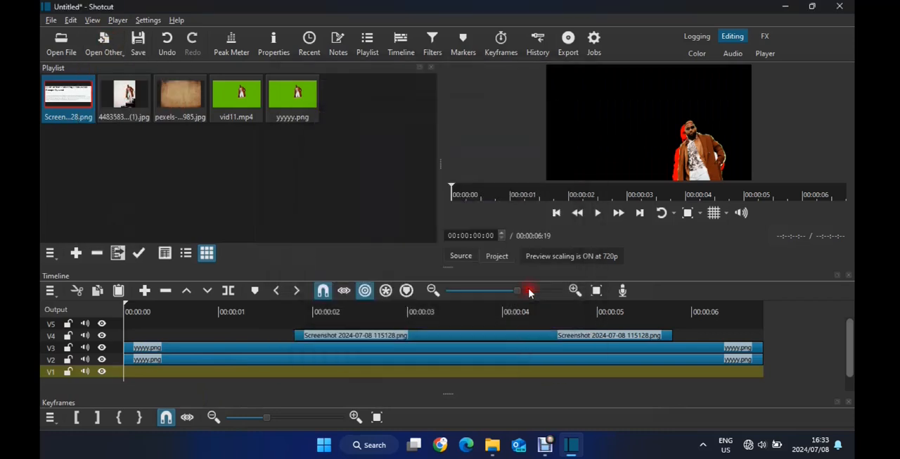
Set up a new animation clip with a bright green #55ff00 background
left_click(402, 279)
left_click(104, 42)
left_click(126, 94)
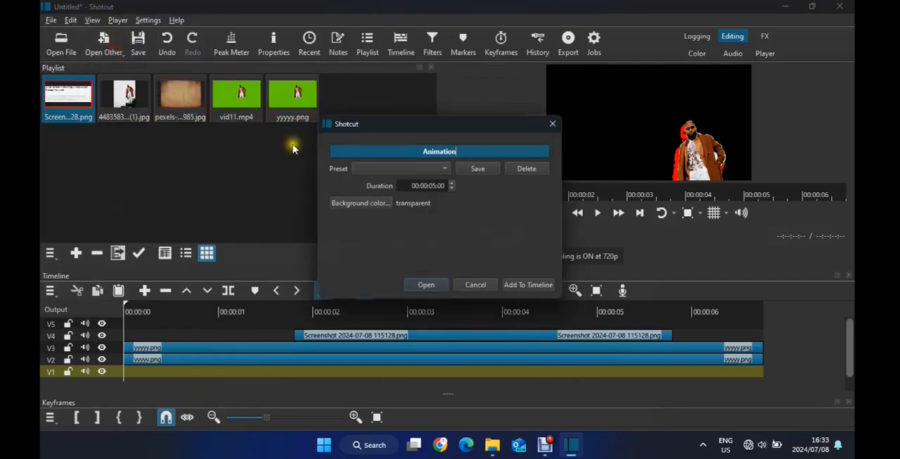
left_click(367, 201)
left_click(395, 149)
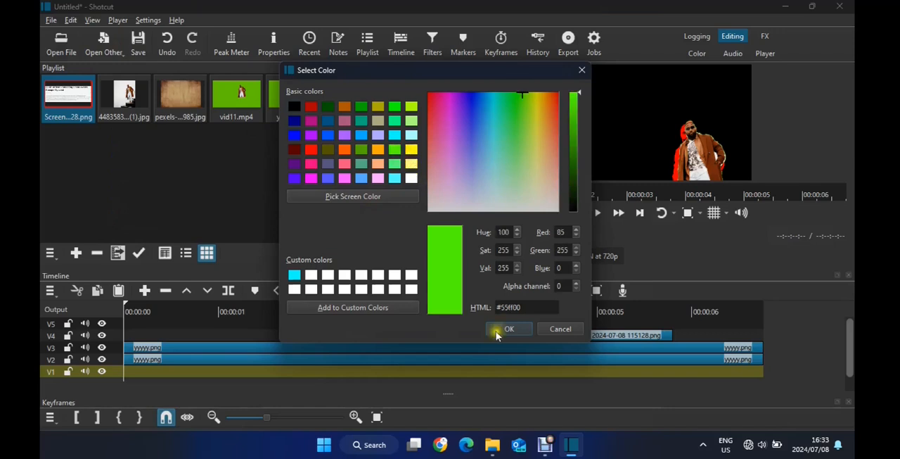
left_click(497, 335)
Add the green animation clip to V1, saving it over the existing Cass1.rawr file in Videos
left_click(524, 287)
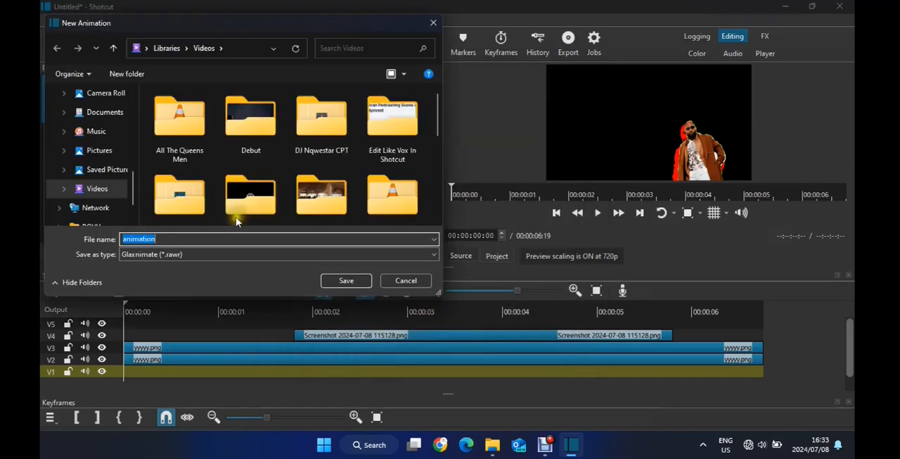
left_click_drag(438, 113, 440, 217)
left_click(251, 182)
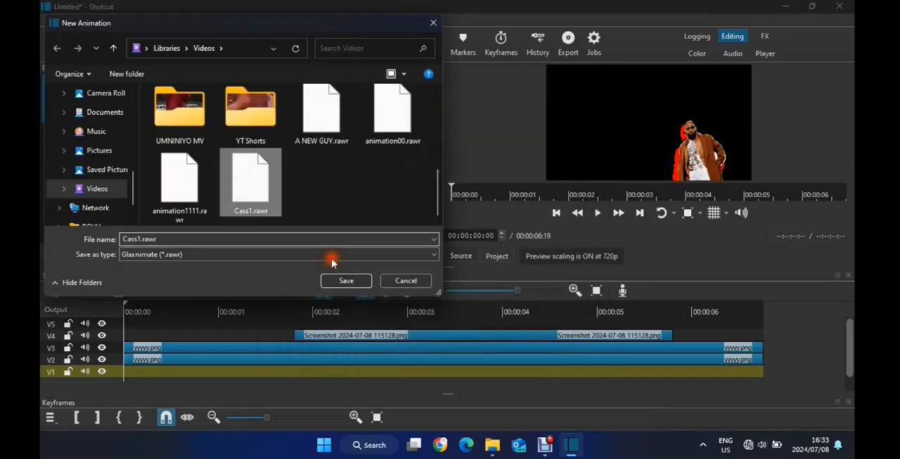
left_click(348, 280)
left_click(482, 220)
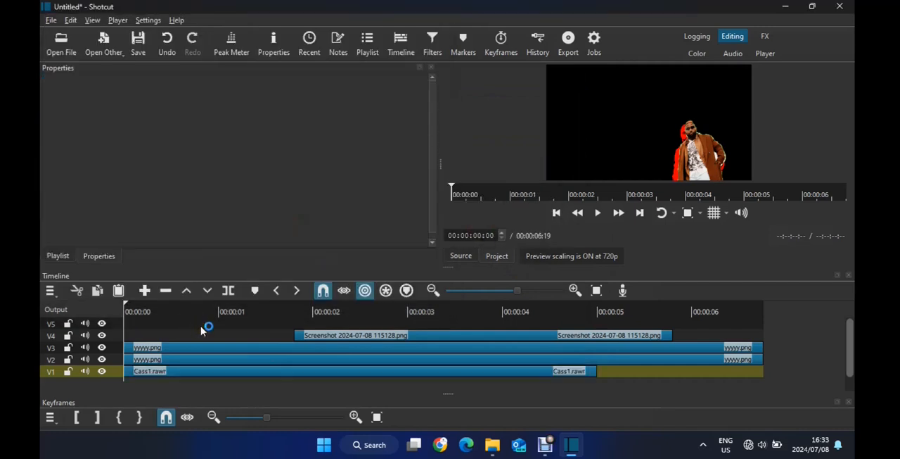
Export the current green-backed frame as a PNG named opo in the Videos folder
left_click(52, 21)
mouse_move(117, 149)
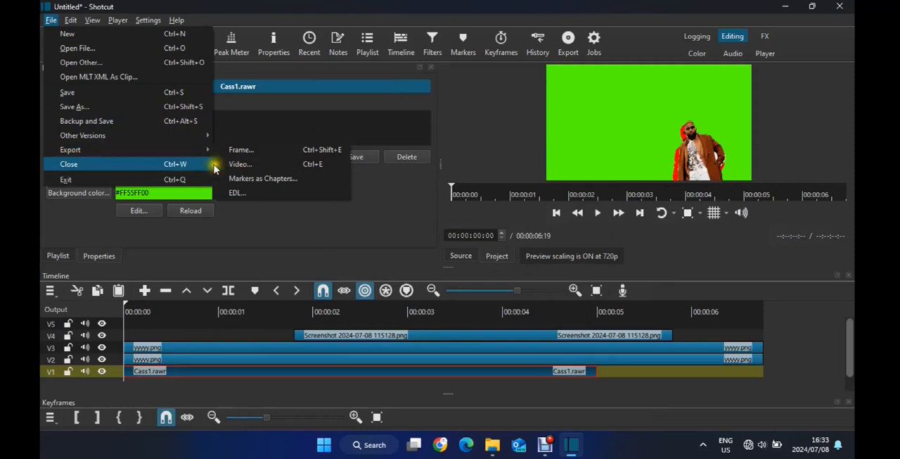
left_click(251, 154)
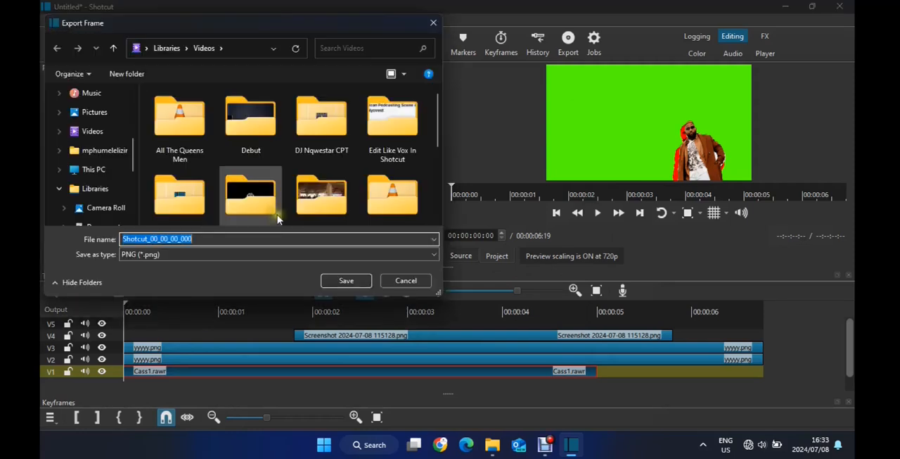
type("opo")
left_click(359, 285)
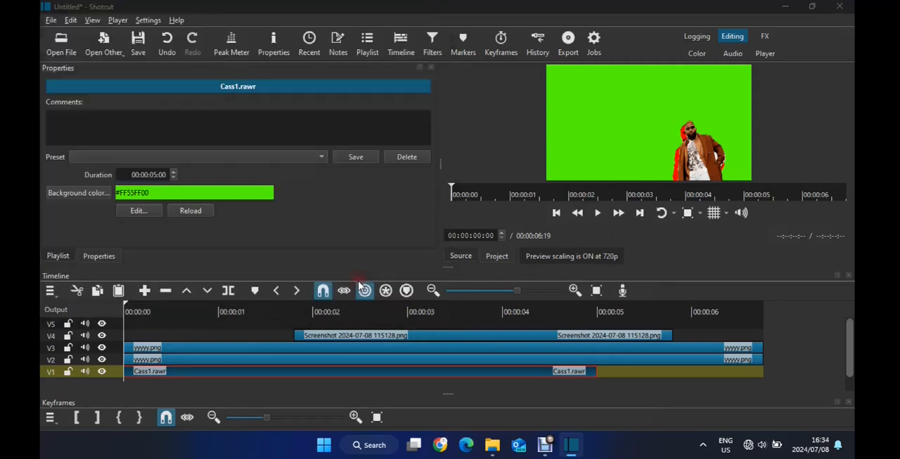
Delete the green animation clip and both yyyyy.png cutout clips from tracks V1, V2 and V3
left_click(431, 67)
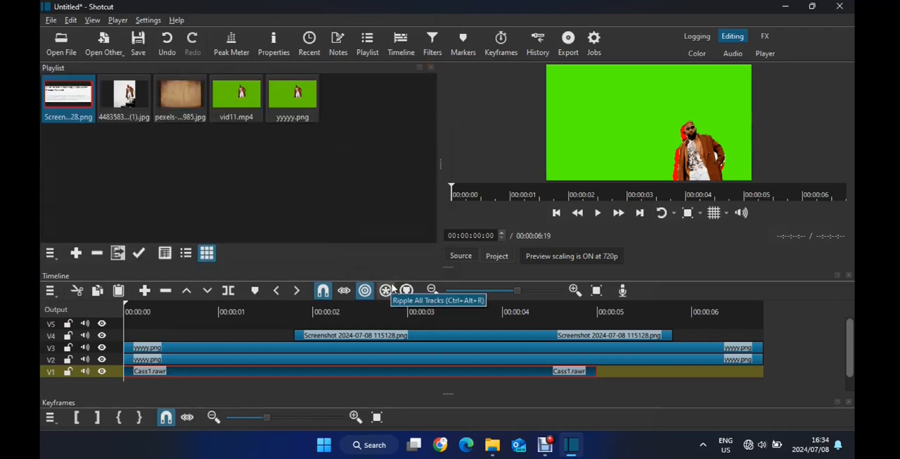
left_click(322, 358, "ctrl")
left_click(288, 349, "ctrl")
key("Delete")
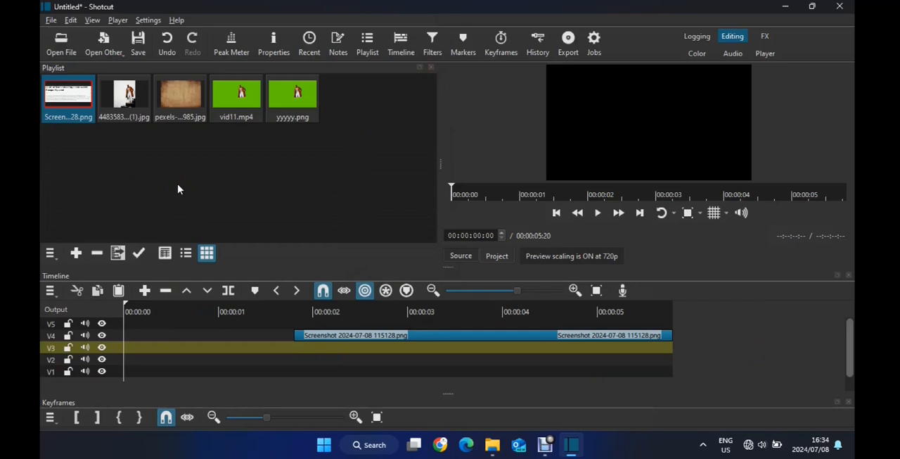
Place vid11.mp4 on V1 and move it to the timeline start
left_click_drag(237, 92, 163, 375)
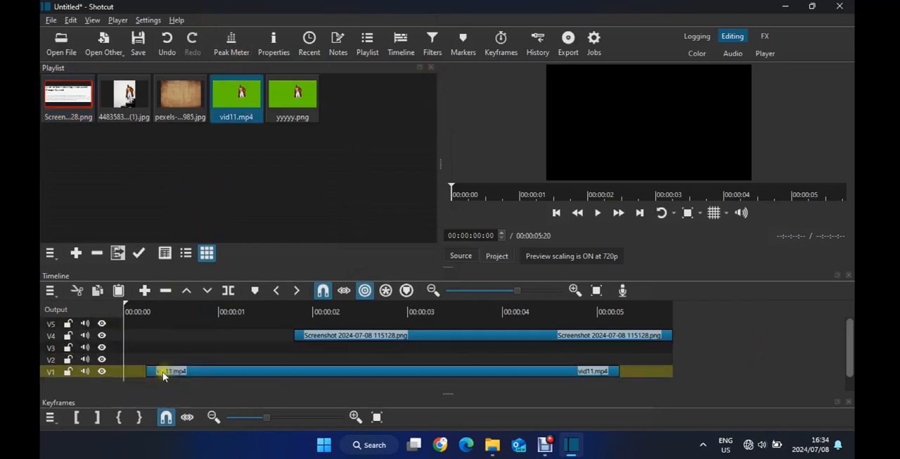
left_click(197, 370)
left_click_drag(157, 374, 135, 373)
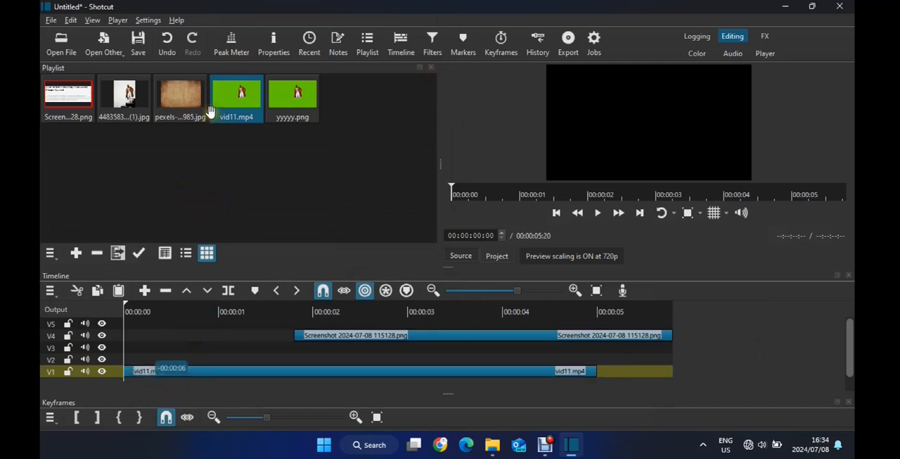
Replace vid11.mp4 on V1 with the pexels paper background image, placed at the timeline start
left_click_drag(186, 103, 200, 368)
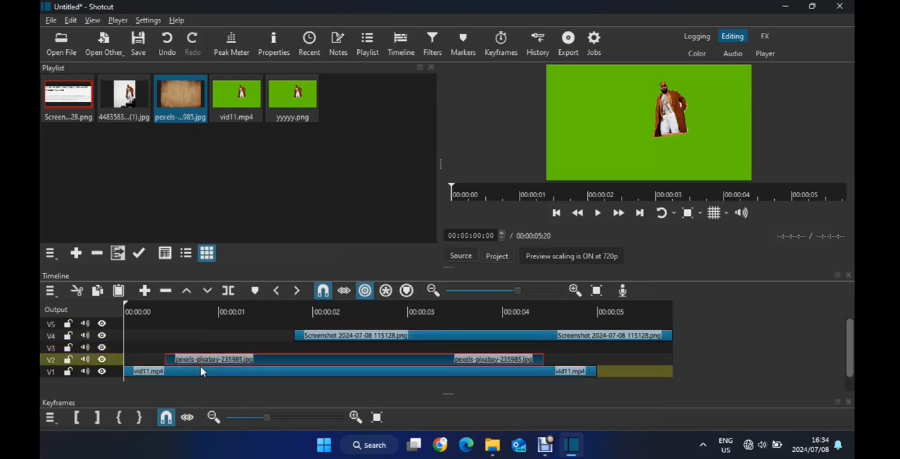
key("Delete")
left_click(218, 363)
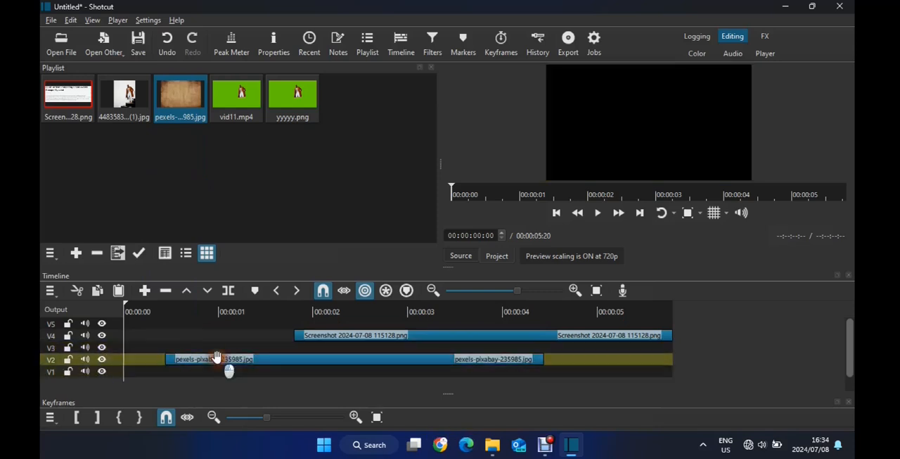
left_click(215, 360)
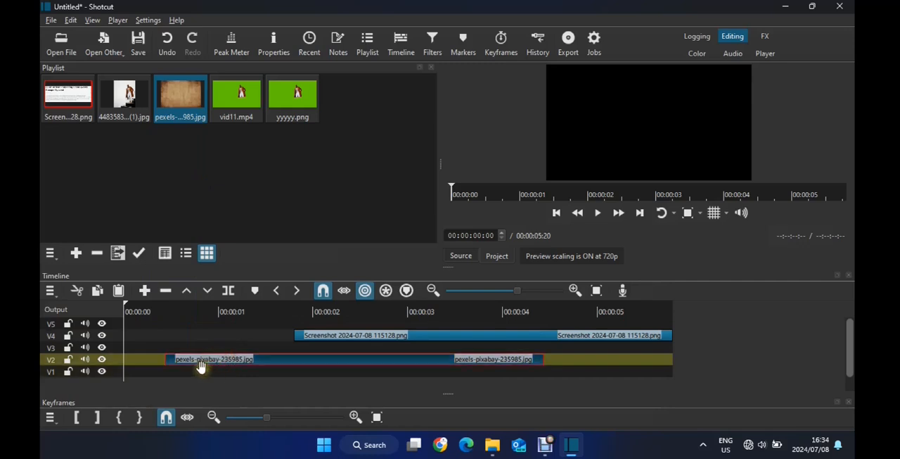
left_click_drag(182, 370, 141, 371)
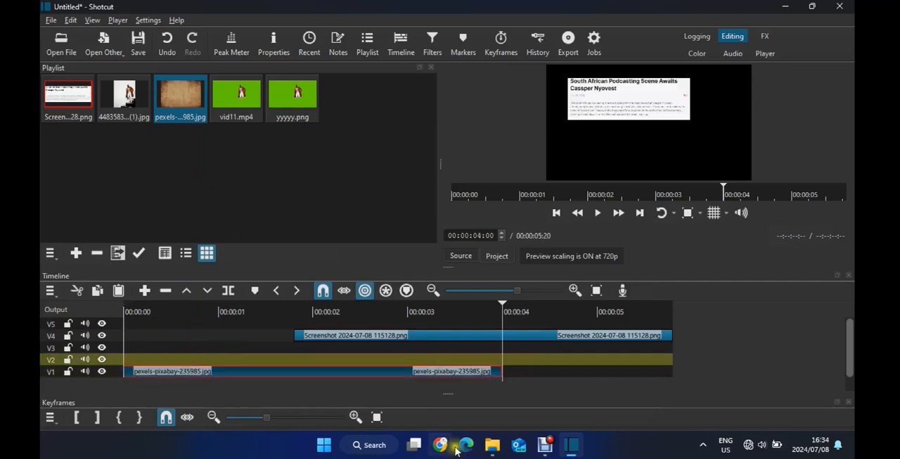
Import opo.png from the Videos folder into the playlist and place it on V2
left_click(492, 450)
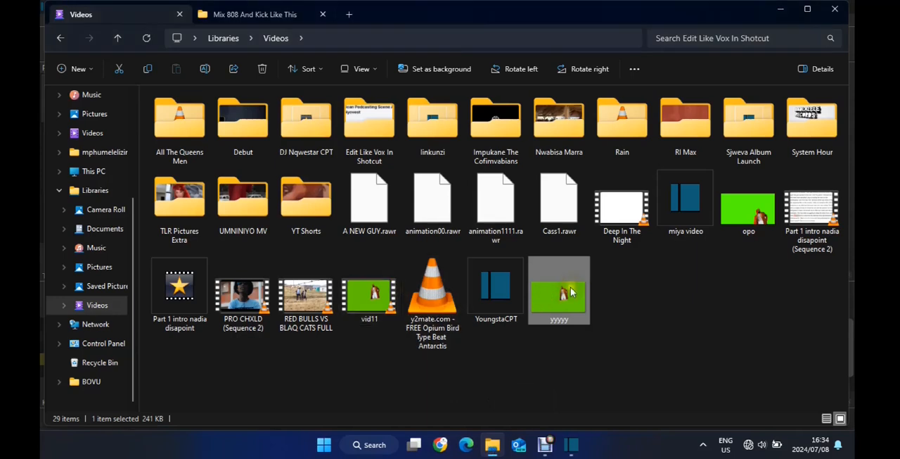
left_click_drag(739, 216, 207, 173)
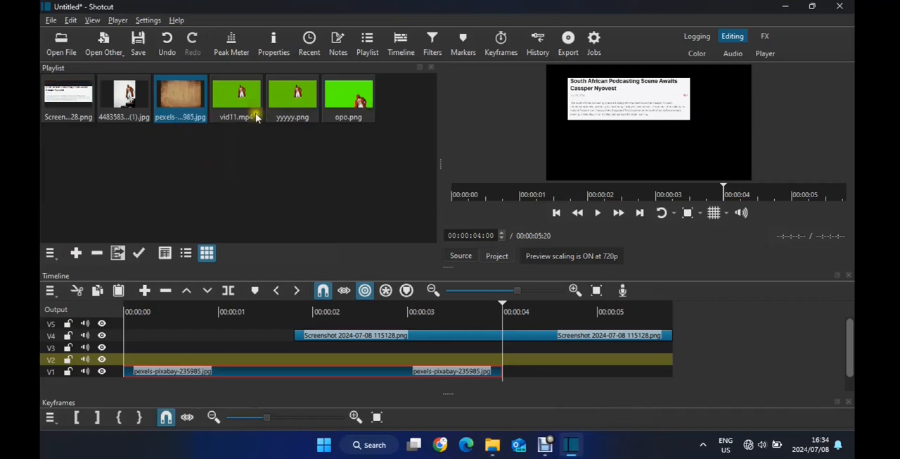
left_click_drag(348, 99, 237, 359)
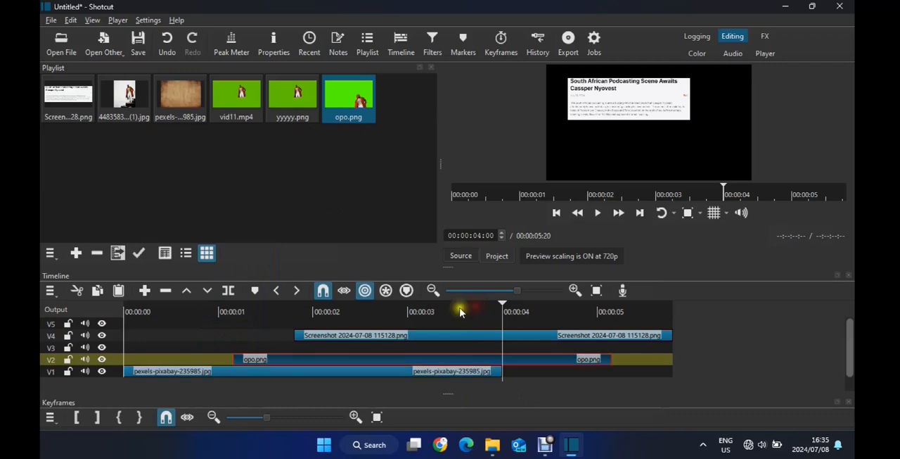
Move the opo.png clip to the timeline start on V2, above the paper background, undoing the accidental drop onto V1
left_click(451, 310)
left_click(498, 371)
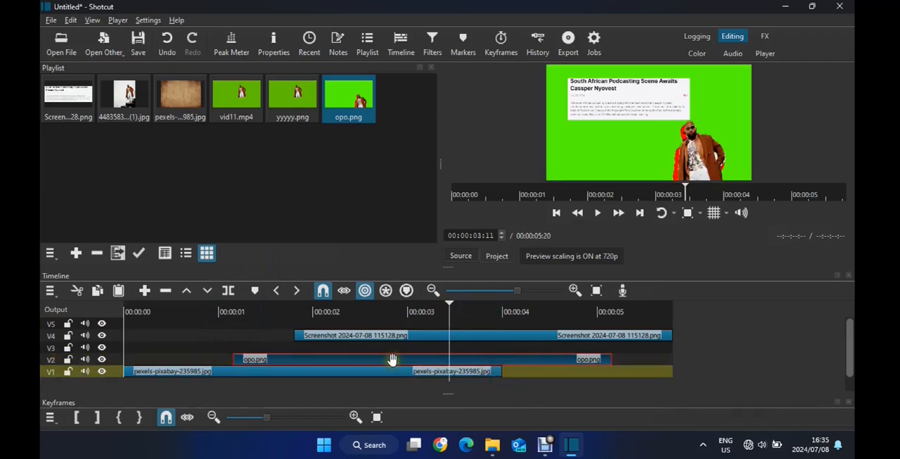
left_click(320, 361)
left_click_drag(316, 360, 268, 358)
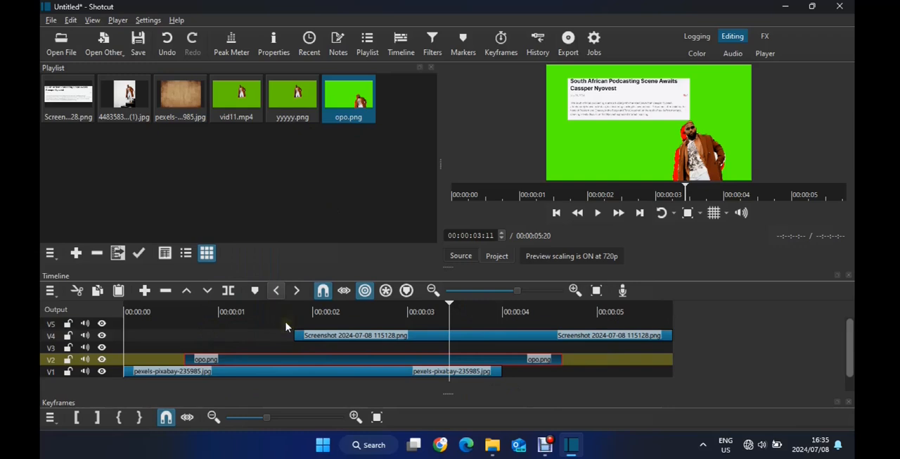
left_click_drag(330, 351, 364, 379)
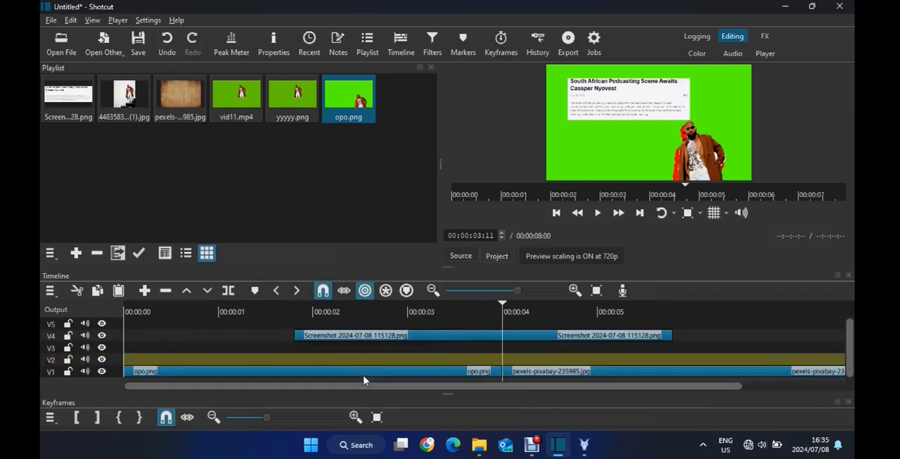
key("ctrl+z")
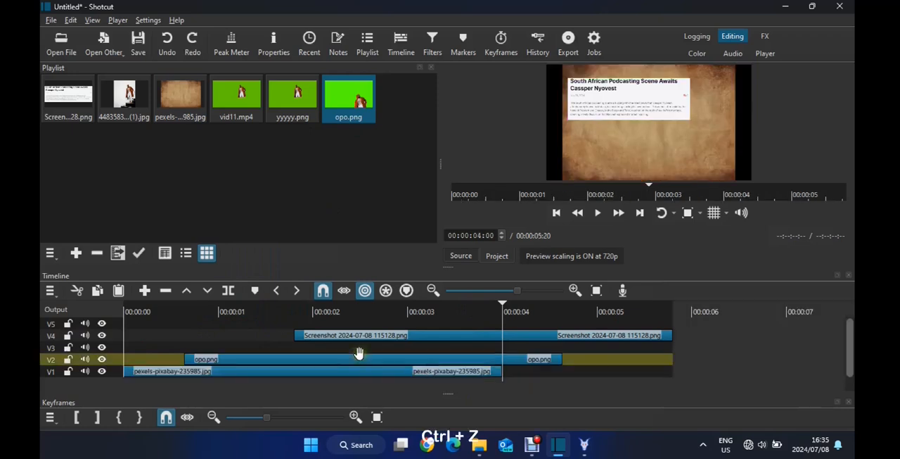
left_click(360, 359)
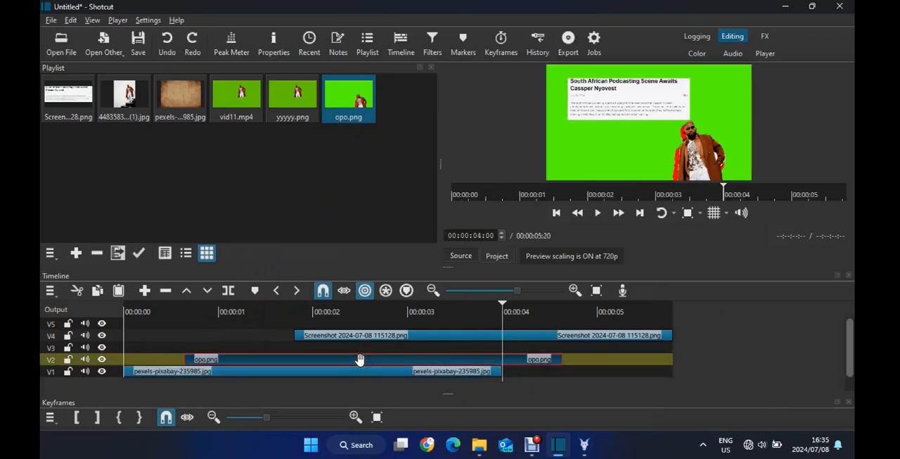
left_click_drag(386, 360, 326, 356)
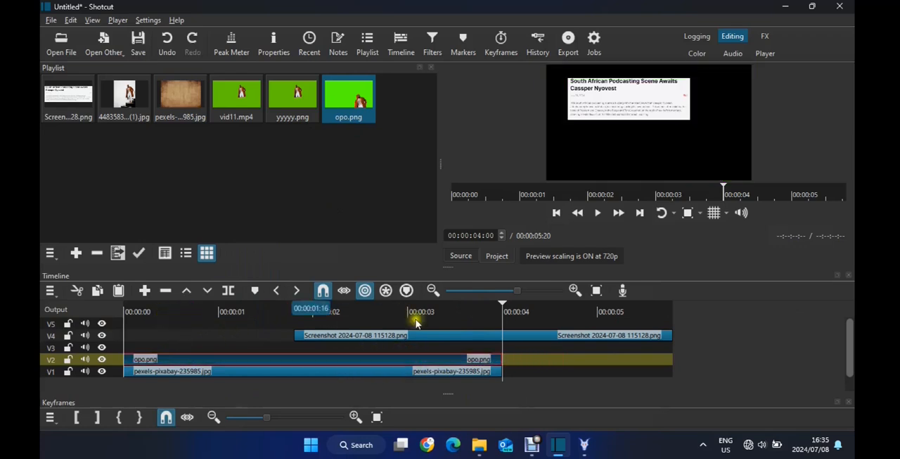
Add a Chroma Key: Simple filter to the opo.png clip to key out its green backing
left_click(274, 306)
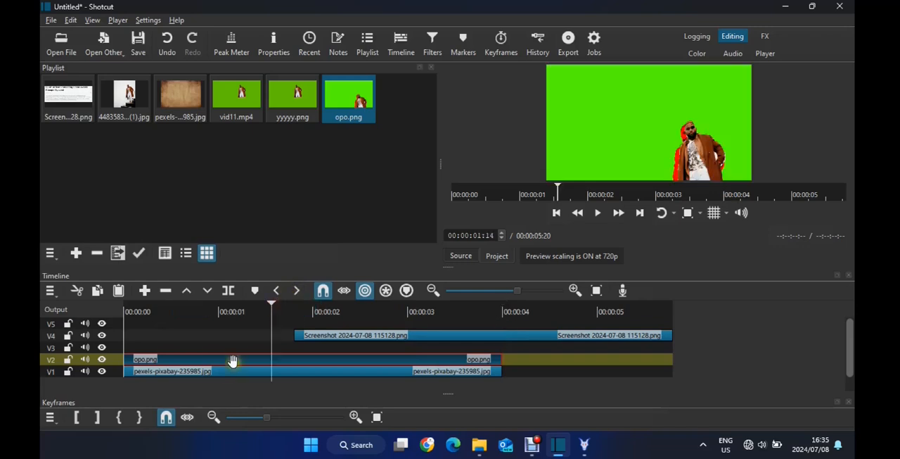
left_click(431, 47)
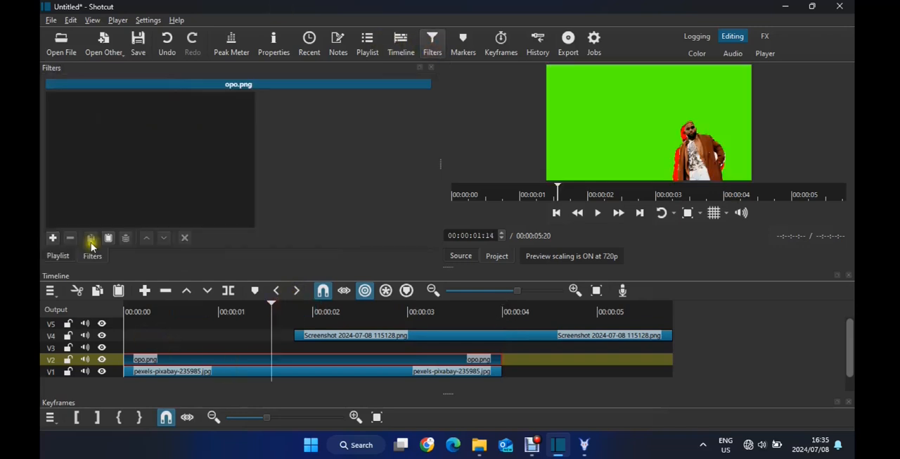
left_click(53, 239)
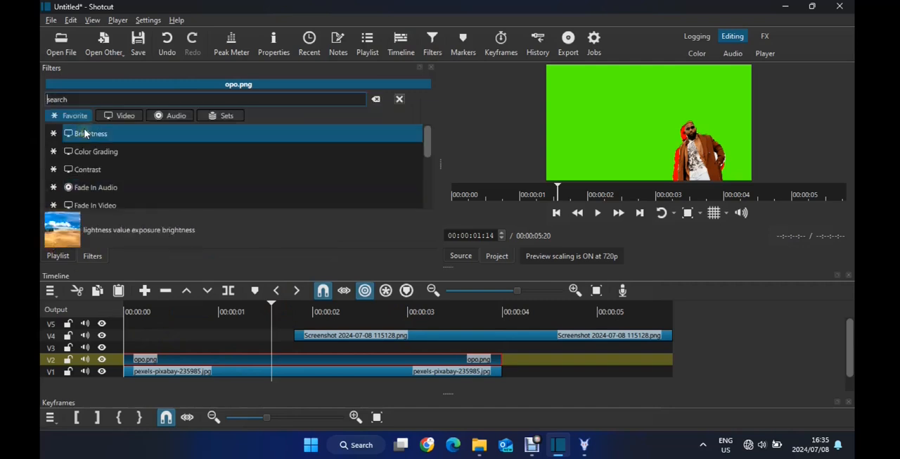
type("gr")
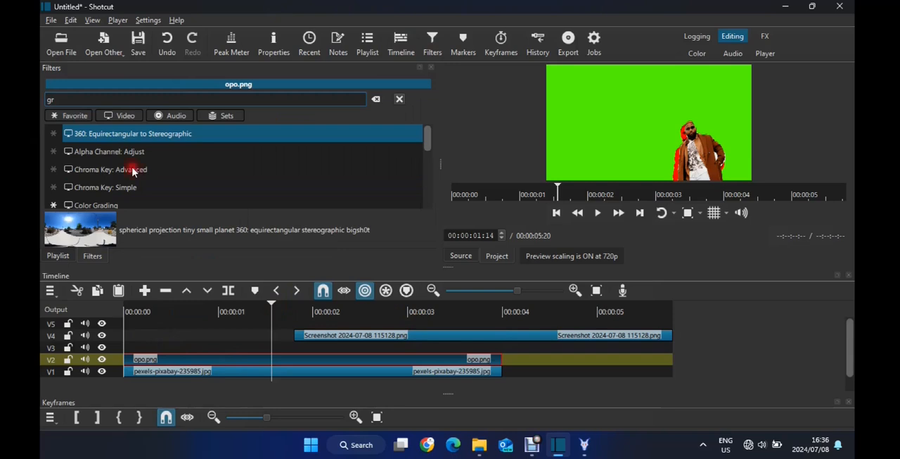
type("een")
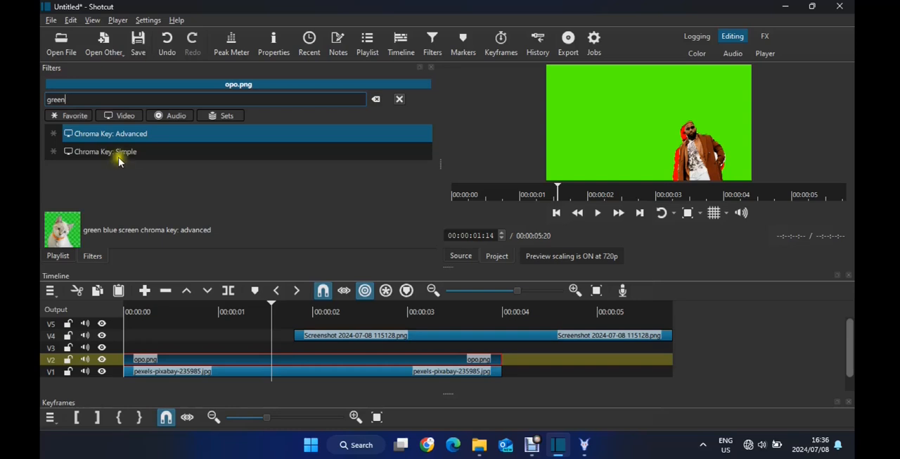
left_click(143, 138)
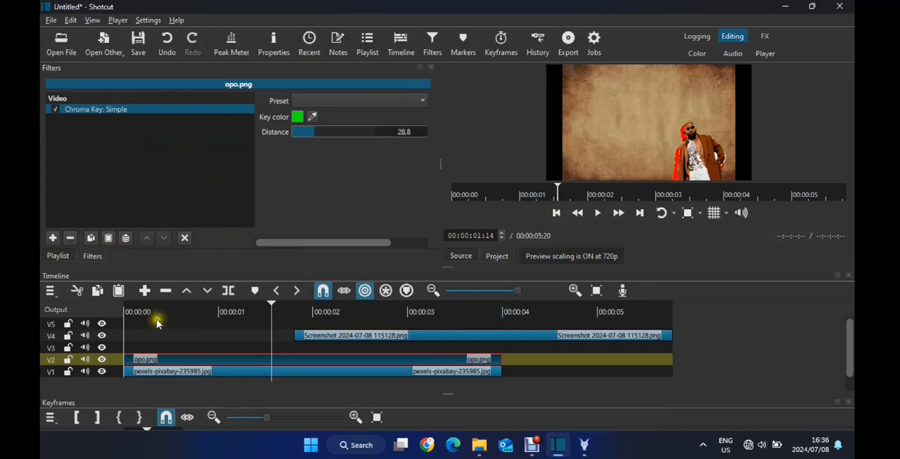
Add a Size, Position & Rotate filter to the opo.png clip with the playhead at the timeline start
left_click_drag(157, 309, 124, 310)
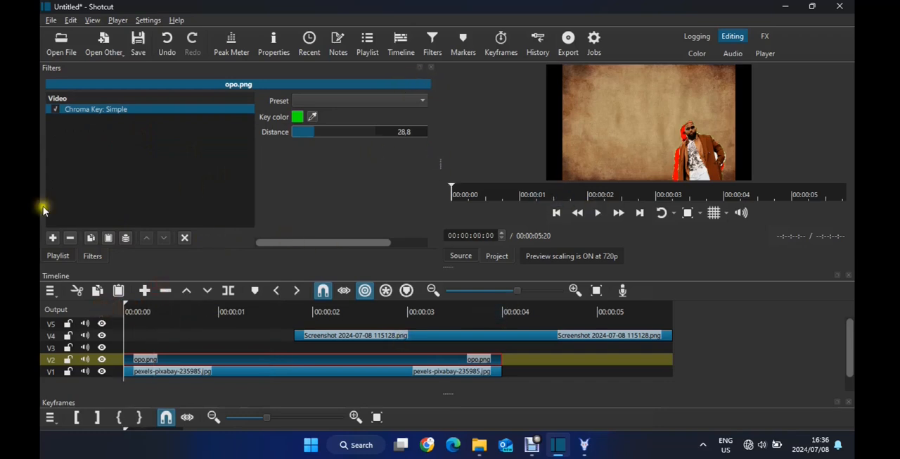
left_click(53, 237)
left_click(93, 99)
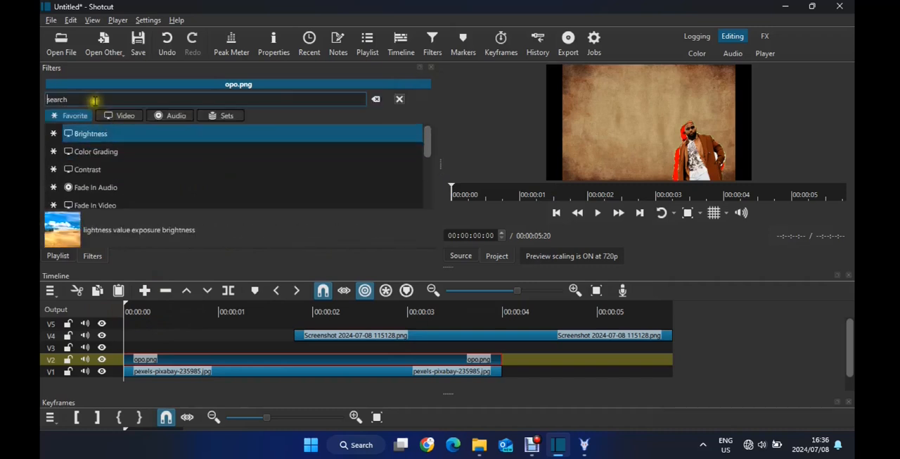
type("po")
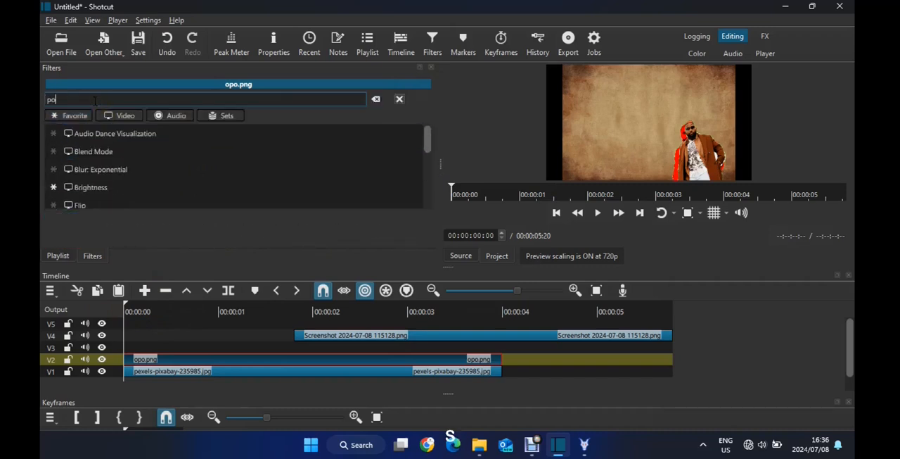
type("si")
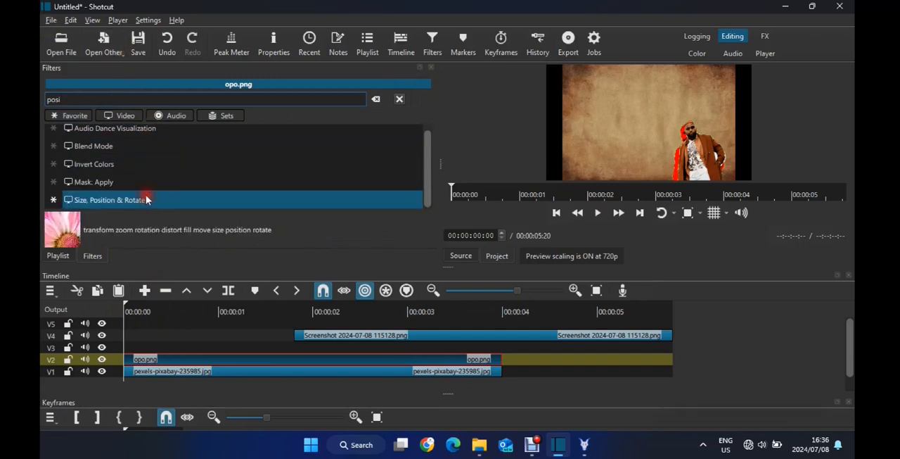
key("Return")
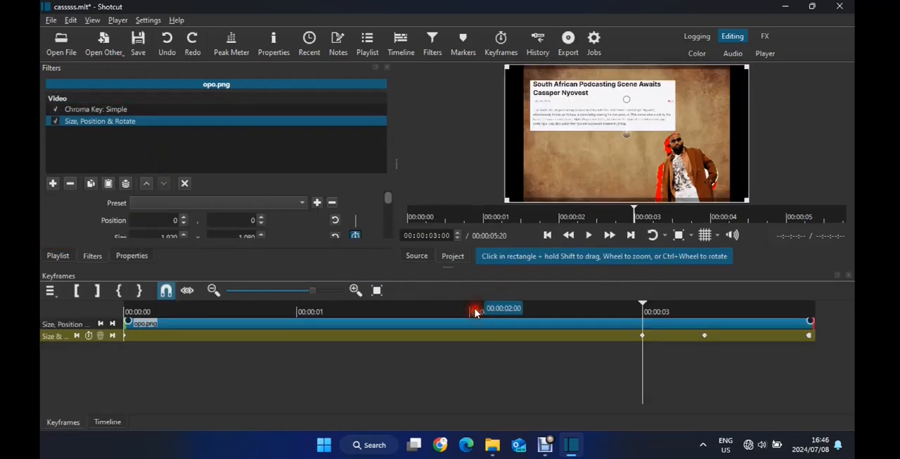
Move the opo.png size and position keyframe at three seconds to 00:00:02:00 and make it Linear from the previous keyframe
left_click(475, 311)
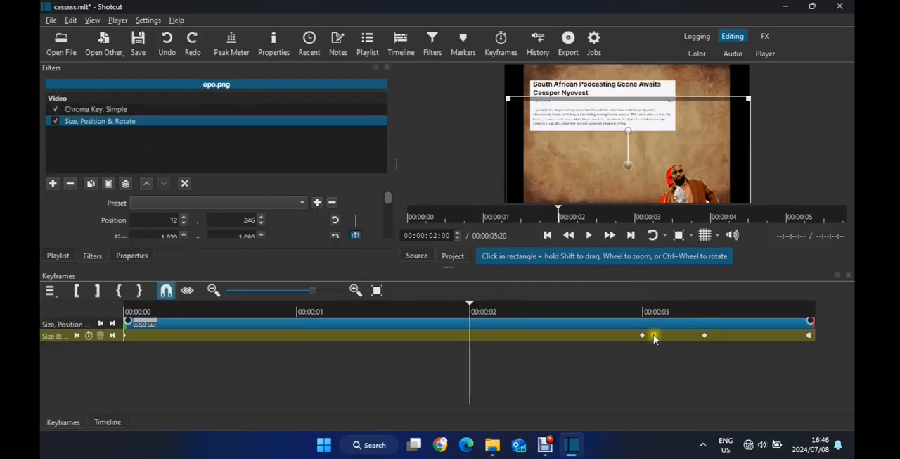
left_click_drag(645, 340, 471, 341)
right_click(471, 341)
mouse_move(490, 344)
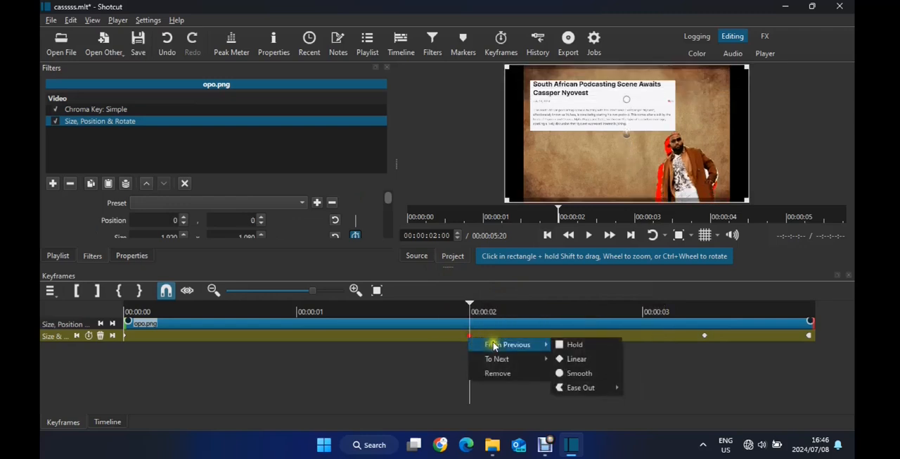
left_click(587, 358)
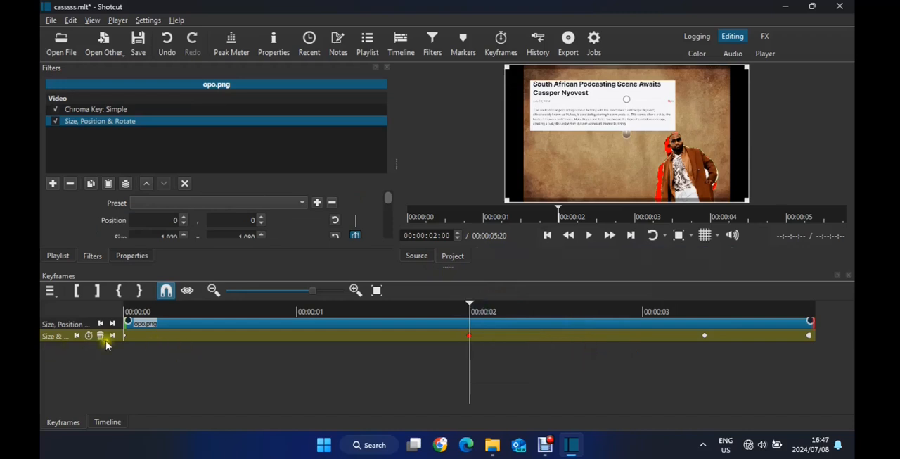
Enlarge the keyframe tracks and play the cutout's slide-in animation from the beginning
key("ctrl+equal")
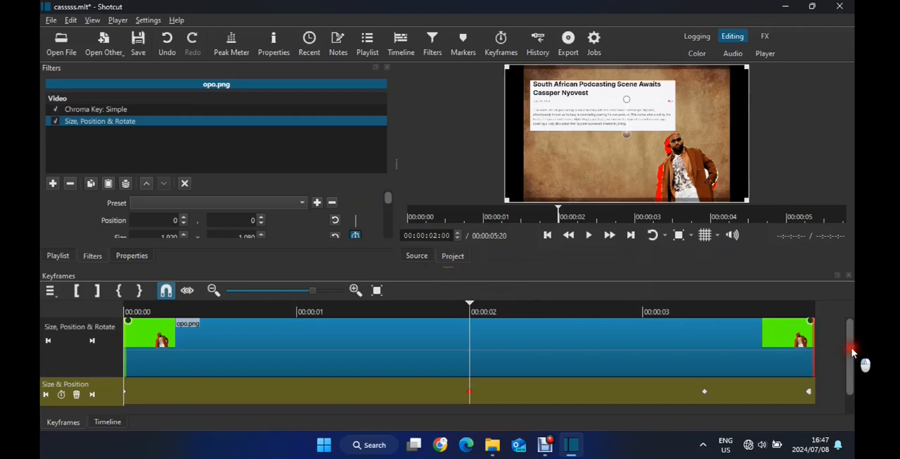
left_click_drag(853, 351, 849, 367)
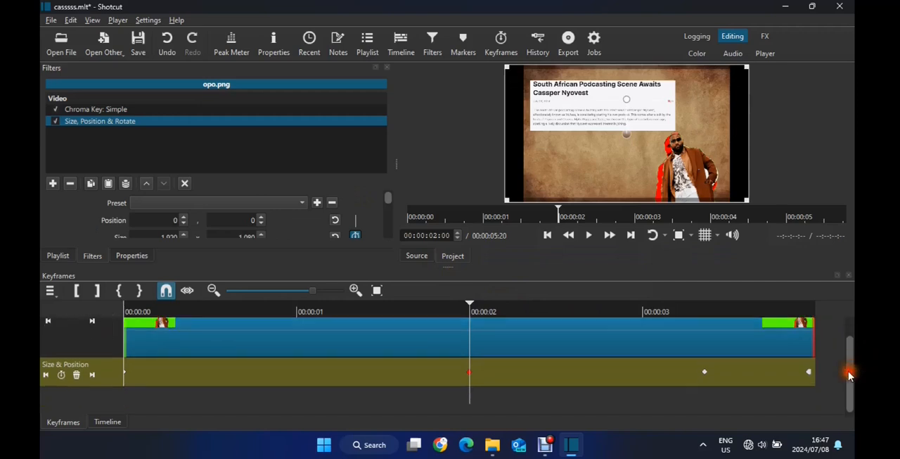
left_click(143, 312)
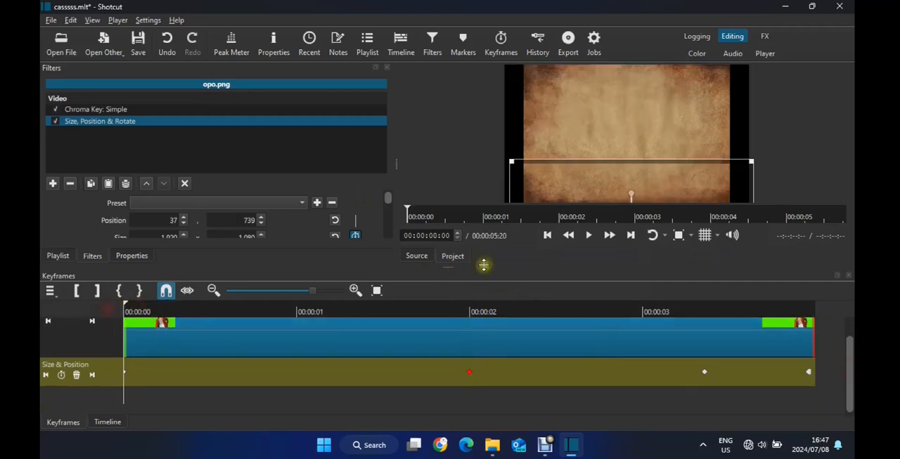
left_click(589, 238)
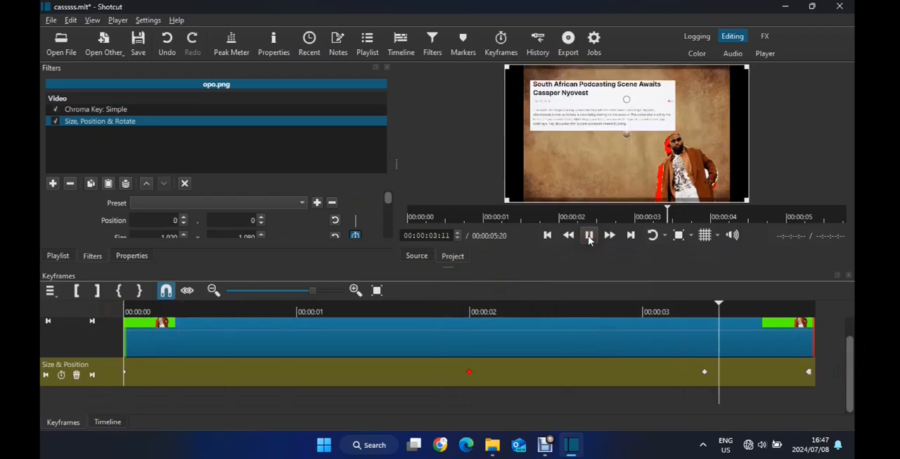
key("space")
Shift the article screenshot clip on V4 so that it starts just after the two-second mark
left_click(117, 421)
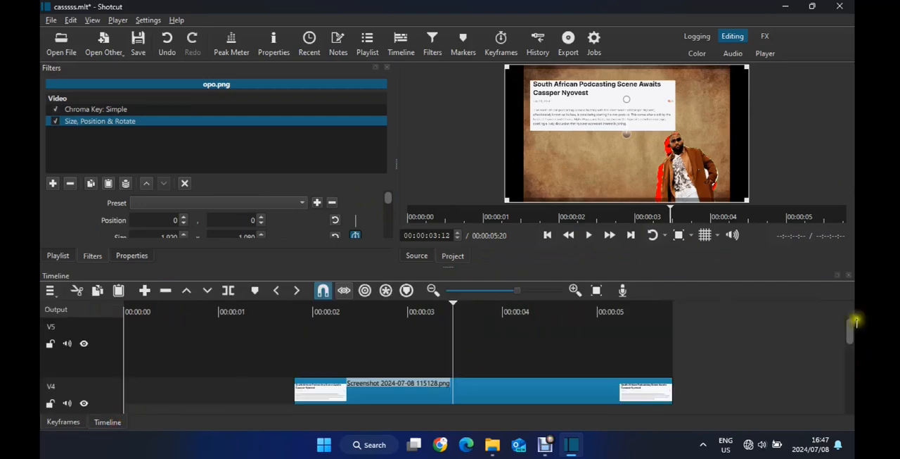
left_click_drag(852, 336, 860, 363)
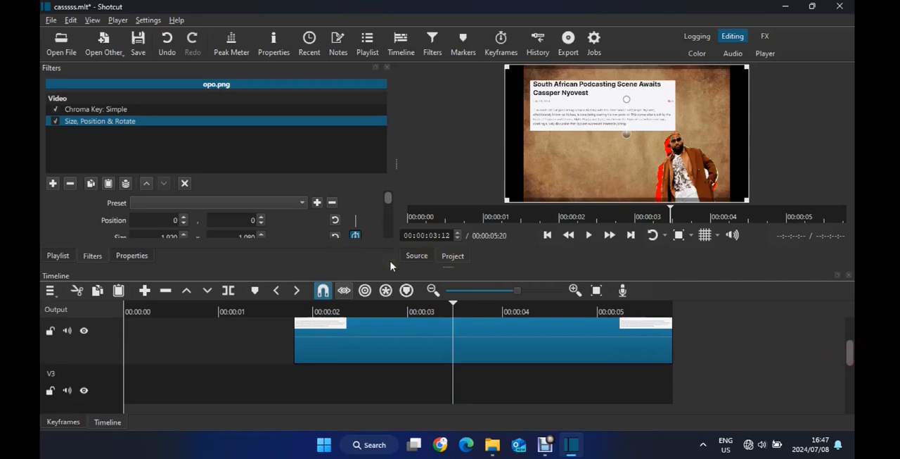
left_click(381, 365)
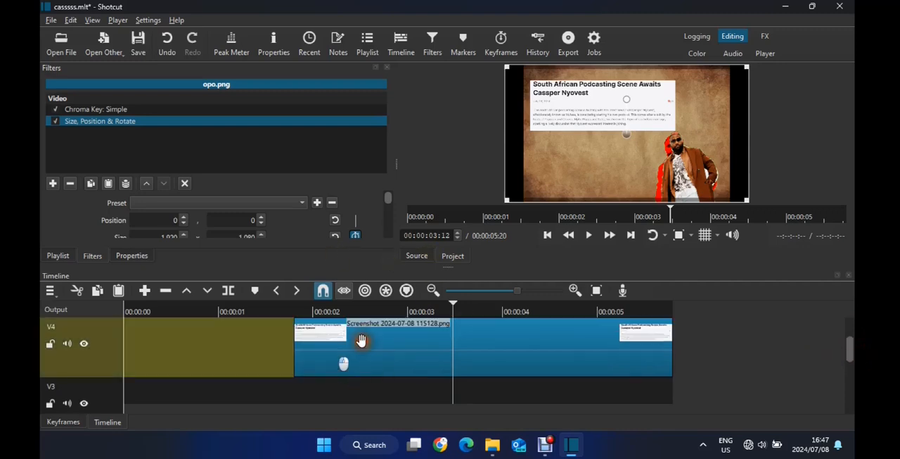
left_click(361, 341)
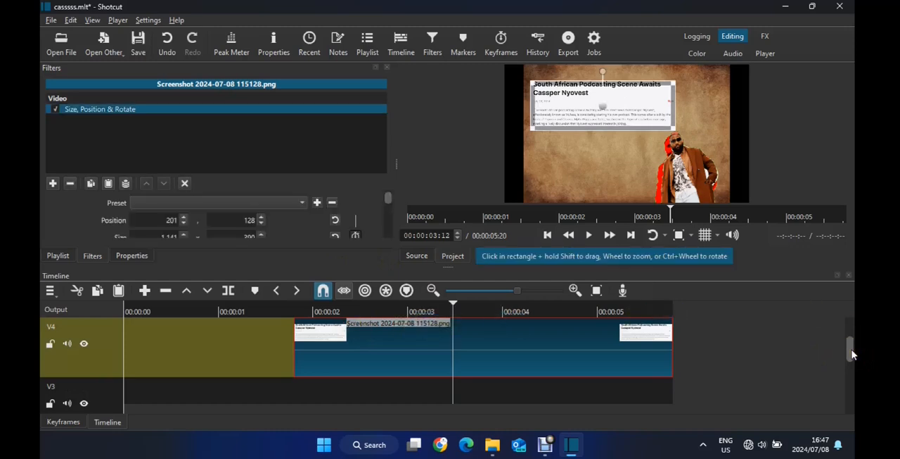
left_click_drag(851, 353, 854, 373)
scroll(857, 373, "up", 3)
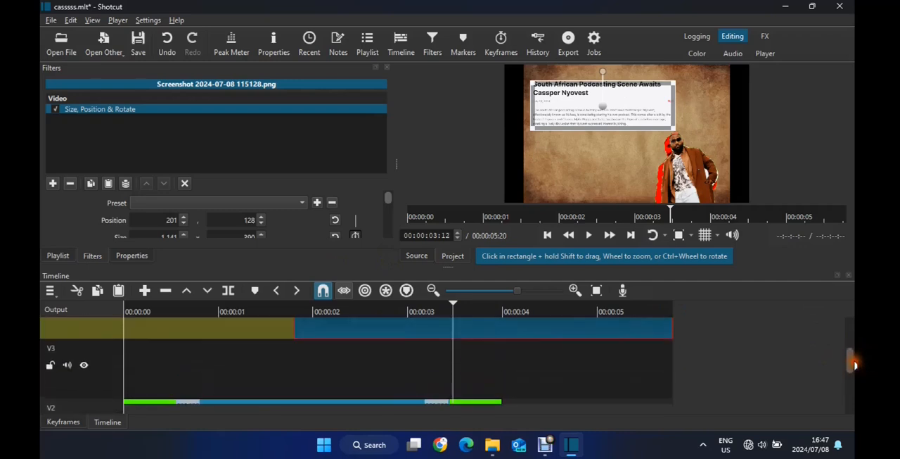
left_click(495, 318)
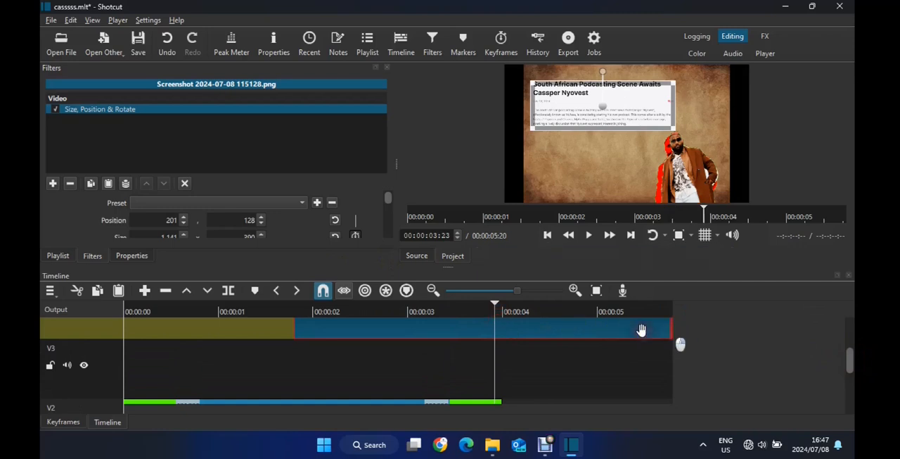
right_click(495, 321)
left_click(547, 338)
left_click(410, 314)
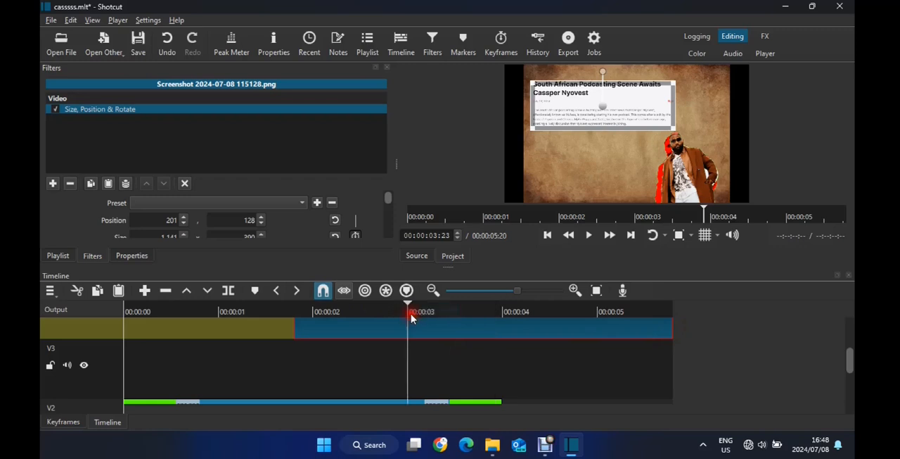
left_click_drag(450, 329, 467, 322)
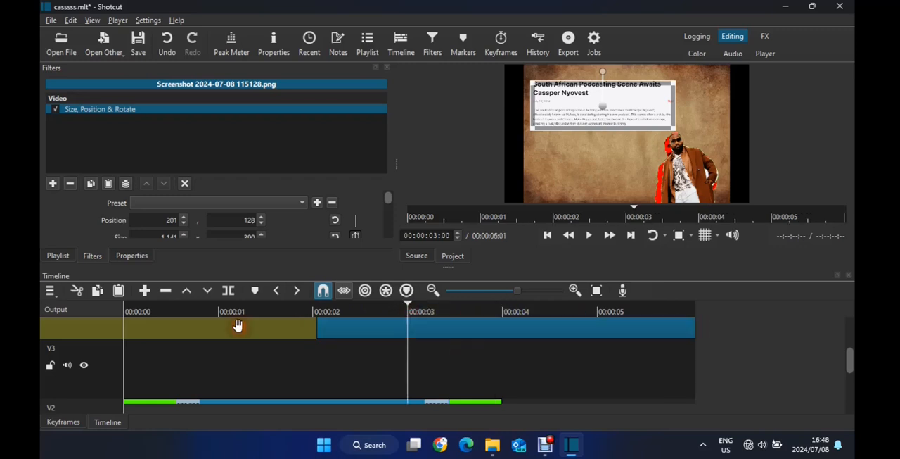
Play the sequence from the timeline start to check when the article screenshot appears
left_click(186, 310)
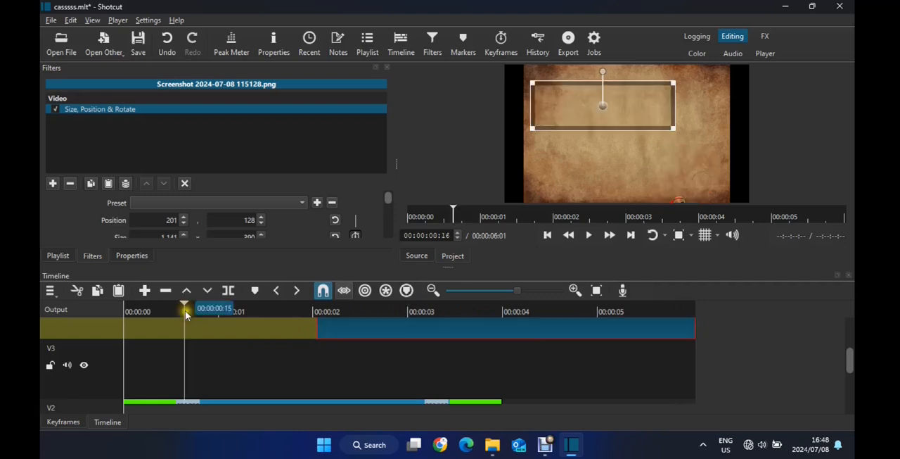
left_click_drag(185, 310, 93, 310)
left_click(591, 234)
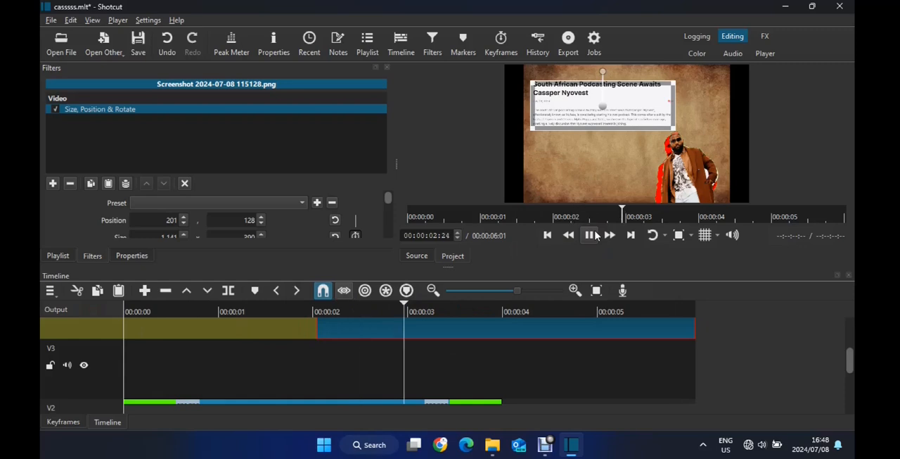
key("space")
Add a short fade-in to the start of the article screenshot clip on V4
left_click(851, 358)
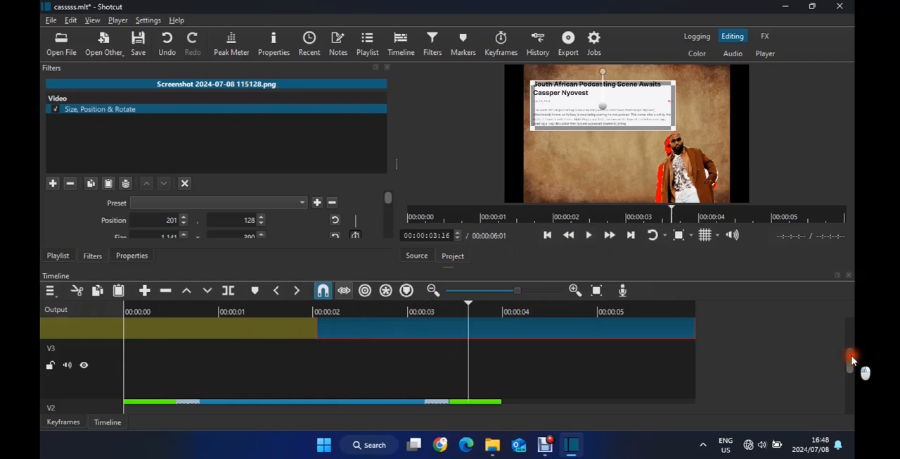
left_click_drag(851, 359, 852, 342)
left_click(326, 337)
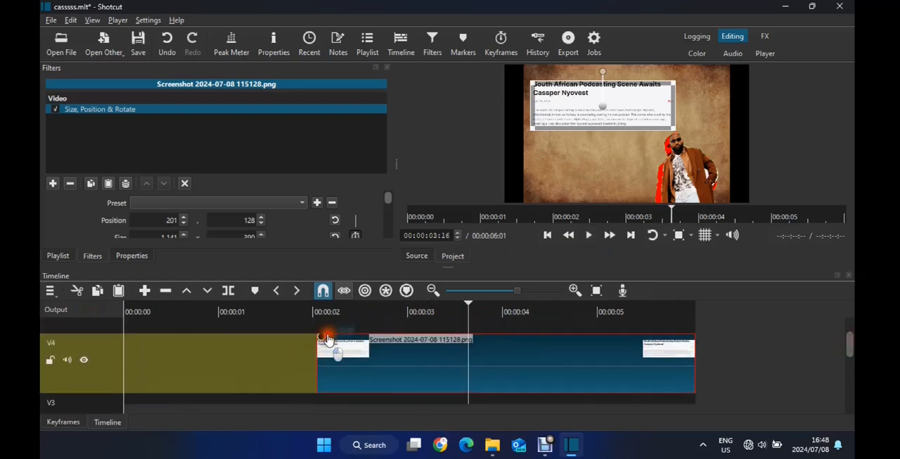
left_click_drag(326, 338, 338, 339)
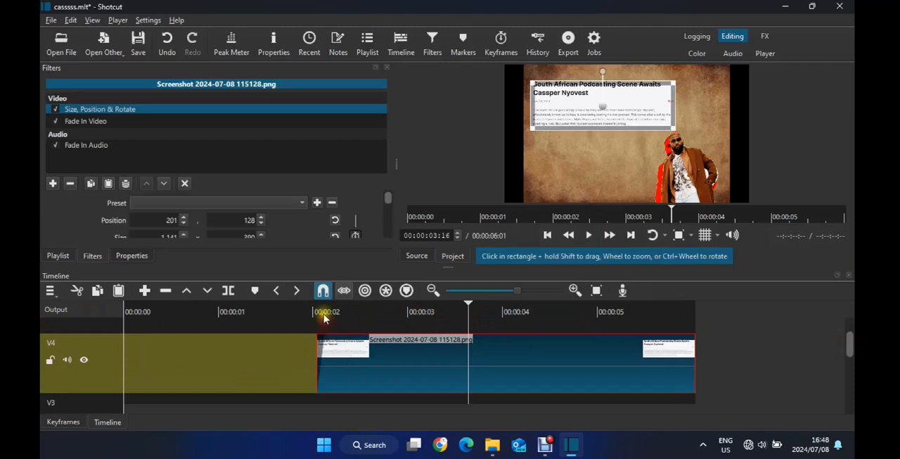
Play the section from just before two seconds to check the article screenshot's fade-in
left_click(324, 315)
left_click(302, 312)
key("space")
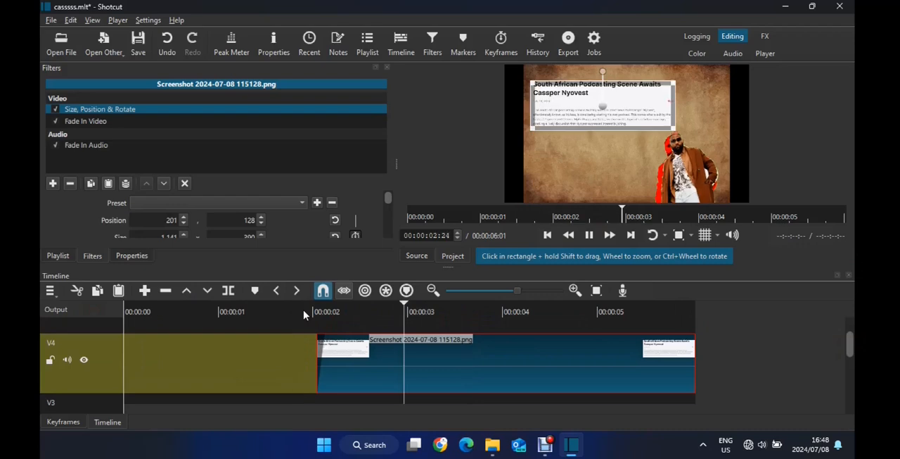
key("space")
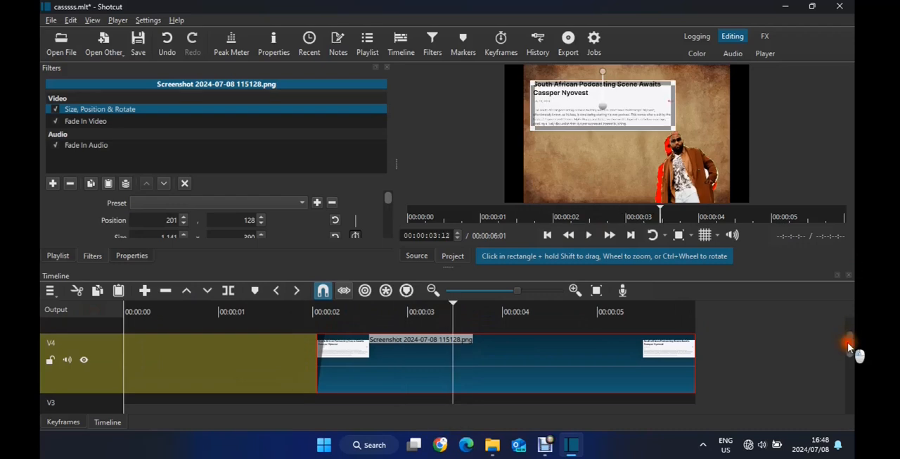
Split the article screenshot clip on V4 at 00:00:04:00, delete the remainder, and fit the project to the timeline view
left_click_drag(850, 344, 858, 361)
key("ctrl")
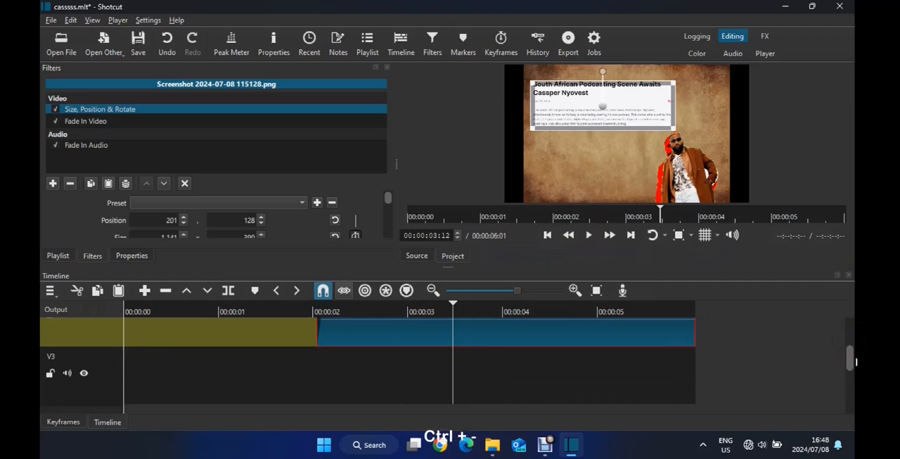
key("ctrl+minus")
key("ctrl+minus")
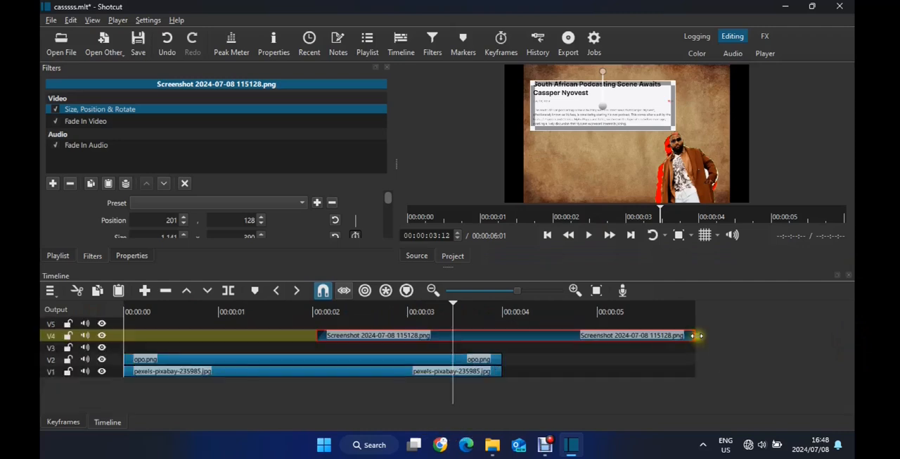
left_click(511, 320)
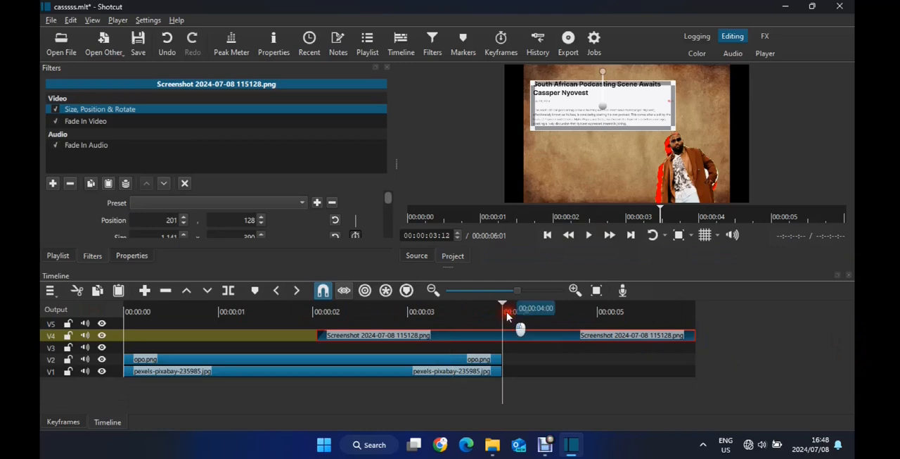
key("s")
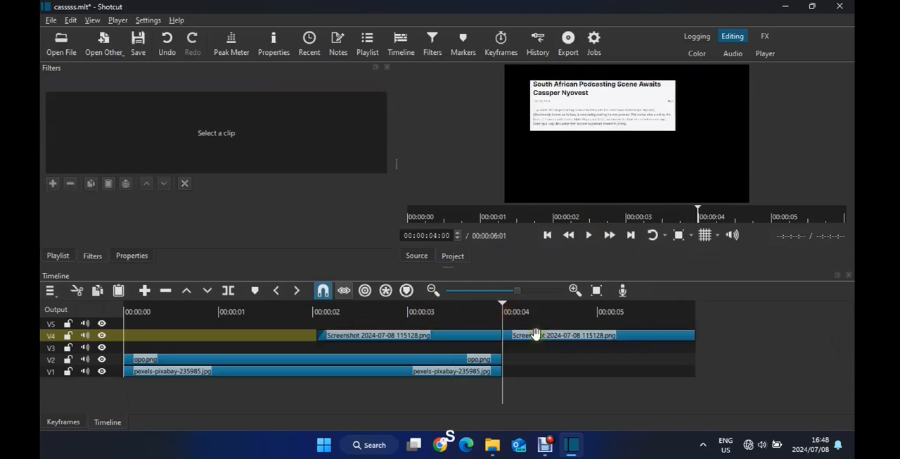
left_click(535, 334)
key("Delete")
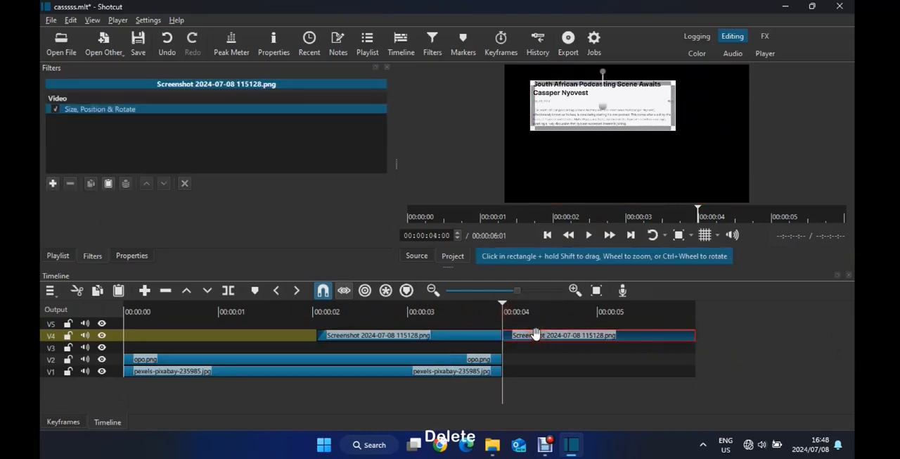
left_click(597, 291)
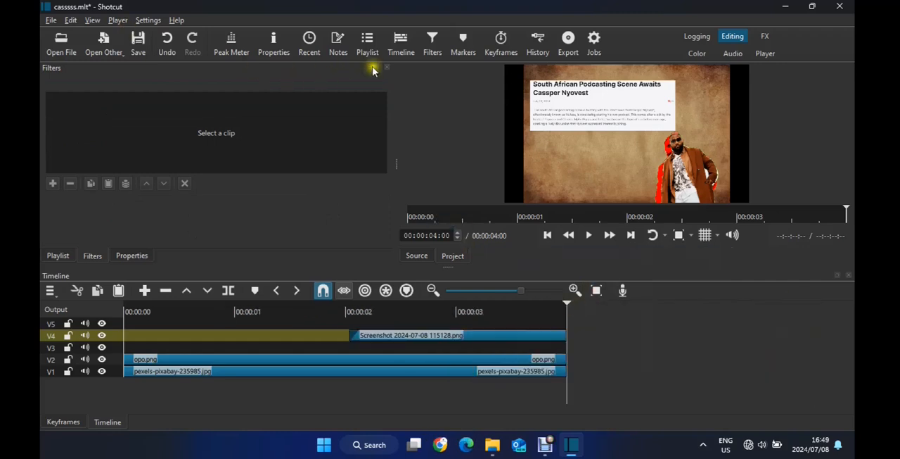
Export the current frame at 00:00:04:00 as a PNG image named t111 in the Videos folder
left_click(387, 68)
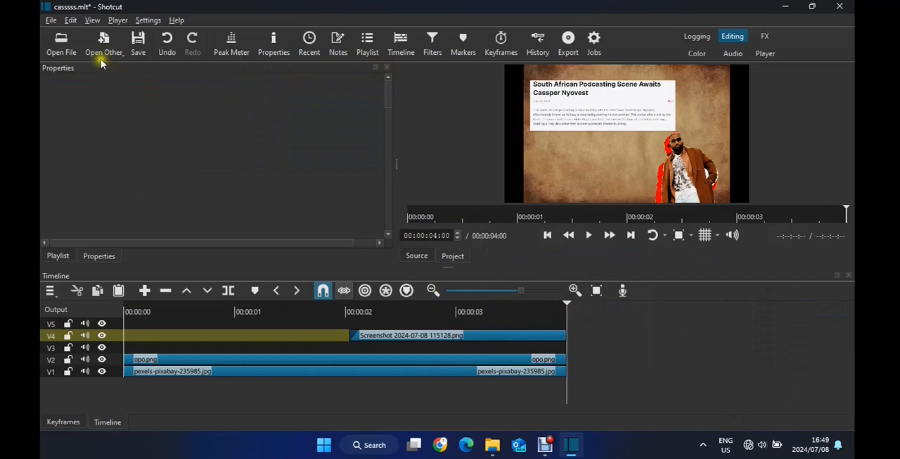
left_click(57, 22)
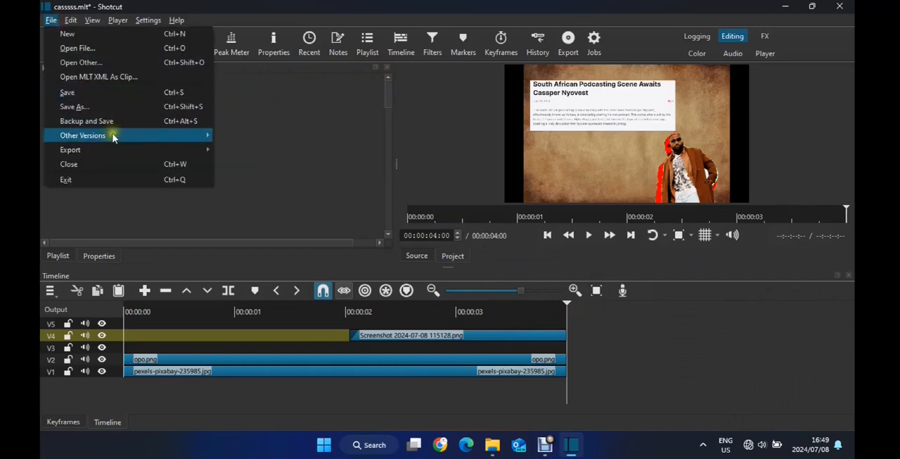
mouse_move(148, 149)
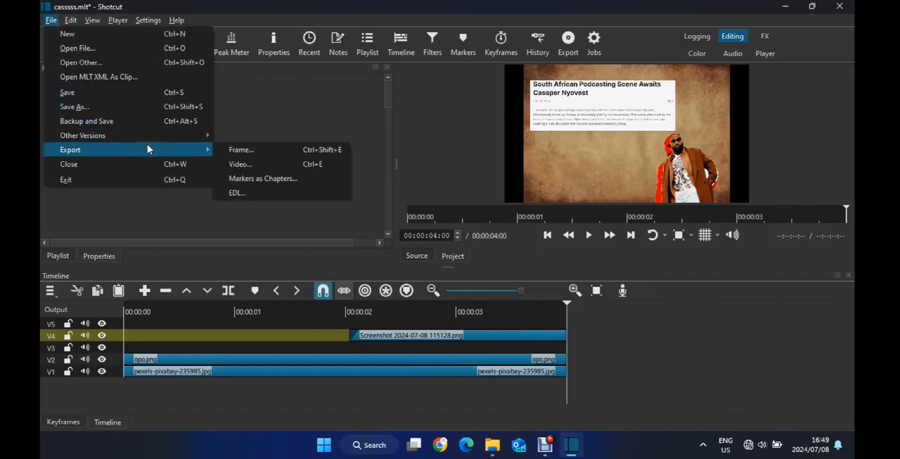
left_click(279, 153)
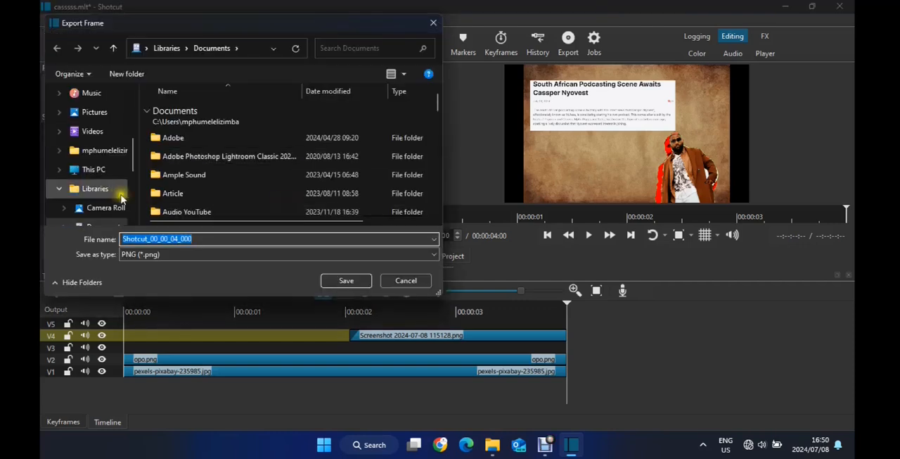
left_click(109, 133)
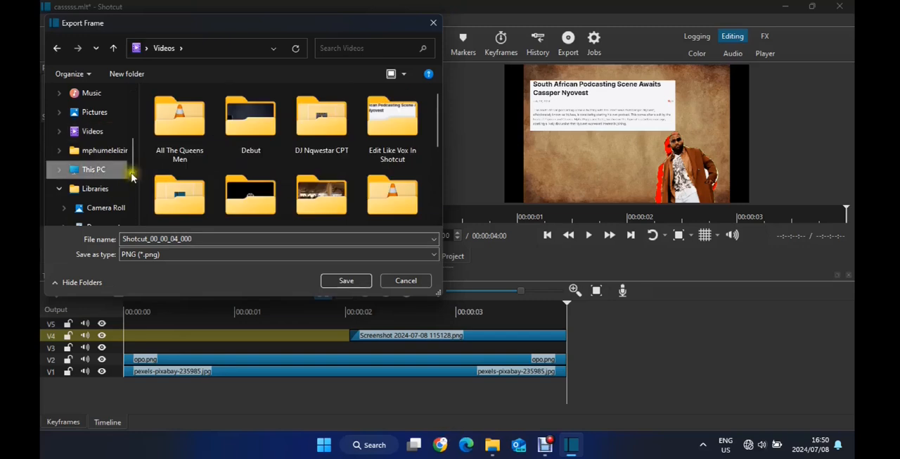
double_click(158, 240)
type("t111")
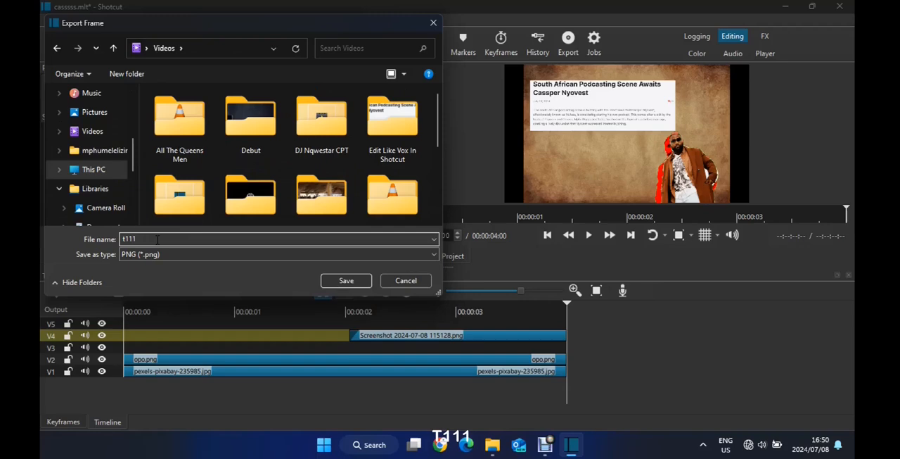
left_click(346, 281)
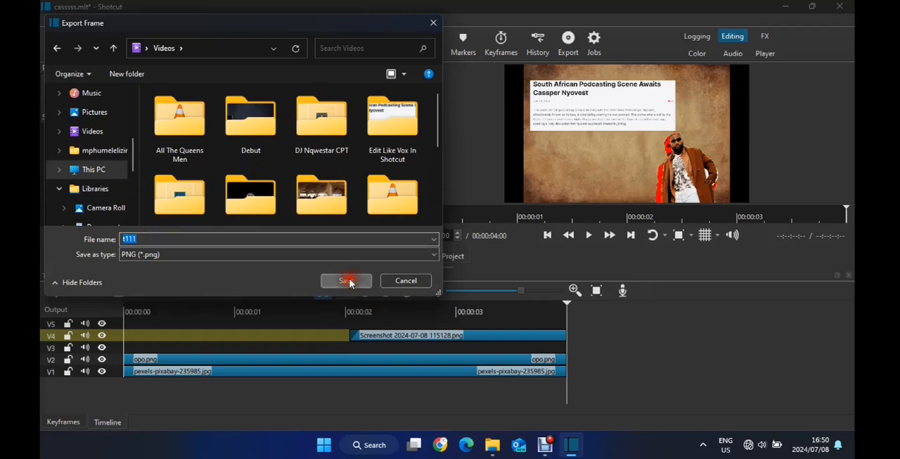
Import the exported t111 image from the Videos folder into the project playlist
left_click(493, 445)
left_click(444, 289)
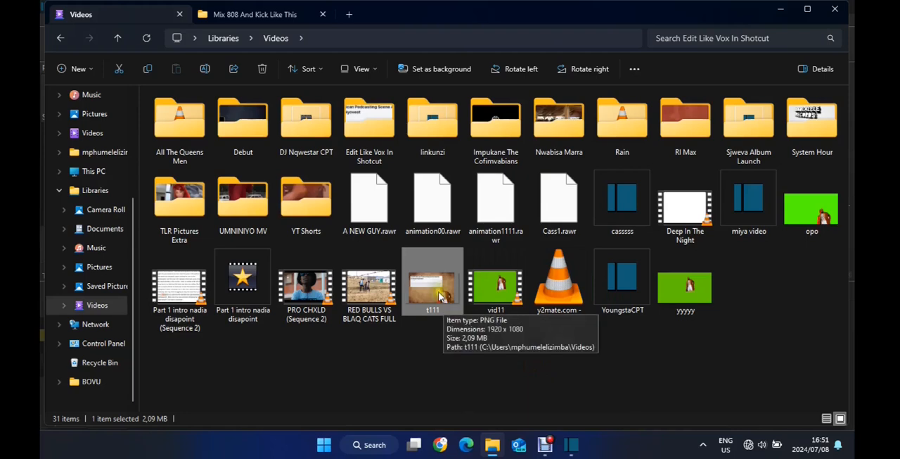
left_click_drag(437, 294, 295, 180)
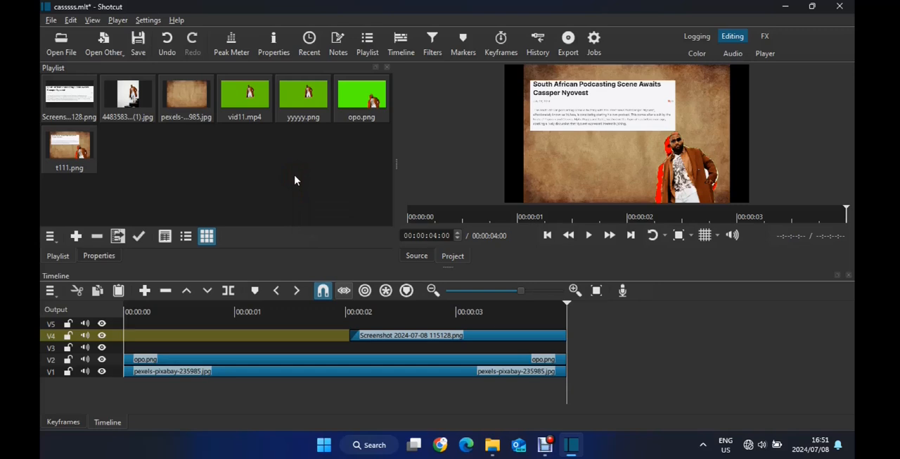
Place t111.png on track V1 directly after the paper background clip and play it
left_click(433, 291)
left_click(434, 292)
left_click(434, 292)
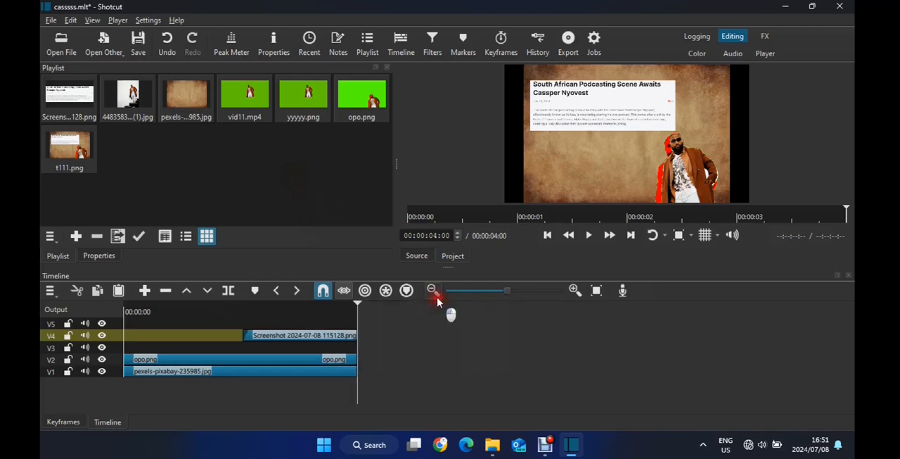
left_click_drag(75, 154, 366, 370)
key("space")
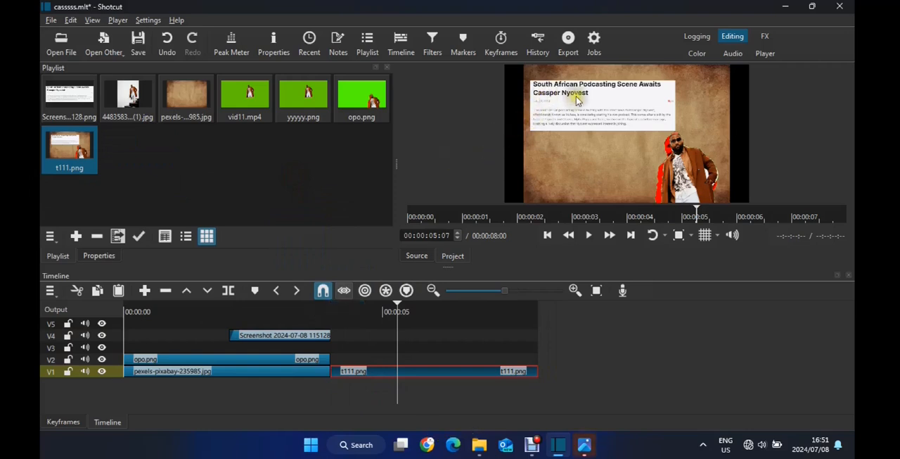
Find the Size, Position & Rotate filter by searching for "zoom" and add it to the t111.png clip
left_click(430, 48)
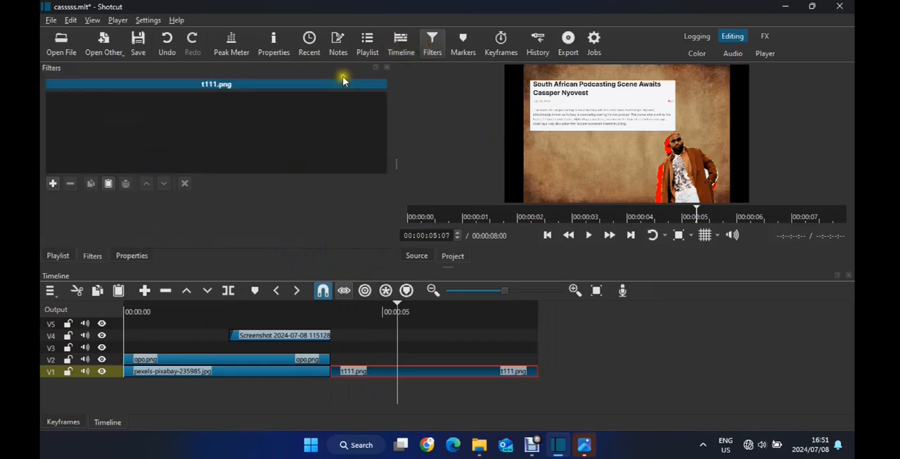
left_click(53, 184)
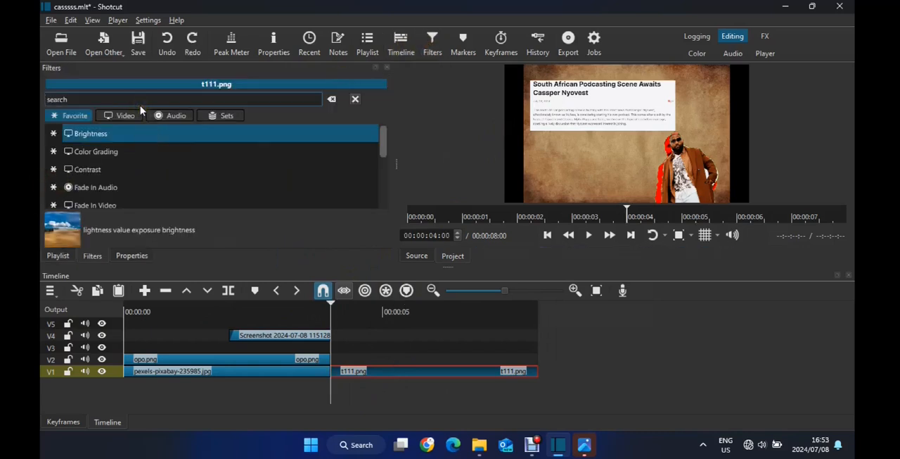
type("z")
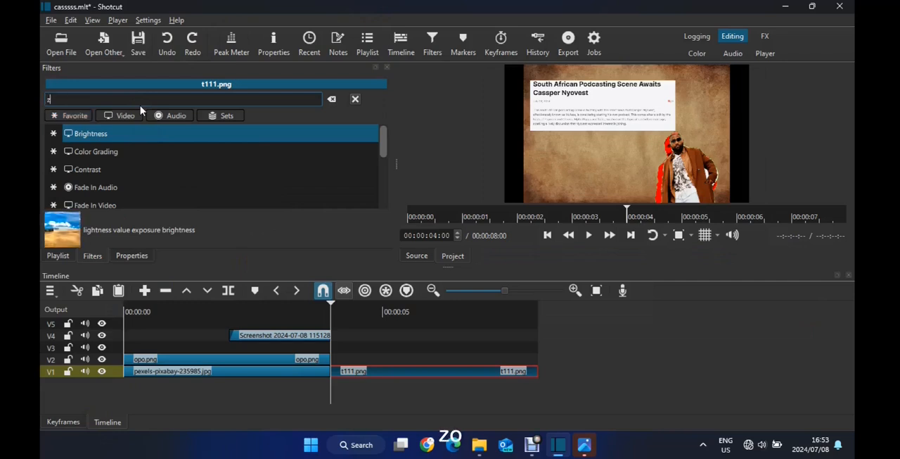
type("oo")
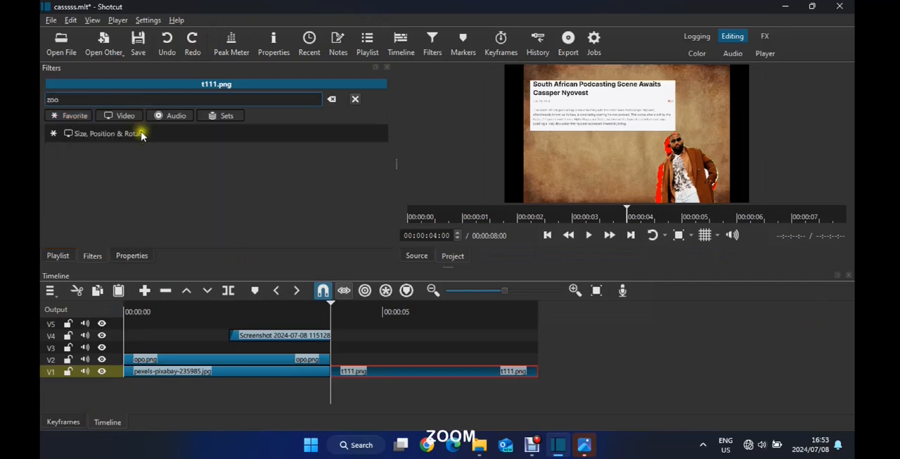
type("m")
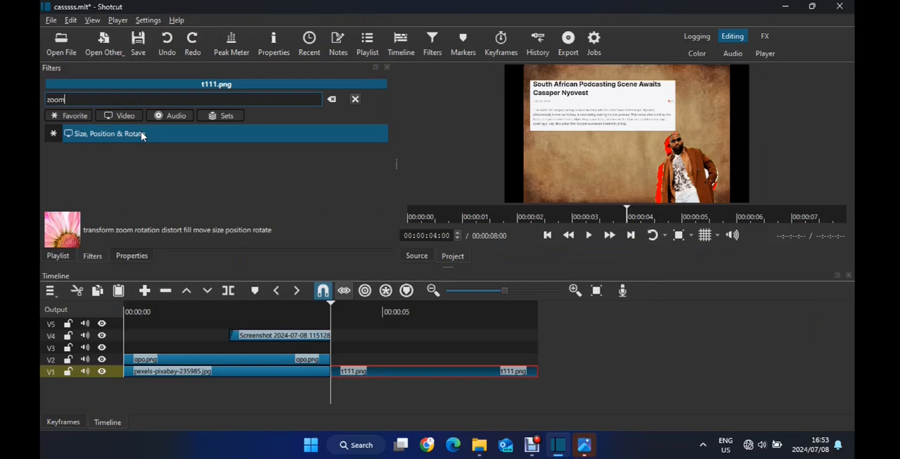
left_click(141, 133)
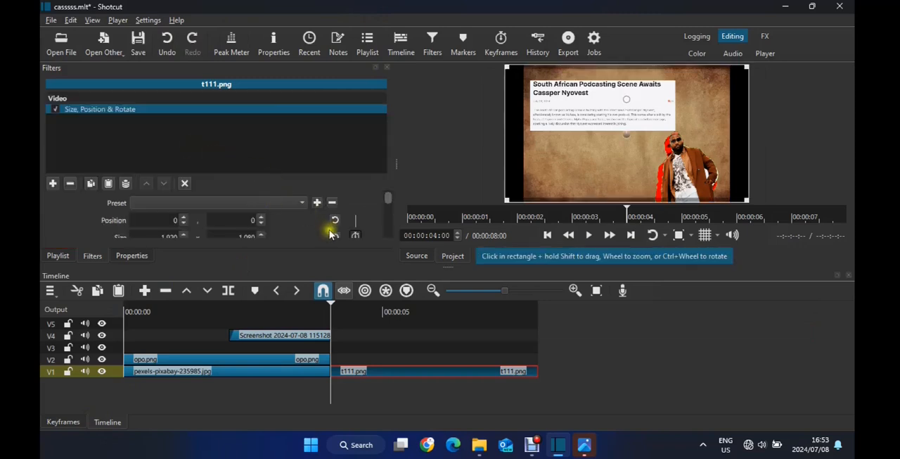
Enable size and position keyframes at the start of t111.png and add an unchanged keyframe at one second into the clip
left_click(356, 235)
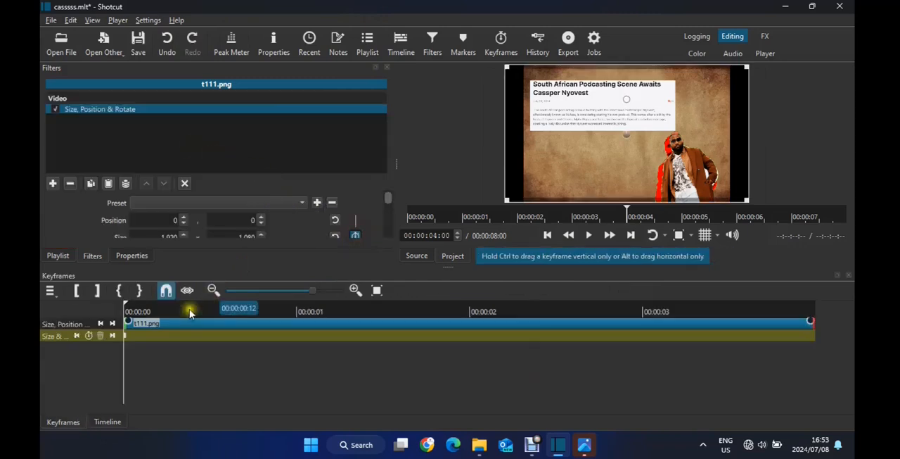
left_click(299, 318)
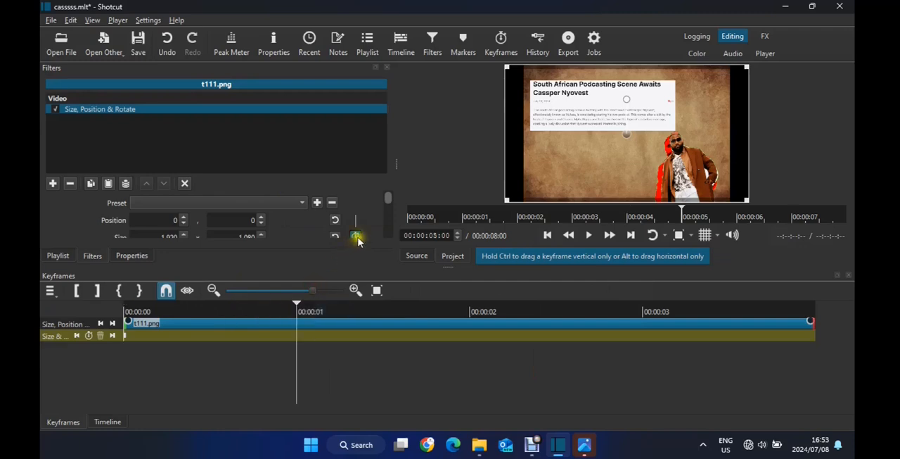
left_click(356, 236)
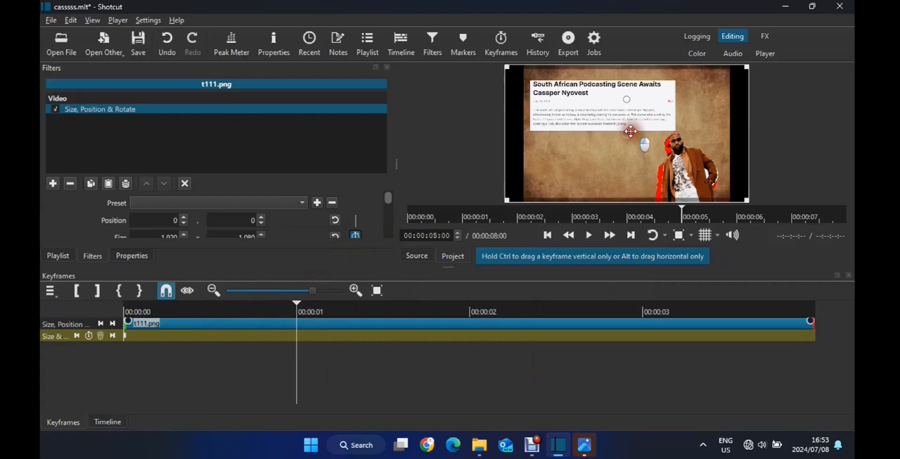
At 00:00:05:13, enlarge the t111.png frame beyond the preview edges to position -191, -108 as a zoom-in keyframe
left_click(388, 307)
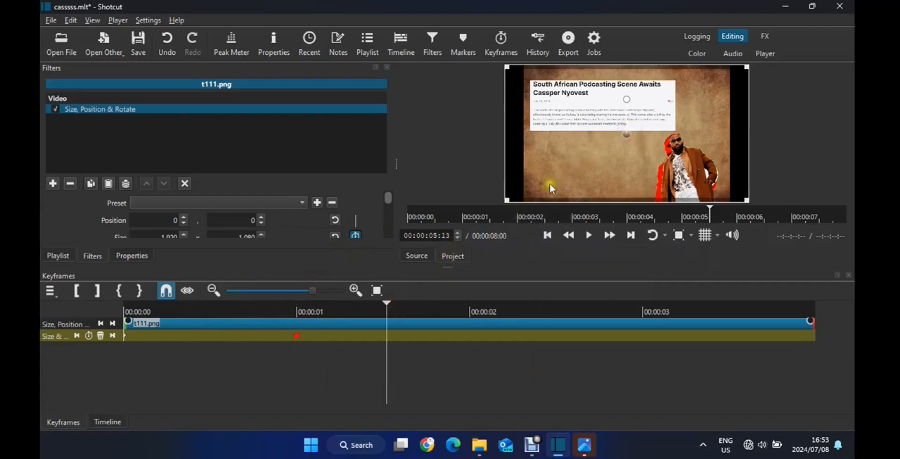
left_click_drag(508, 204, 503, 224)
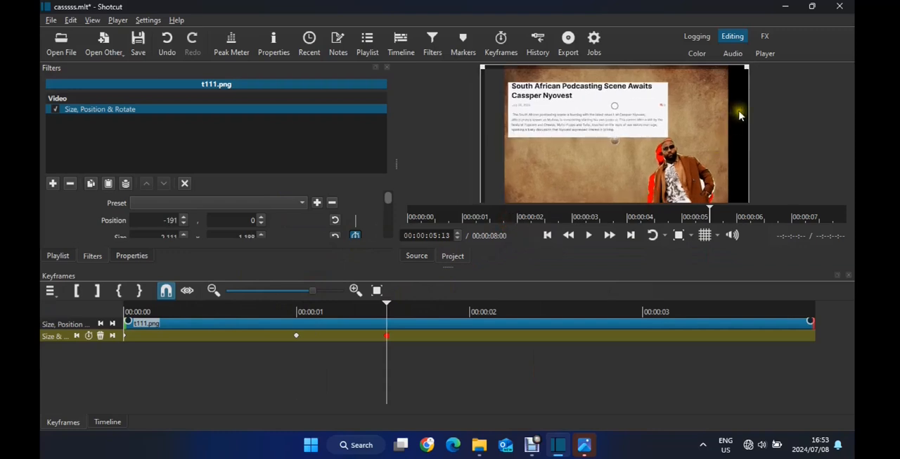
right_click(777, 40)
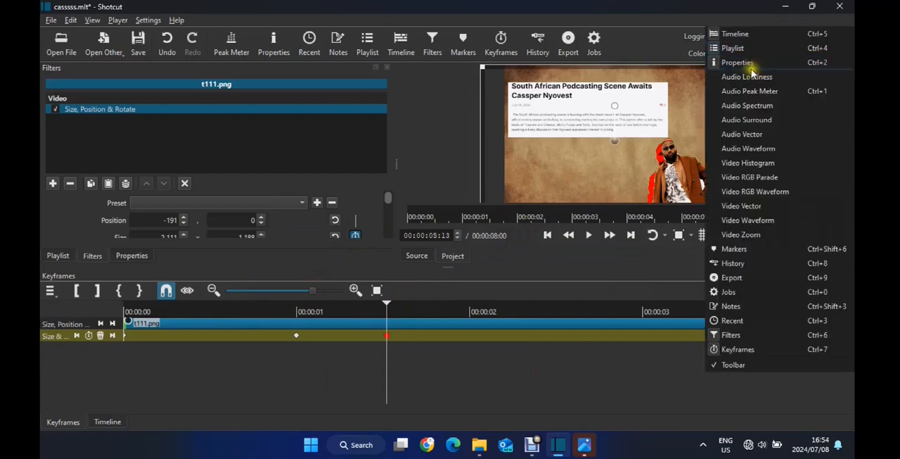
key("Escape")
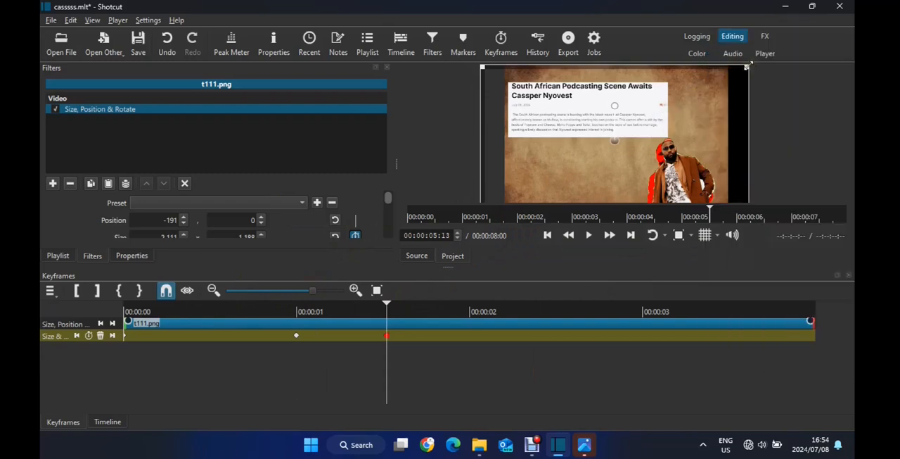
left_click_drag(747, 67, 767, 51)
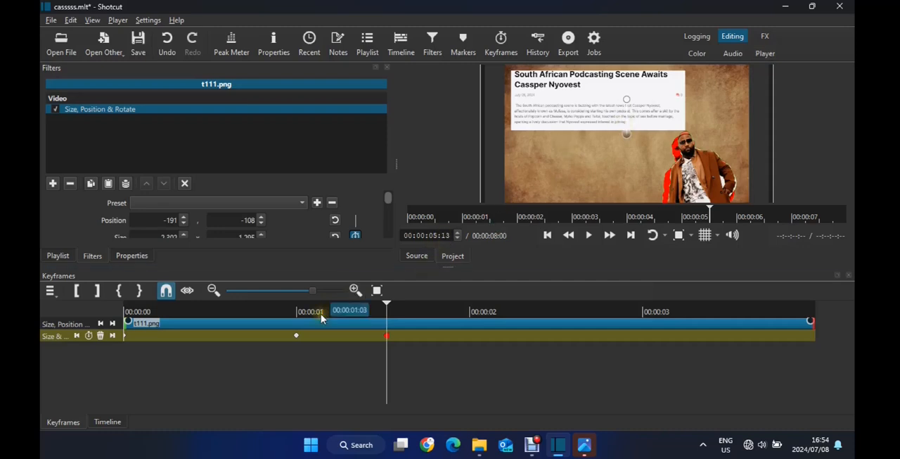
Play the t111.png clip from near its start to check the zoom-in animation
left_click(150, 313)
key("space")
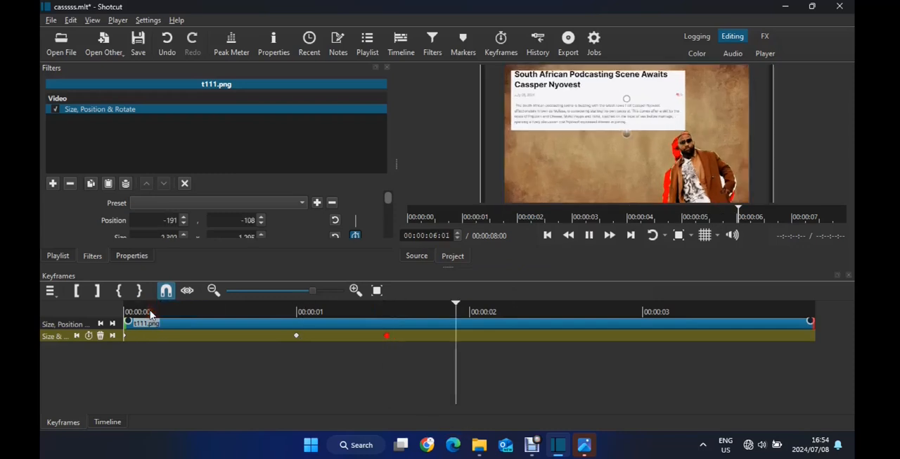
key("space")
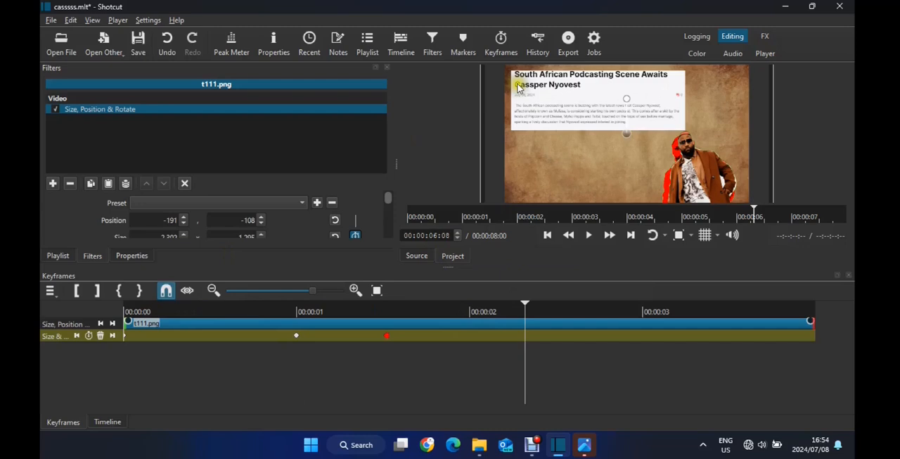
Return from the t111.png clip's keyframes to the timeline and move the playhead to 00:00:05:11
left_click(389, 69)
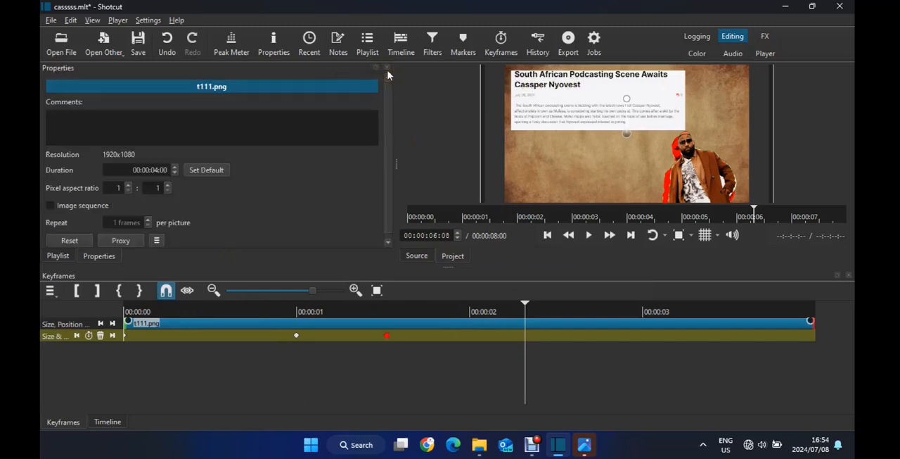
left_click(388, 69)
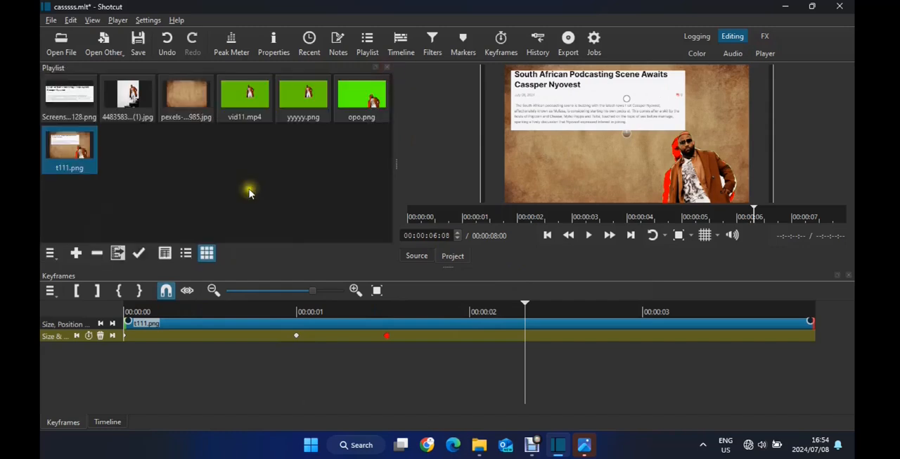
left_click(97, 422)
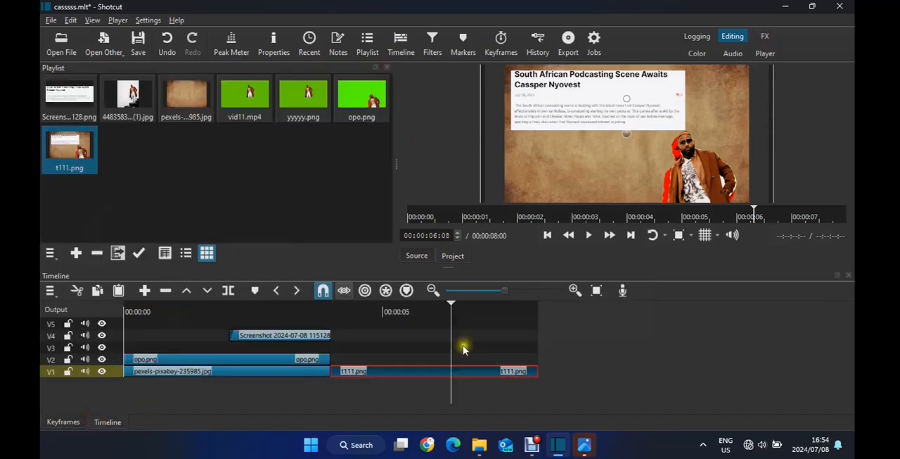
left_click(406, 311)
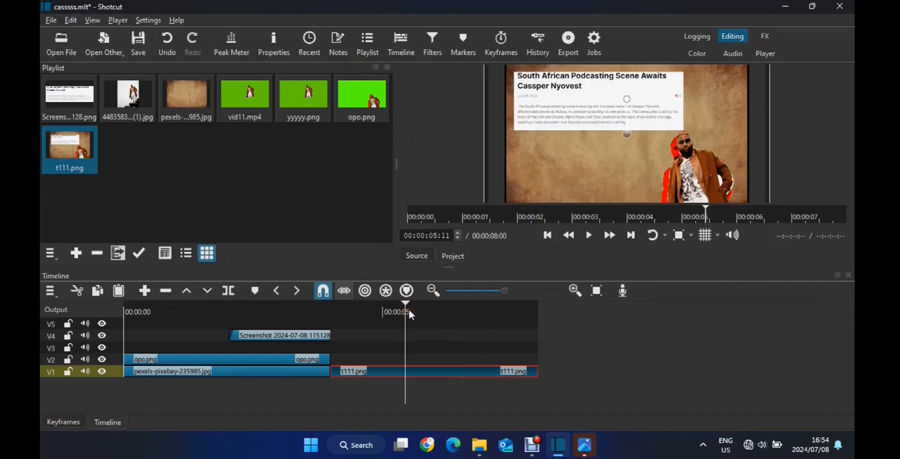
Try a dark yellow color clip, #ccc61e, opened in the source player, and pause its playback
left_click(102, 39)
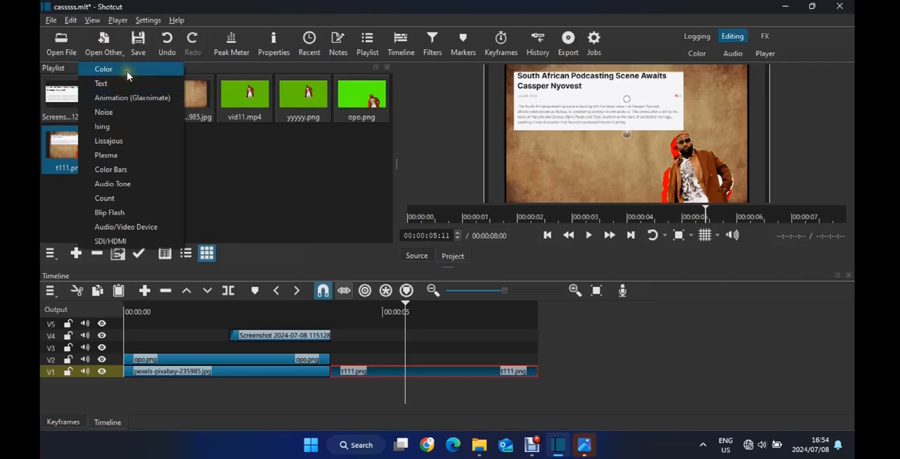
left_click(104, 69)
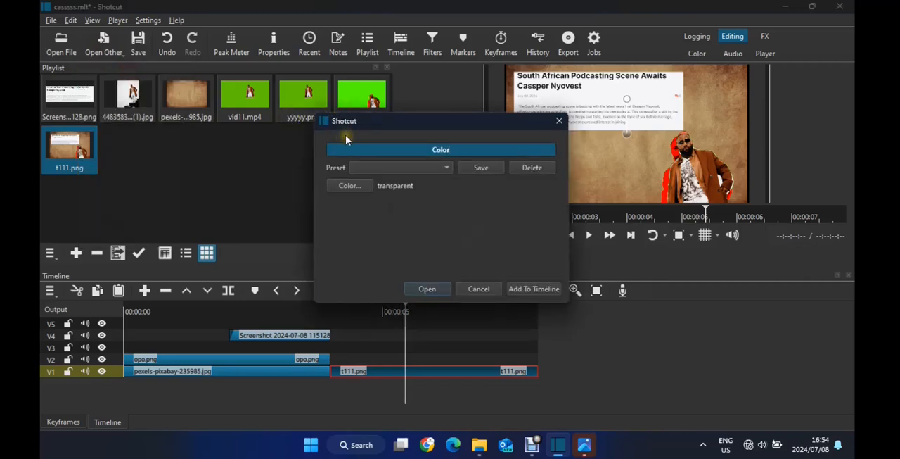
left_click(364, 185)
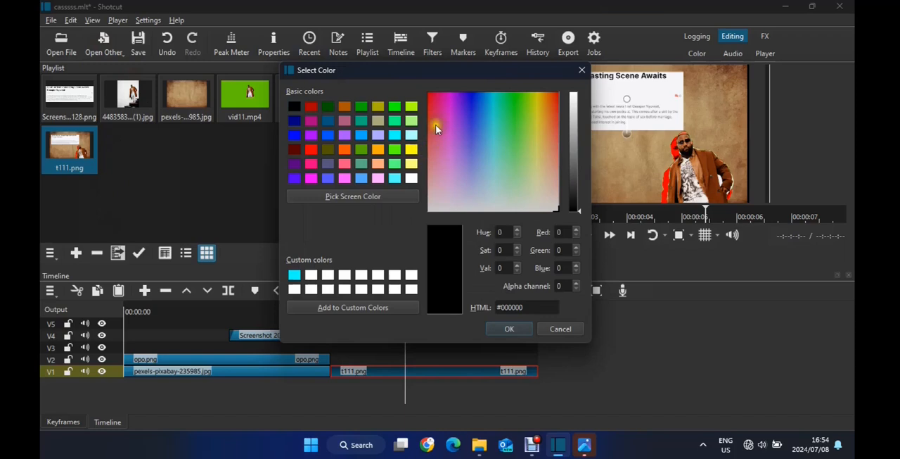
left_click_drag(506, 104, 558, 93)
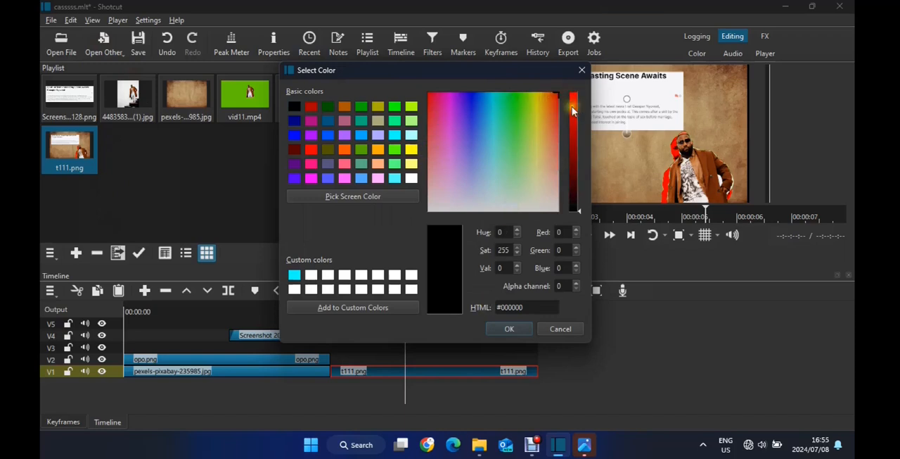
left_click(572, 106)
left_click(538, 109)
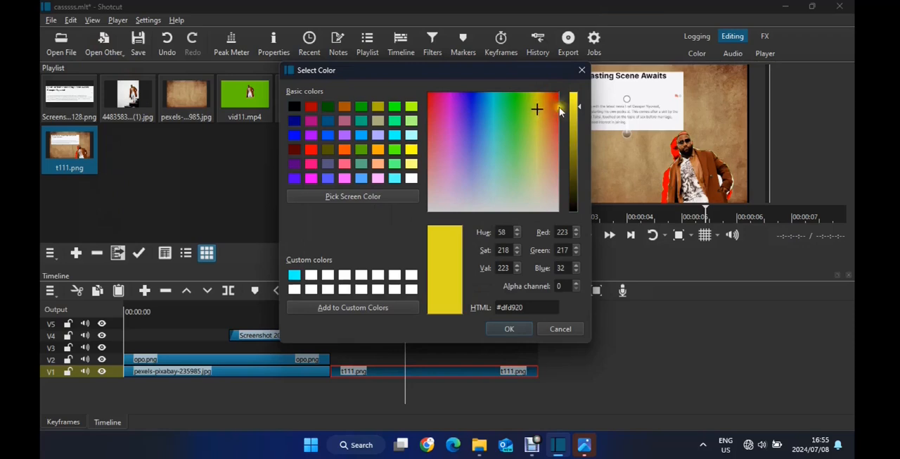
left_click_drag(582, 109, 582, 114)
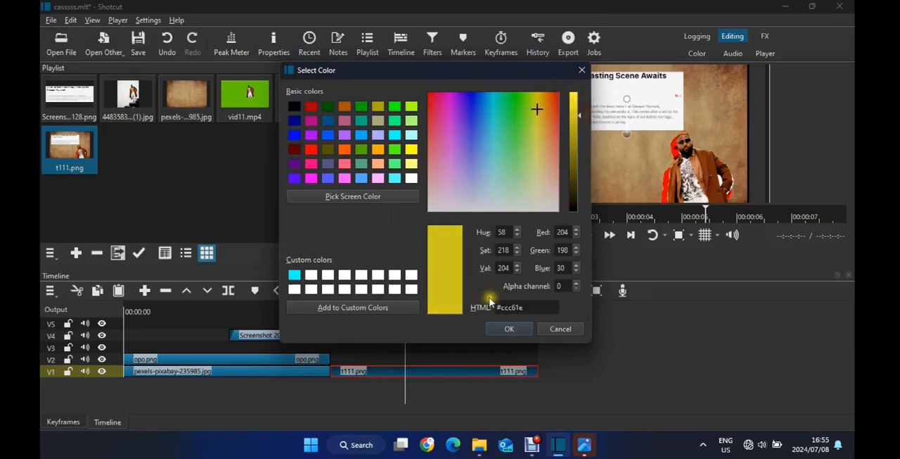
left_click(510, 329)
left_click(432, 289)
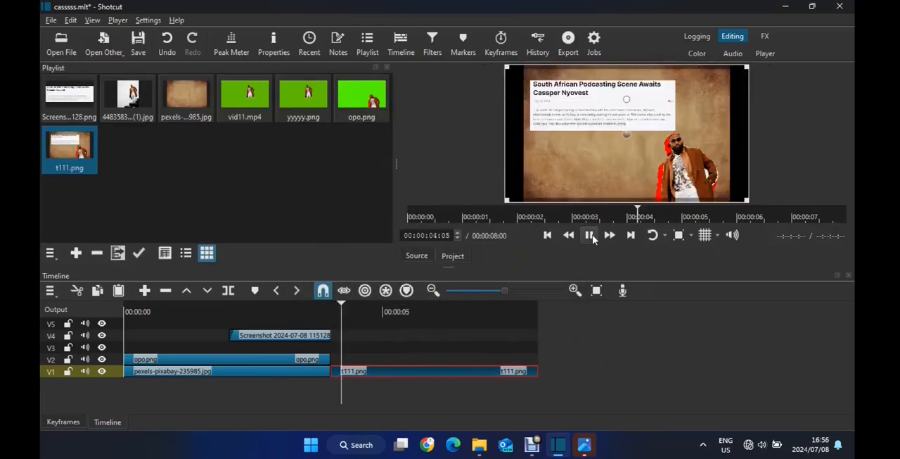
key("space")
Create a bright yellow #ffff00 color clip named "marker" on track V3, starting at 00:00:06:03
left_click(103, 42)
left_click(106, 67)
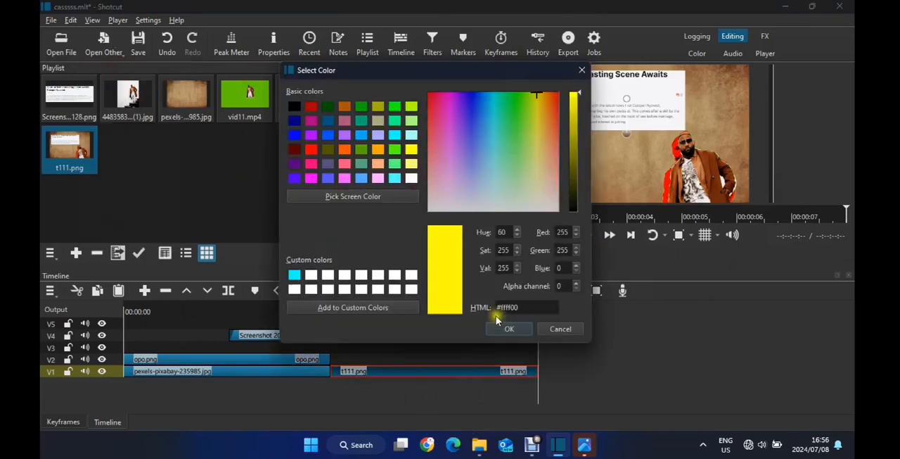
left_click(509, 328)
type("marker")
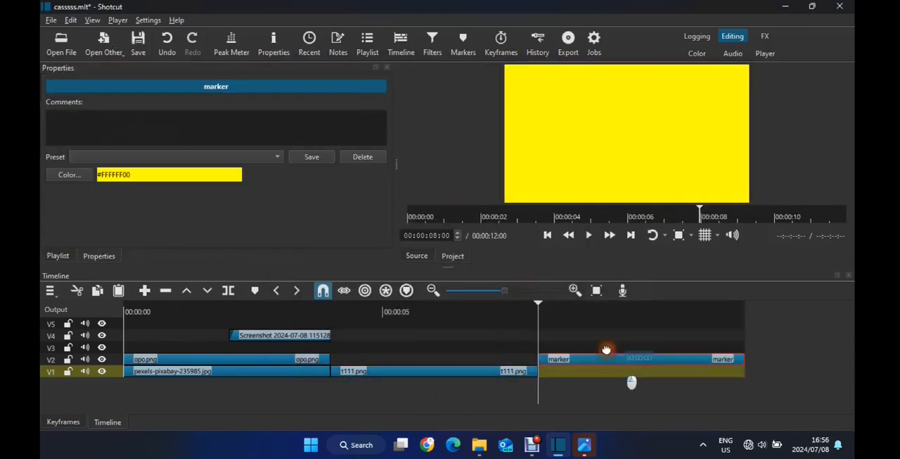
key("space")
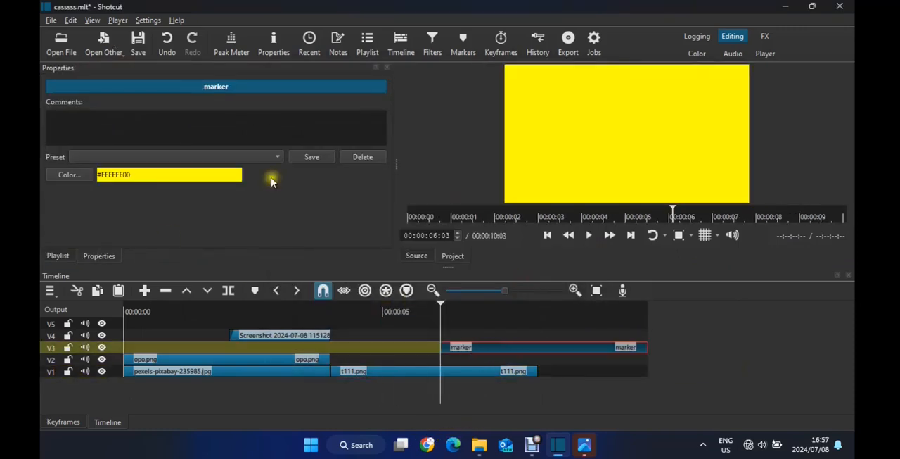
Find the Opacity filter by searching for "tran", add it to the marker clip and lower its level
left_click(432, 43)
left_click(53, 184)
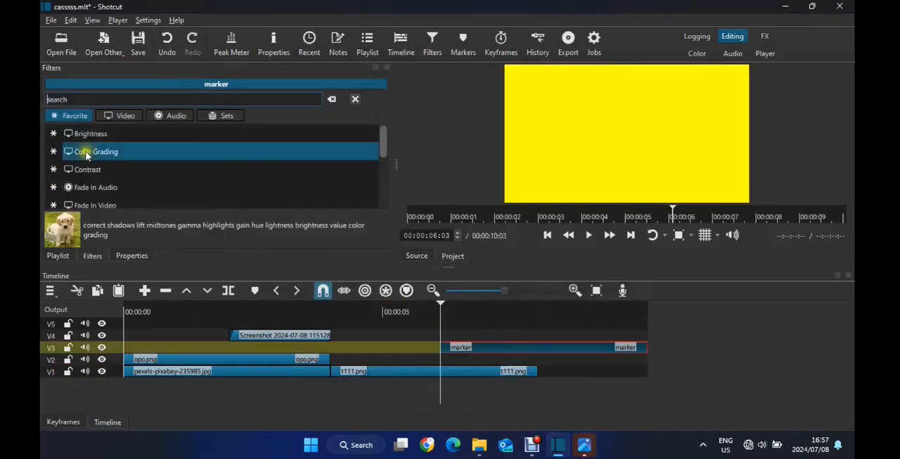
type("tran")
scroll(135, 161, "down", 2)
left_click(232, 181)
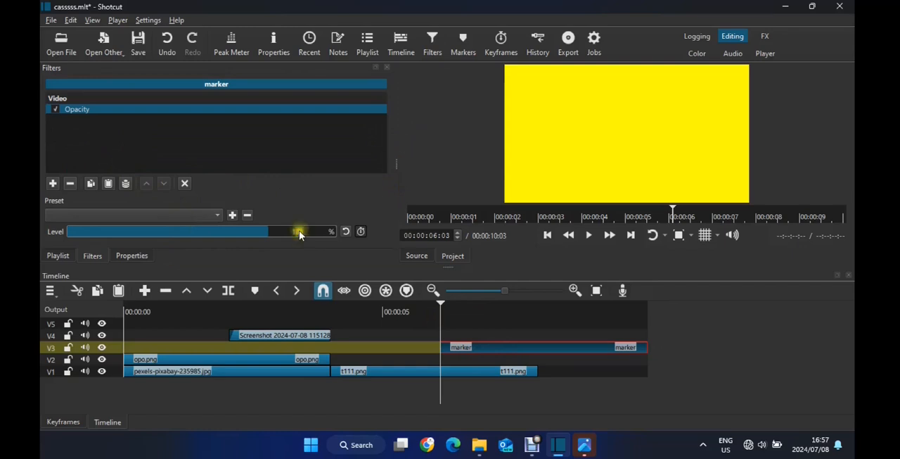
left_click_drag(299, 234, 145, 231)
Add Crop: Rectangle above Opacity on the marker clip and crop it to a short band over the headline's second line
left_click(52, 183)
type("crop")
left_click(106, 150)
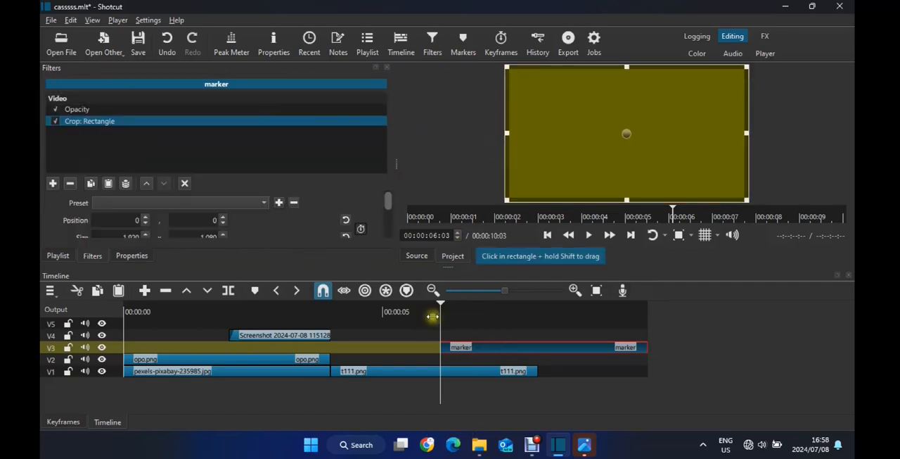
left_click(464, 312)
left_click_drag(626, 200, 627, 173)
mouse_move(627, 67)
left_mouse_down()
mouse_move(626, 89)
mouse_move(627, 78)
left_mouse_up()
left_click(147, 183)
left_click_drag(626, 172, 625, 94)
left_click_drag(747, 87, 605, 87)
Tighten the marker clip's crop rectangle around the headline's second line, with its corner at position 50, 103
left_click(119, 349)
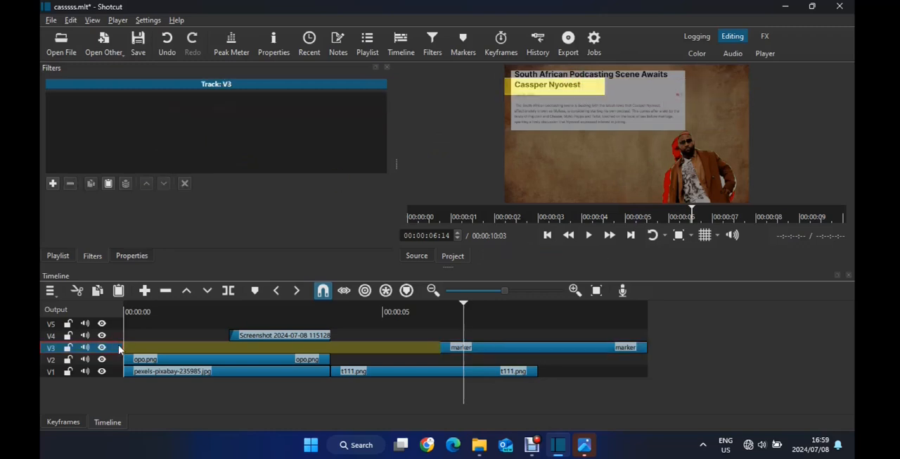
left_click(492, 347)
left_click(678, 234)
left_click(690, 235)
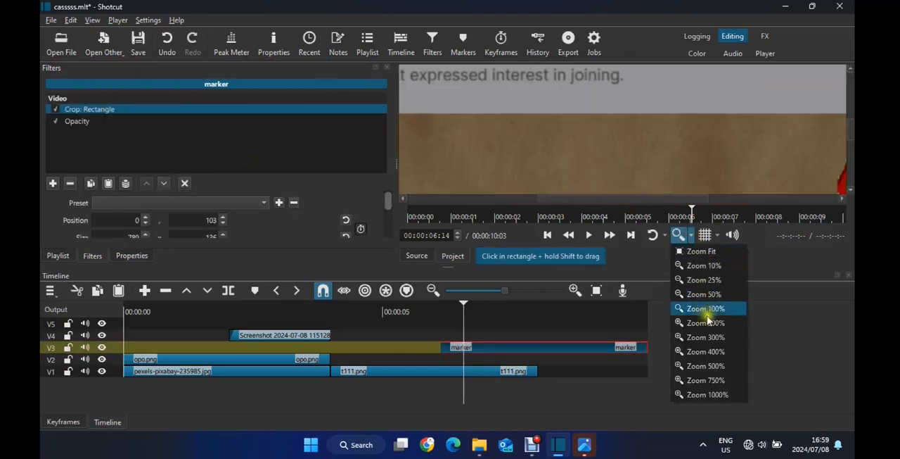
left_click(708, 322)
left_click(691, 235)
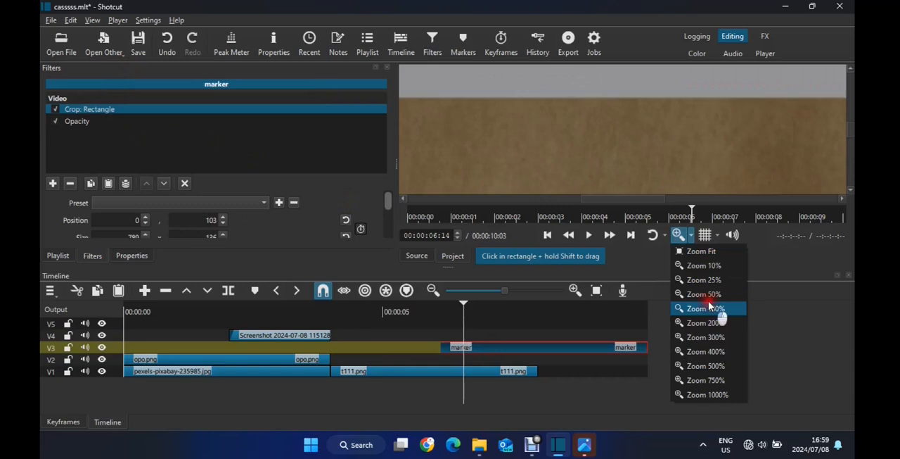
left_click(711, 308)
left_click(691, 235)
left_click(708, 265)
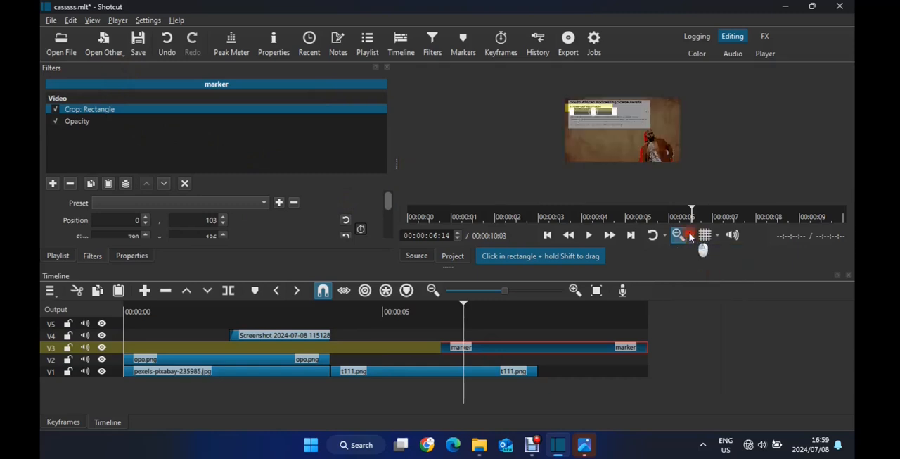
left_click(690, 235)
left_click(708, 294)
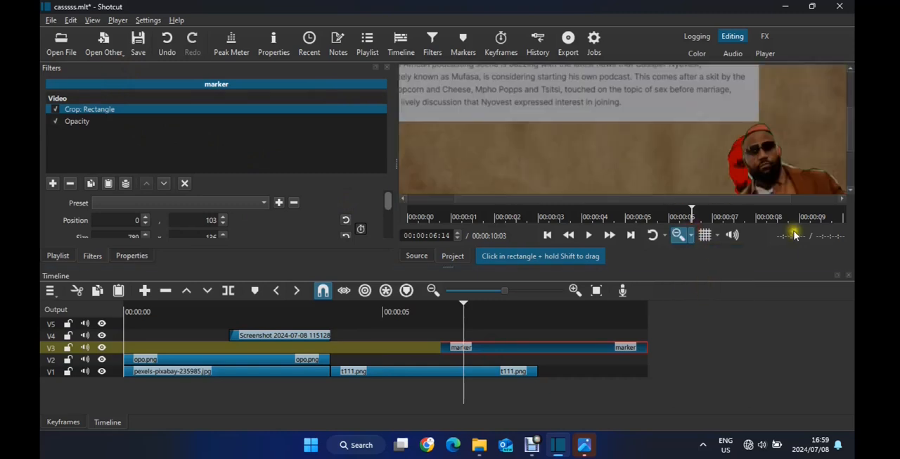
scroll(851, 144, "up", 3)
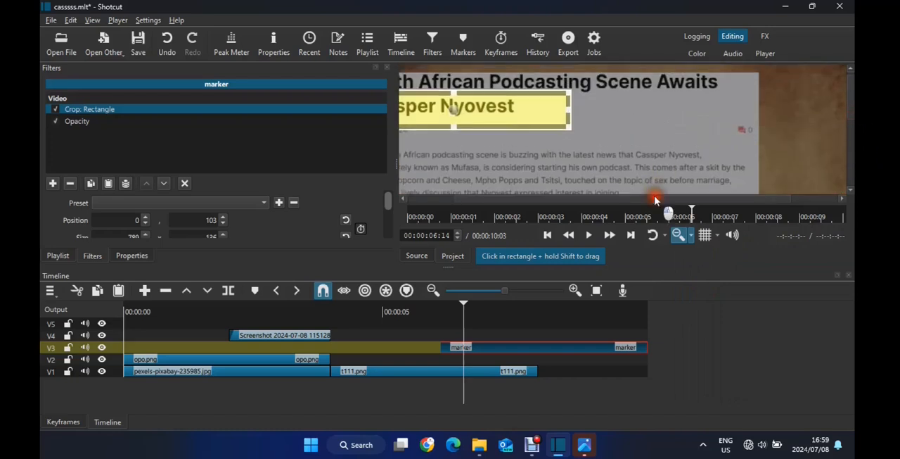
left_click_drag(654, 200, 581, 201)
left_click_drag(404, 107, 440, 106)
left_click_drag(634, 109, 576, 110)
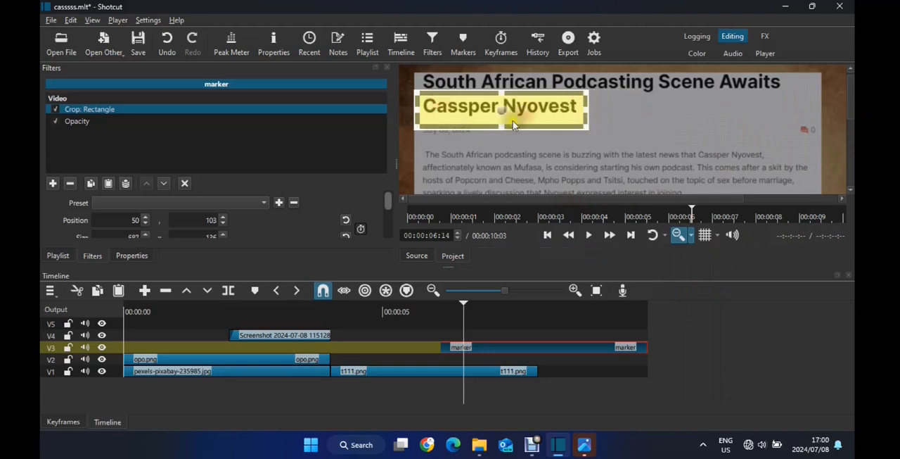
left_click_drag(500, 116, 506, 119)
left_click_drag(586, 122, 599, 106)
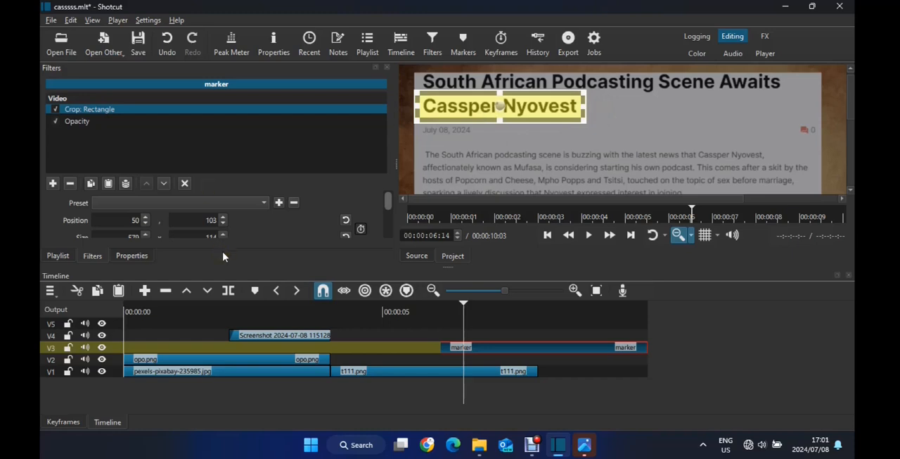
Keyframe the marker's crop rectangle as a thin sliver at the clip's start and at full headline width one second in
left_click(62, 421)
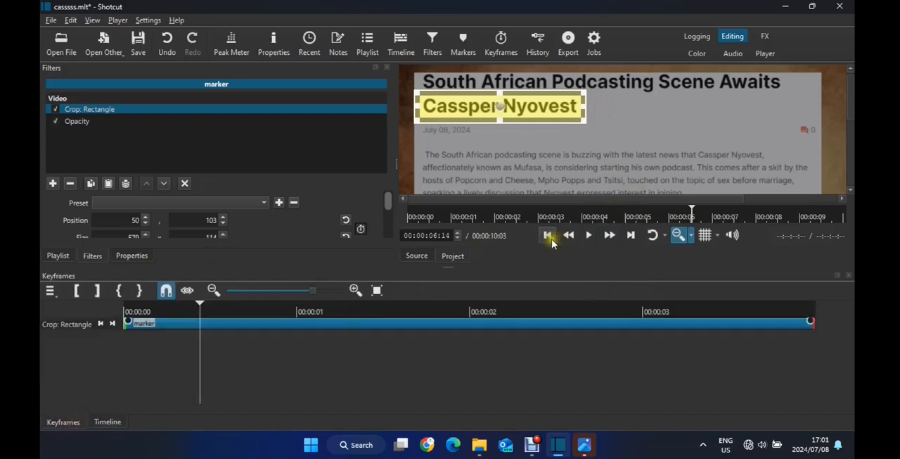
left_click(547, 235)
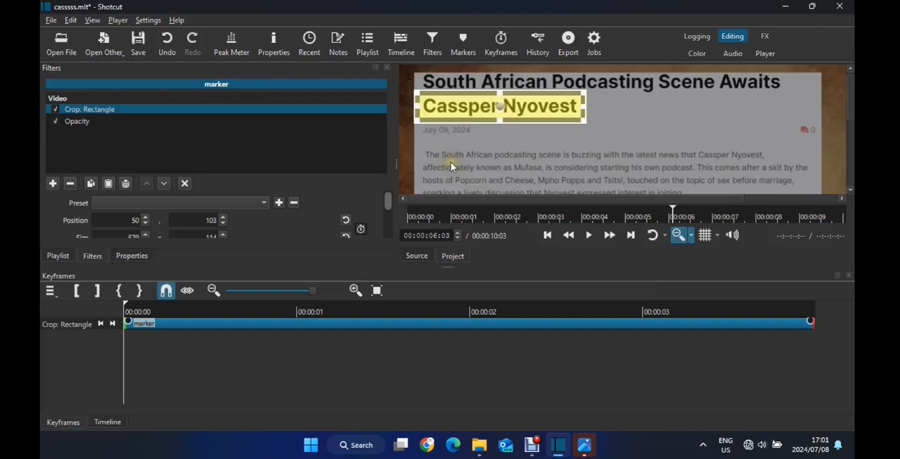
left_click(361, 229)
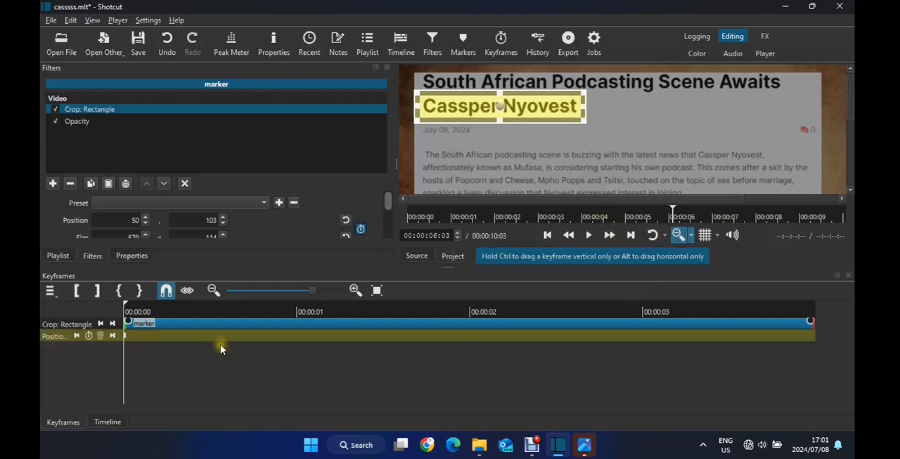
left_click(297, 312)
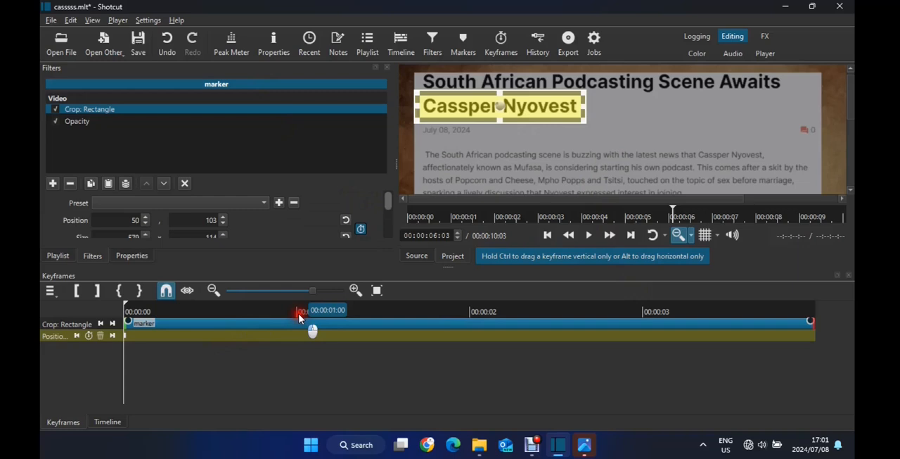
left_click(501, 106)
left_click(134, 314)
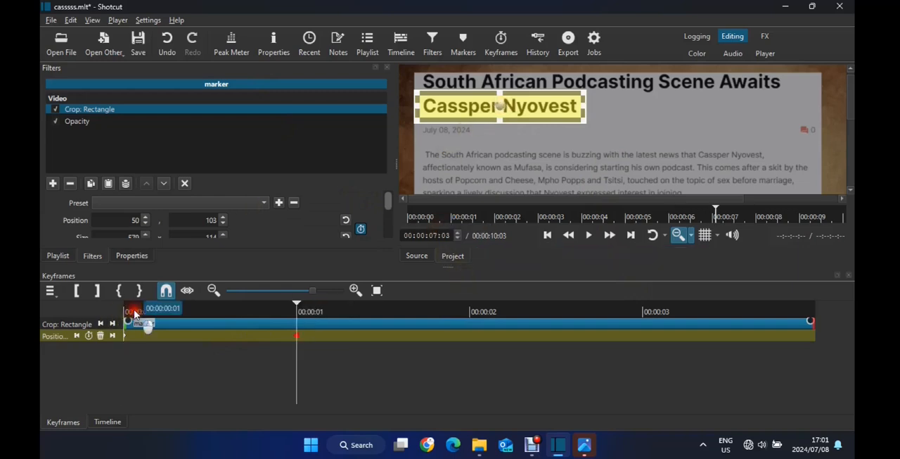
left_click_drag(585, 106, 403, 103)
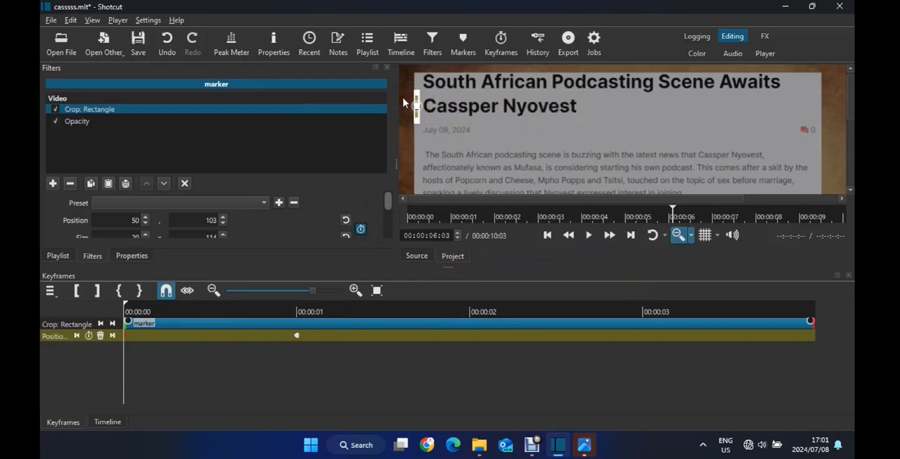
Play the marker clip from its start to check the highlight animation
left_click(597, 237)
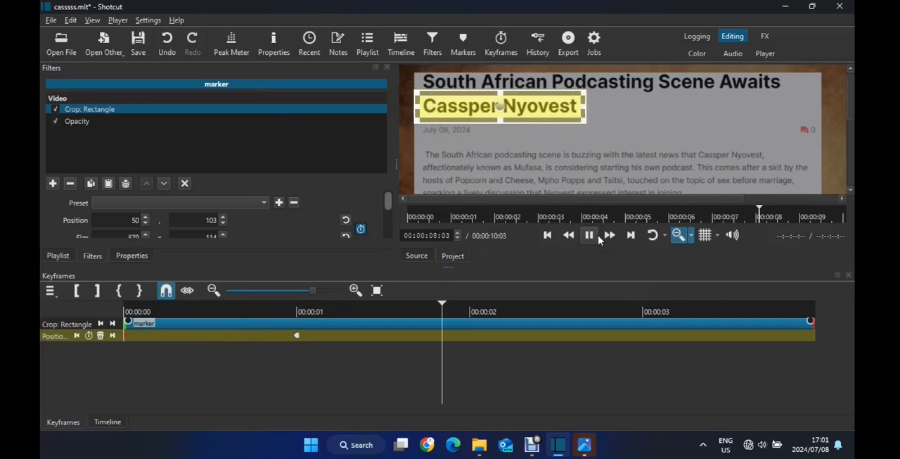
left_click(597, 238)
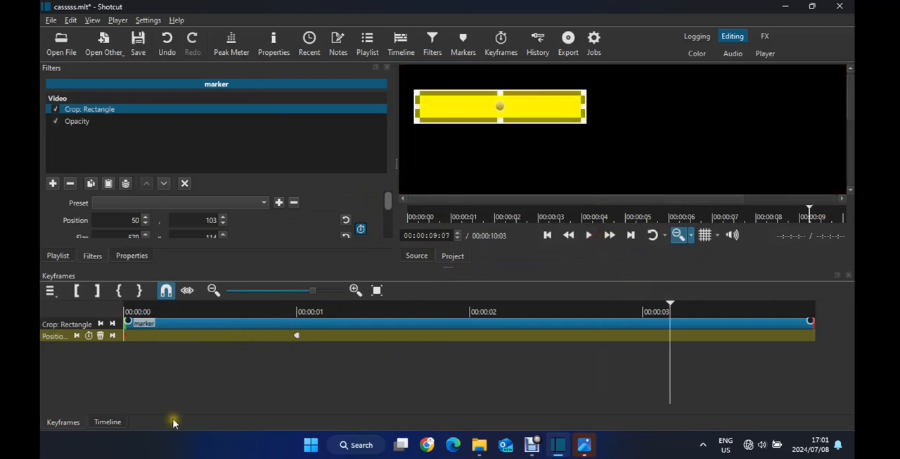
Split the t111.png clip on track V1 at 00:00:06:24, while the highlight is sweeping across the headline
left_click(107, 422)
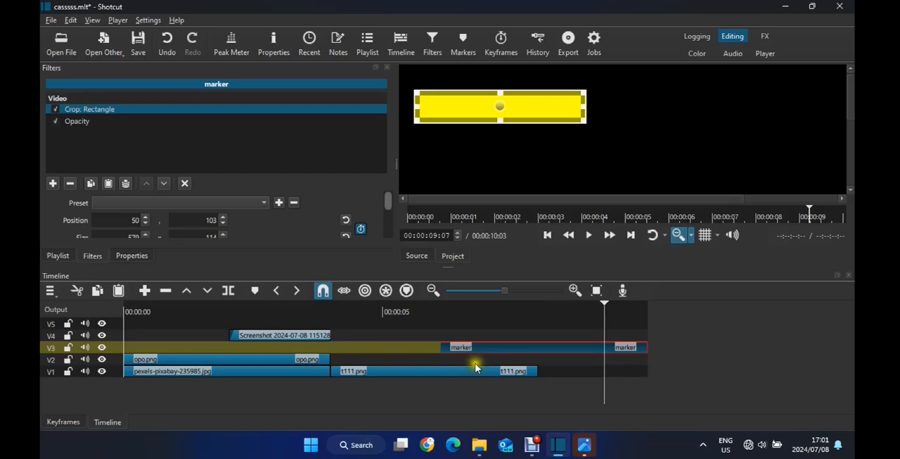
left_click(521, 371)
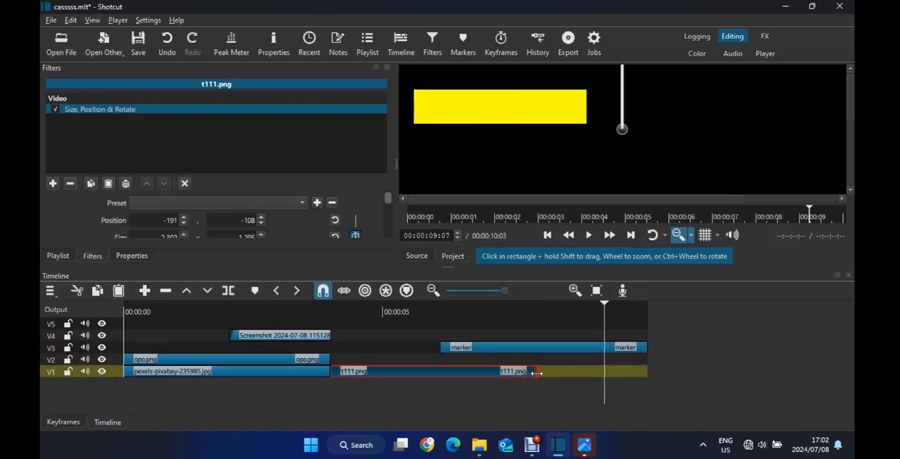
left_click(464, 306)
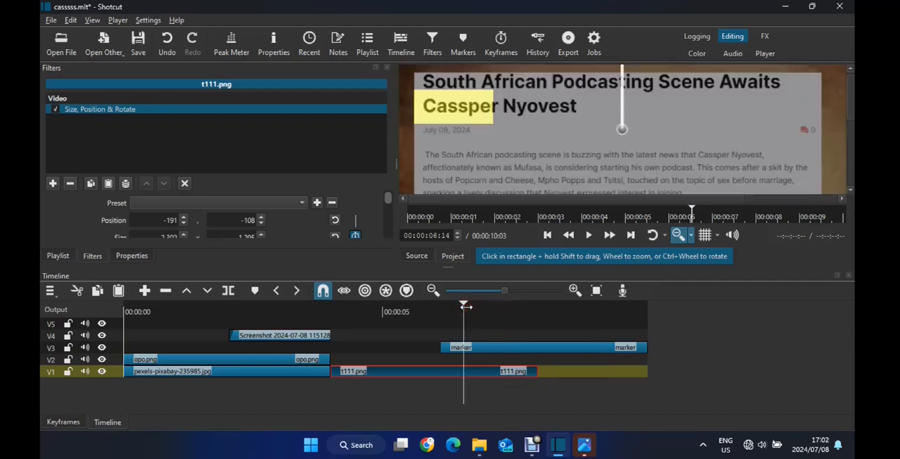
left_click(680, 236)
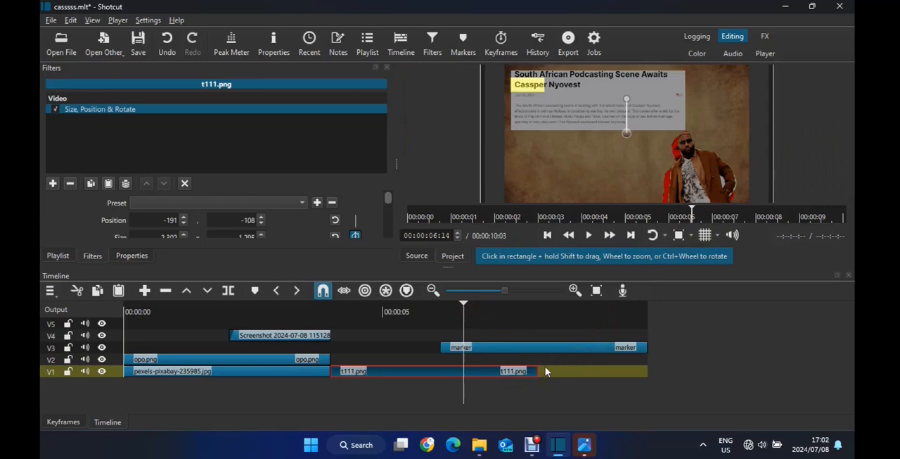
left_click(538, 315)
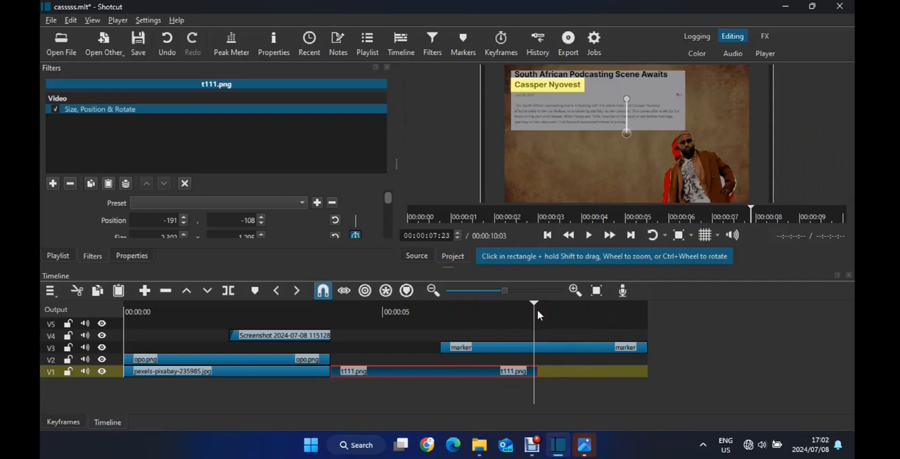
left_click(489, 310)
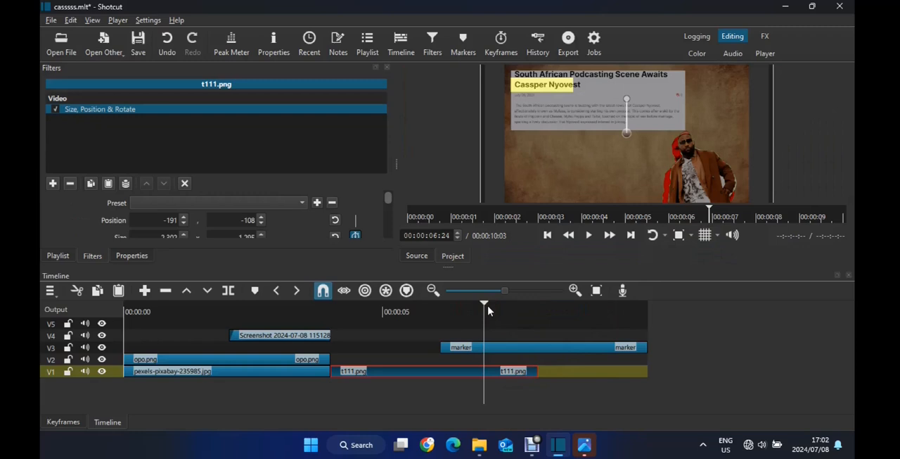
key("s")
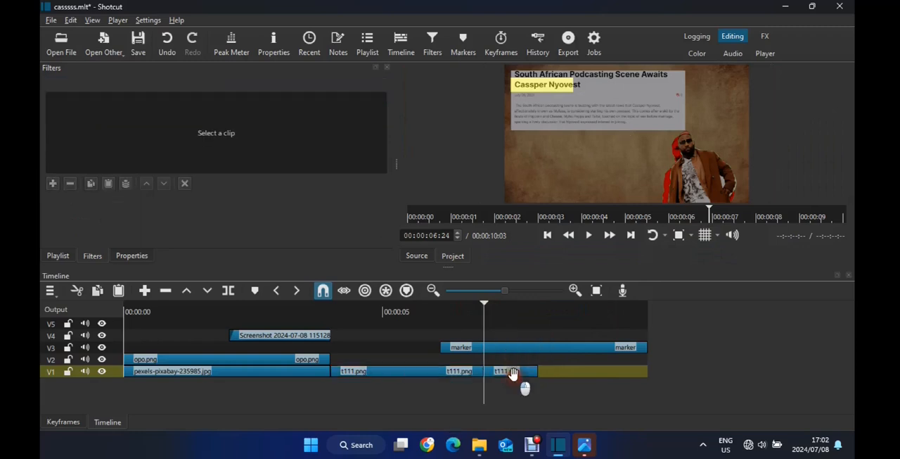
Copy the short second piece of t111.png and paste it twice on V1, starting at 00:00:08:04
left_click(513, 373)
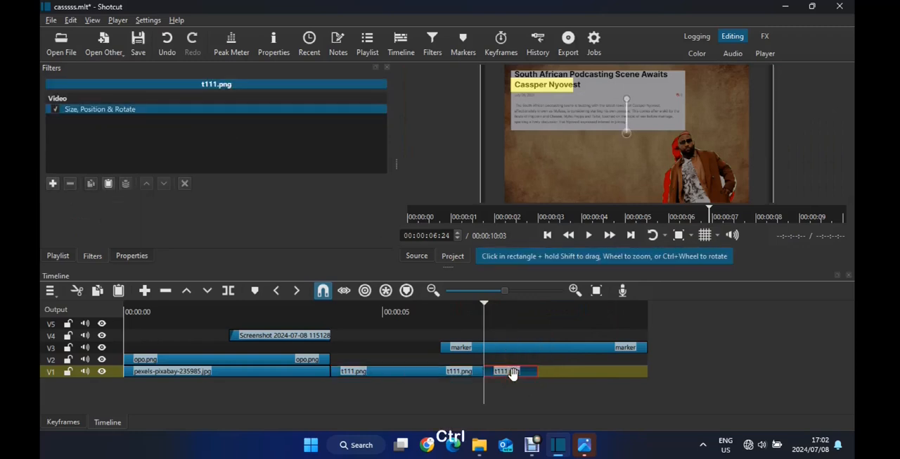
key("ctrl+c")
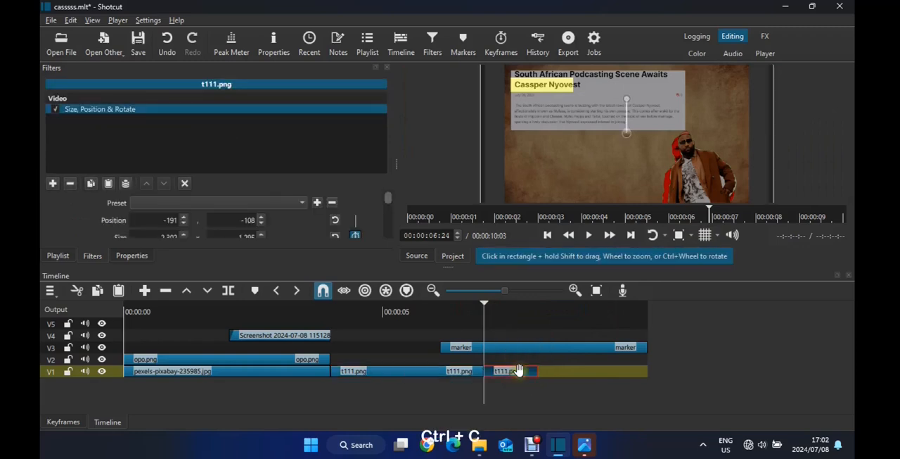
left_click(547, 307)
key("ctrl+v")
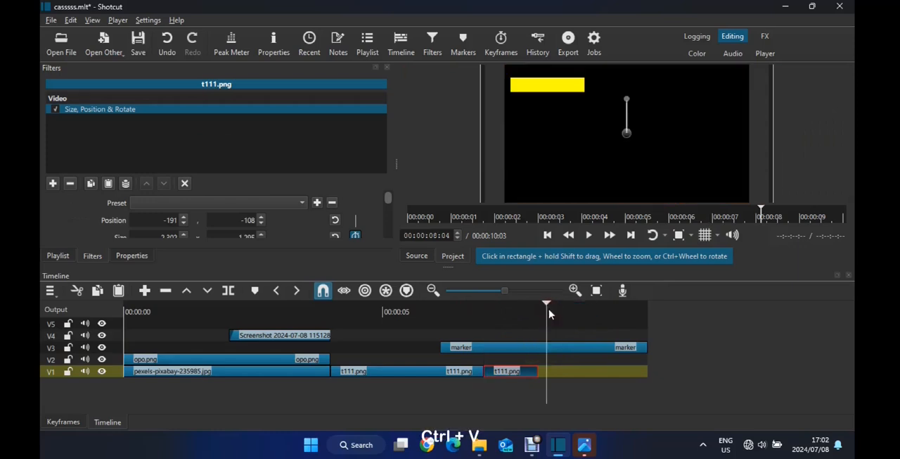
key("ctrl+v")
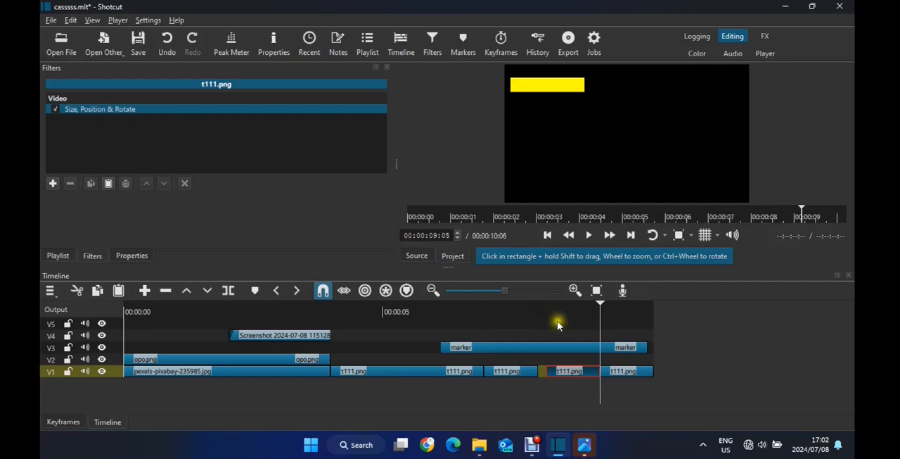
Select both pasted t111.png pieces and move them together against the preceding clip, closing the gap on V1
left_click(624, 370, "ctrl")
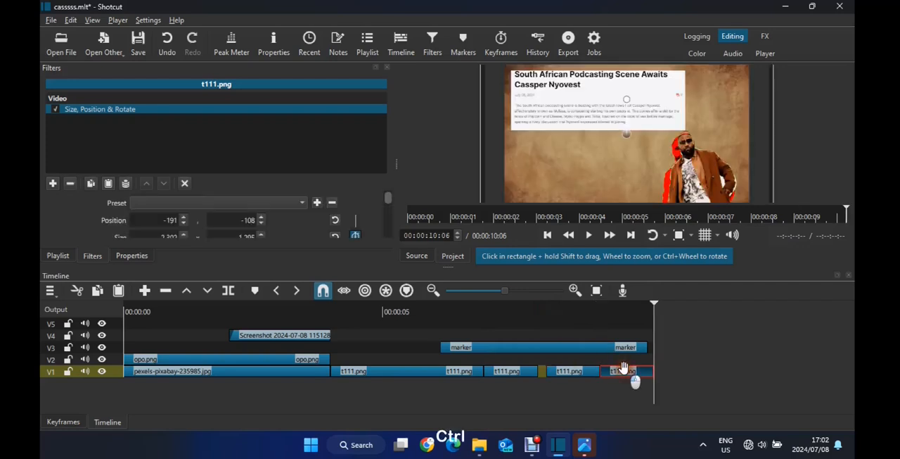
left_click(584, 368, "ctrl")
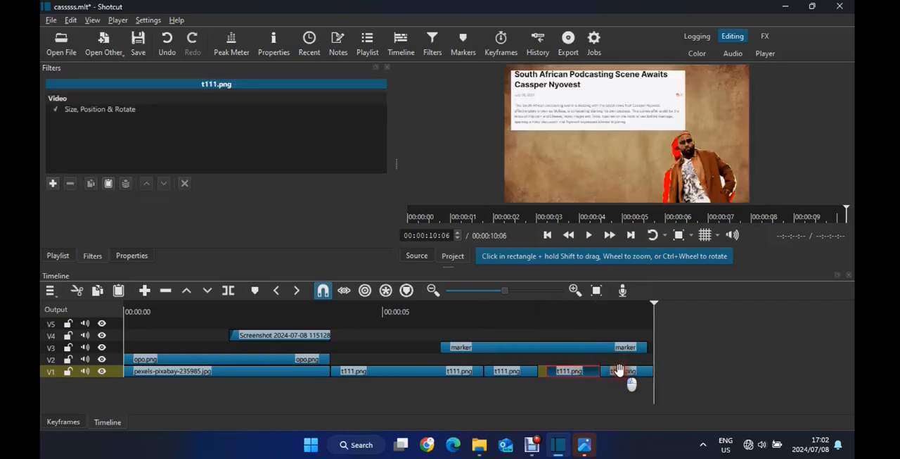
left_click(620, 370, "ctrl")
left_click(595, 292)
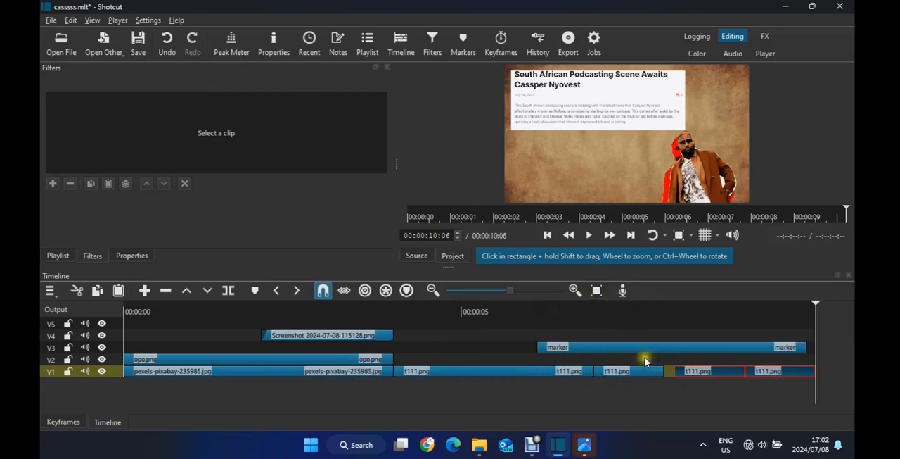
left_click_drag(700, 369, 686, 371)
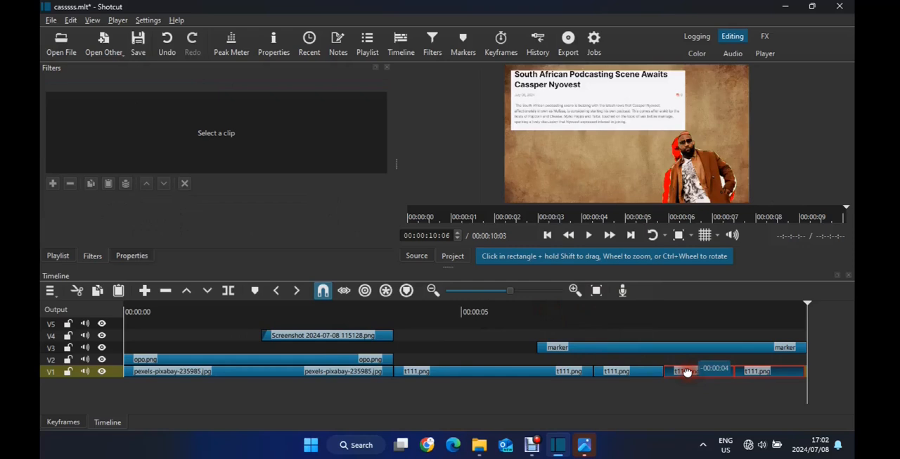
Play the section from just after five seconds repeatedly to check the highlight sweep over the extended background
left_click(467, 310)
key("space")
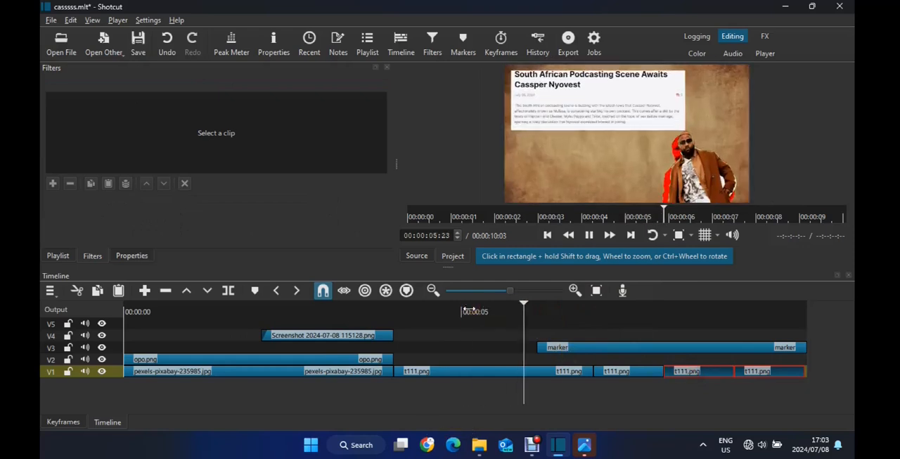
key("space")
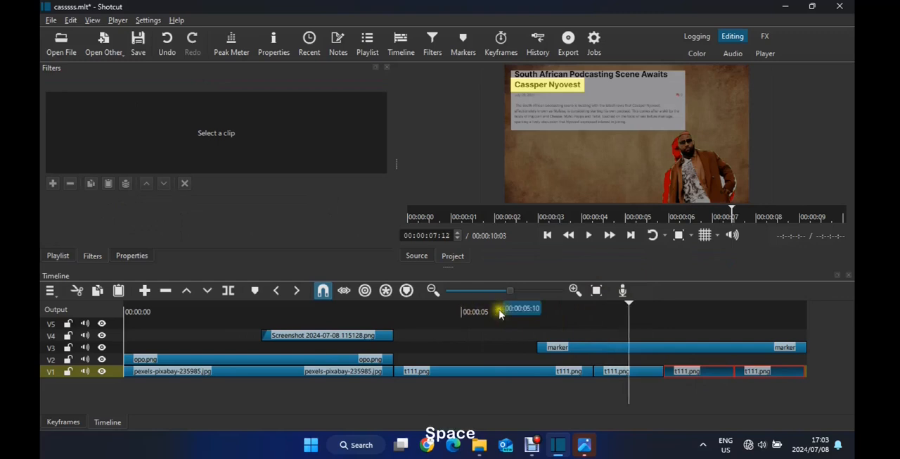
left_click(498, 313)
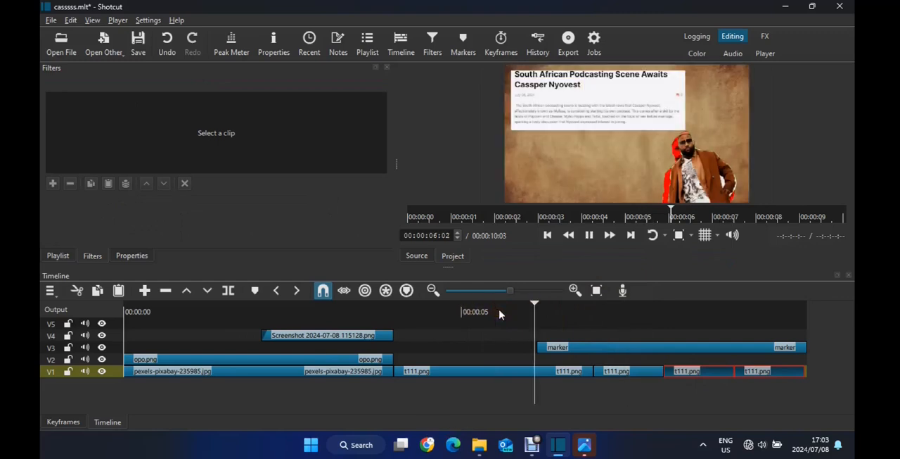
key("space")
left_click(491, 309)
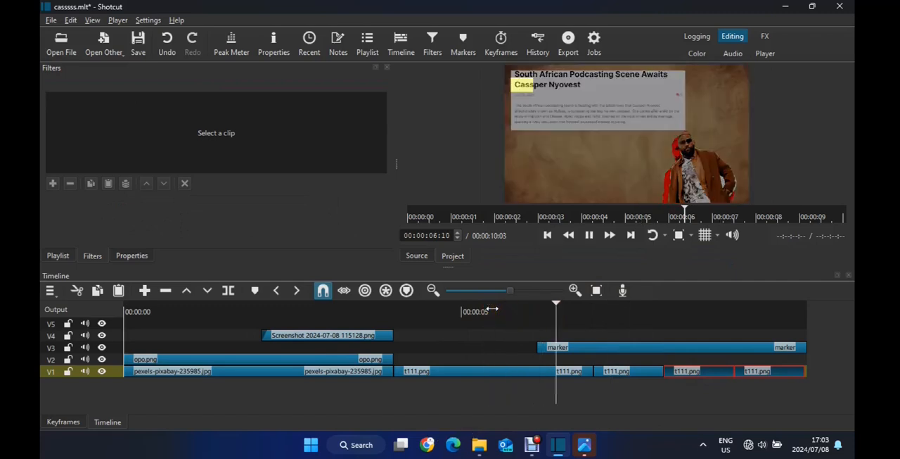
key("space")
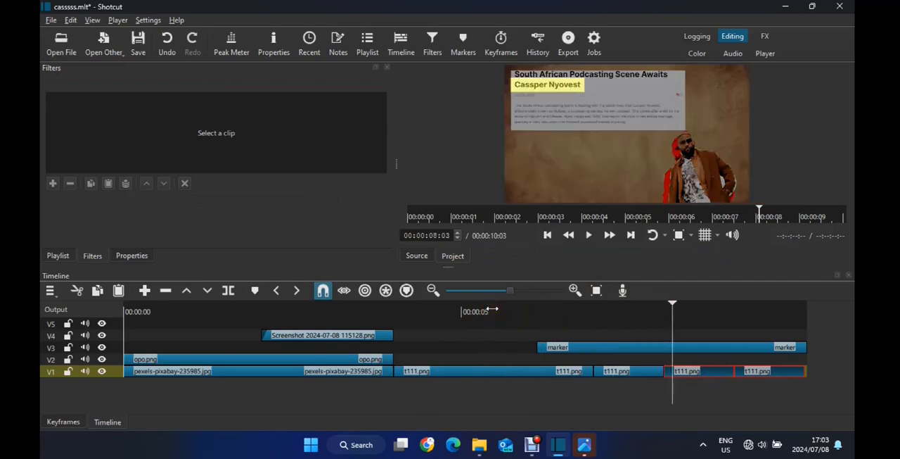
Play the edit from near its start through the finished highlight to review the whole sequence
left_click(135, 310)
key("space")
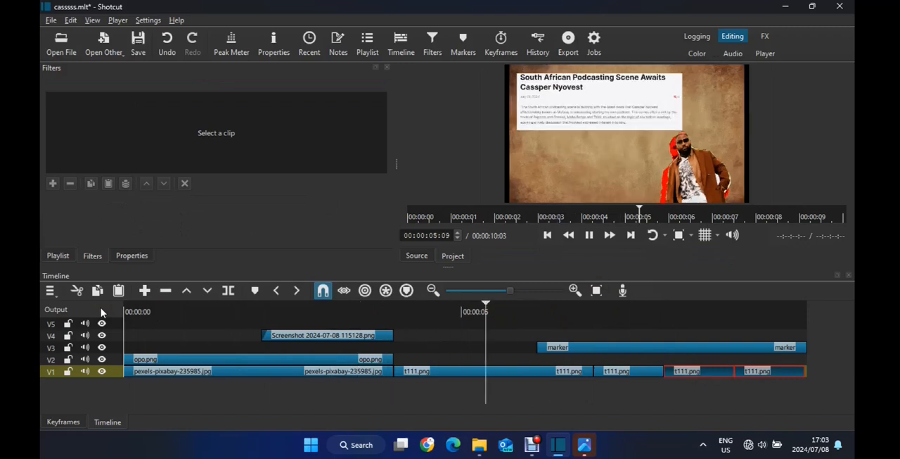
key("space")
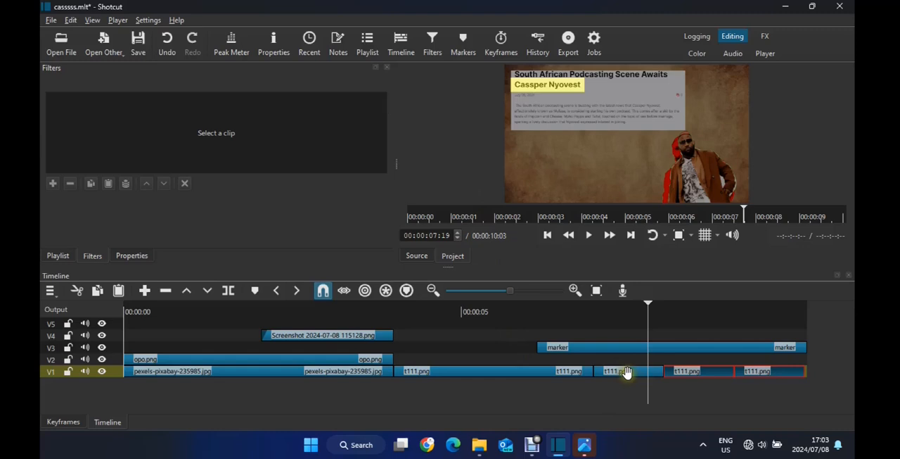
Hide the clip filters and show the playlist of the project's media
left_click(387, 68)
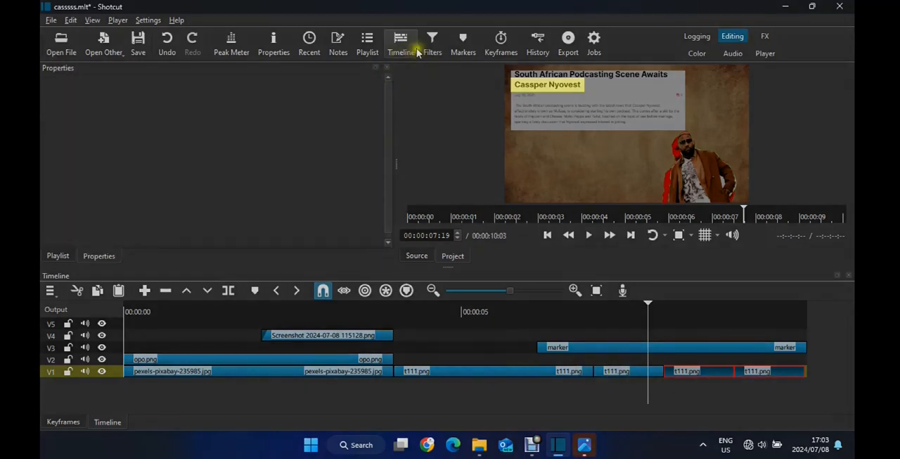
left_click(373, 44)
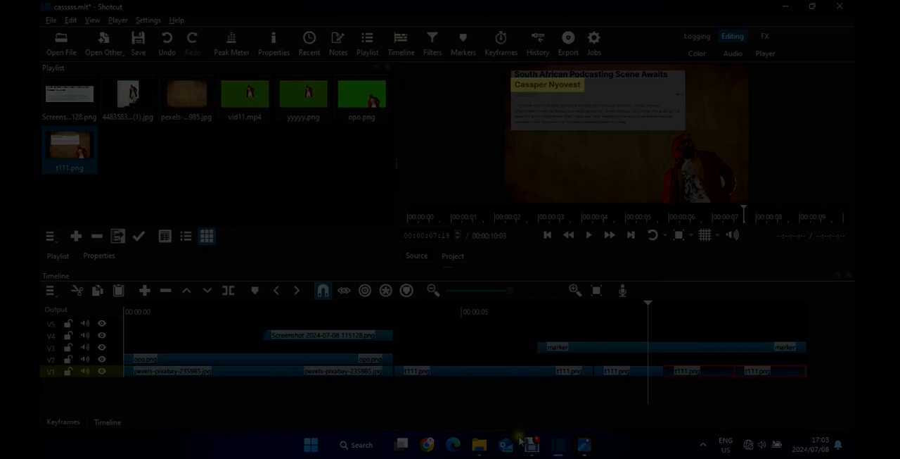
mouse_move(532, 445)
left_click(551, 390)
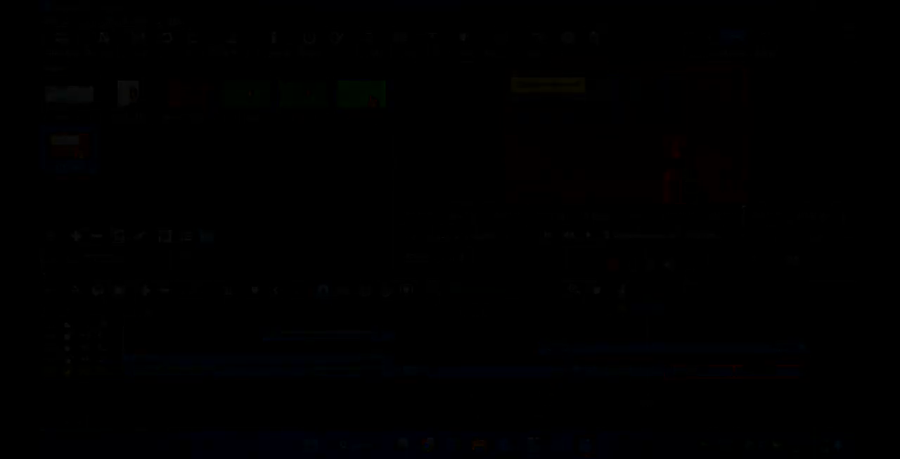